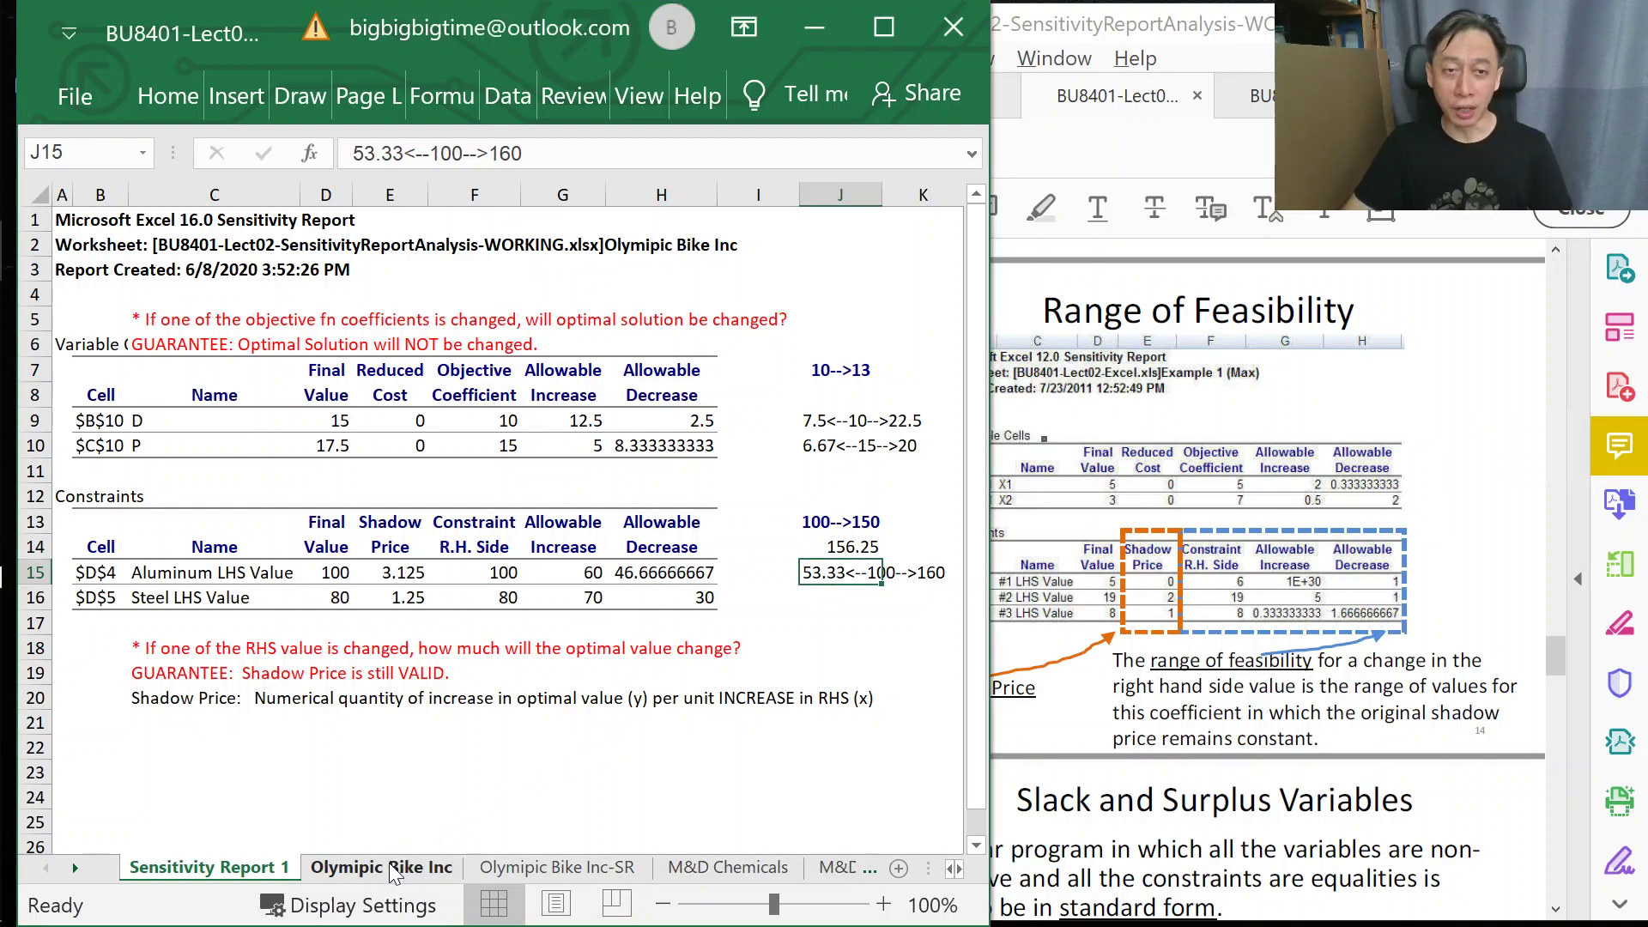
- Check the predicted-increase formula =50*E15, which gives 156.25 on Sensitivity Report 1
{"action": "left_click", "coordinate": [821, 549]}
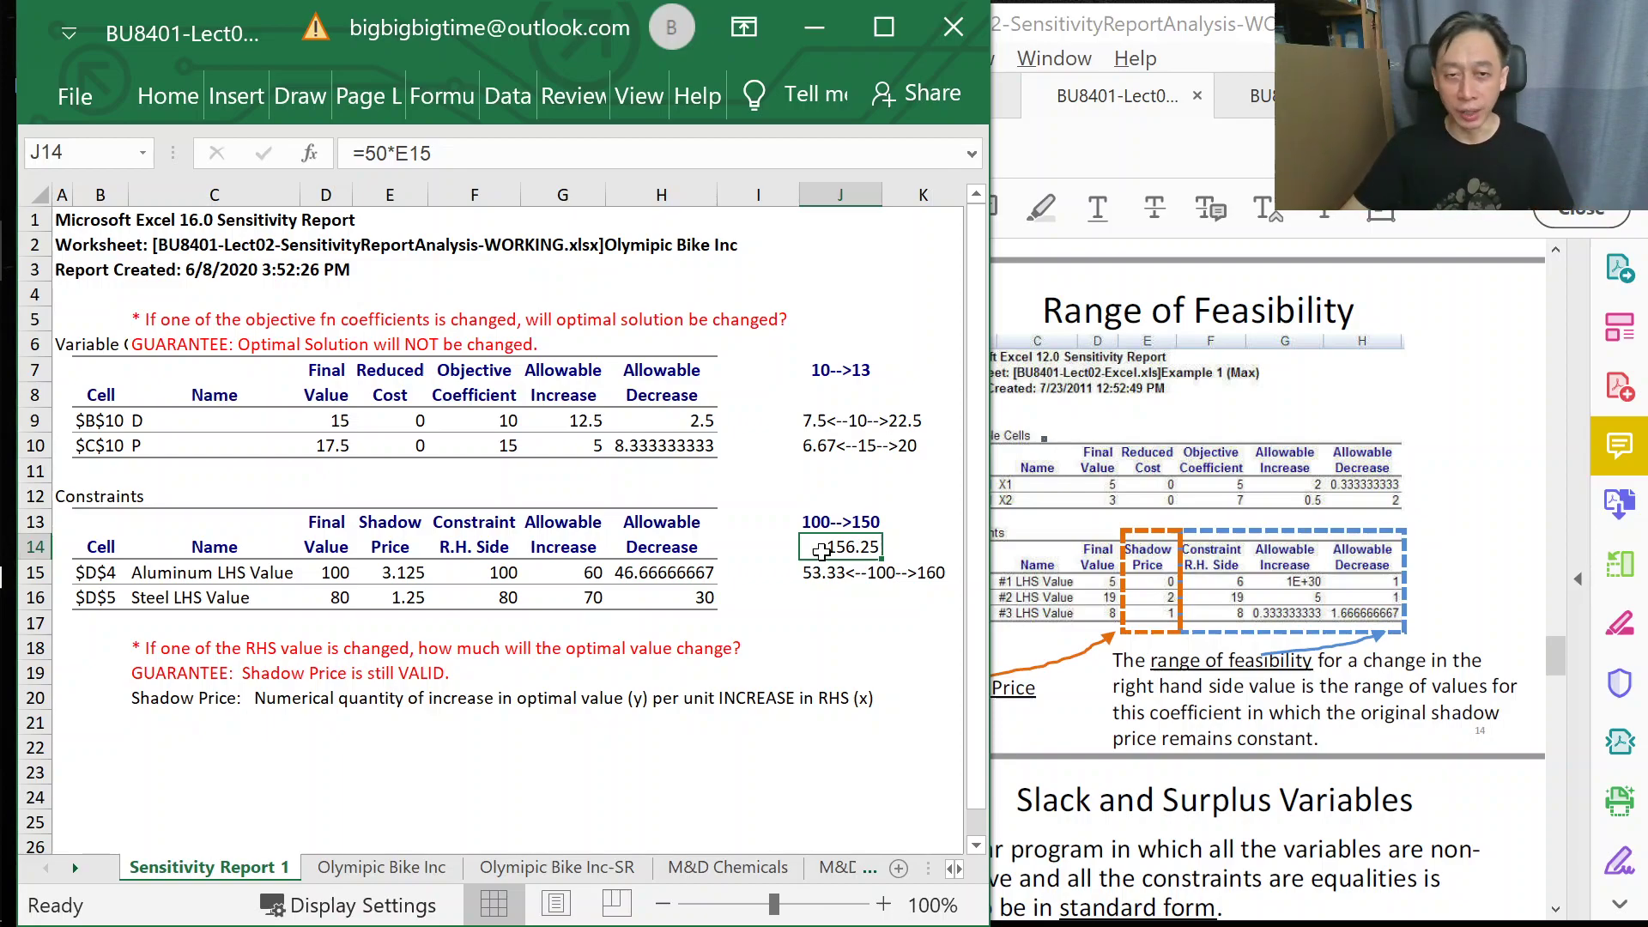
- Switch to the Olympic Bike Inc sheet and review the steel RHS and P quantity 17.5
{"action": "left_click", "coordinate": [357, 868]}
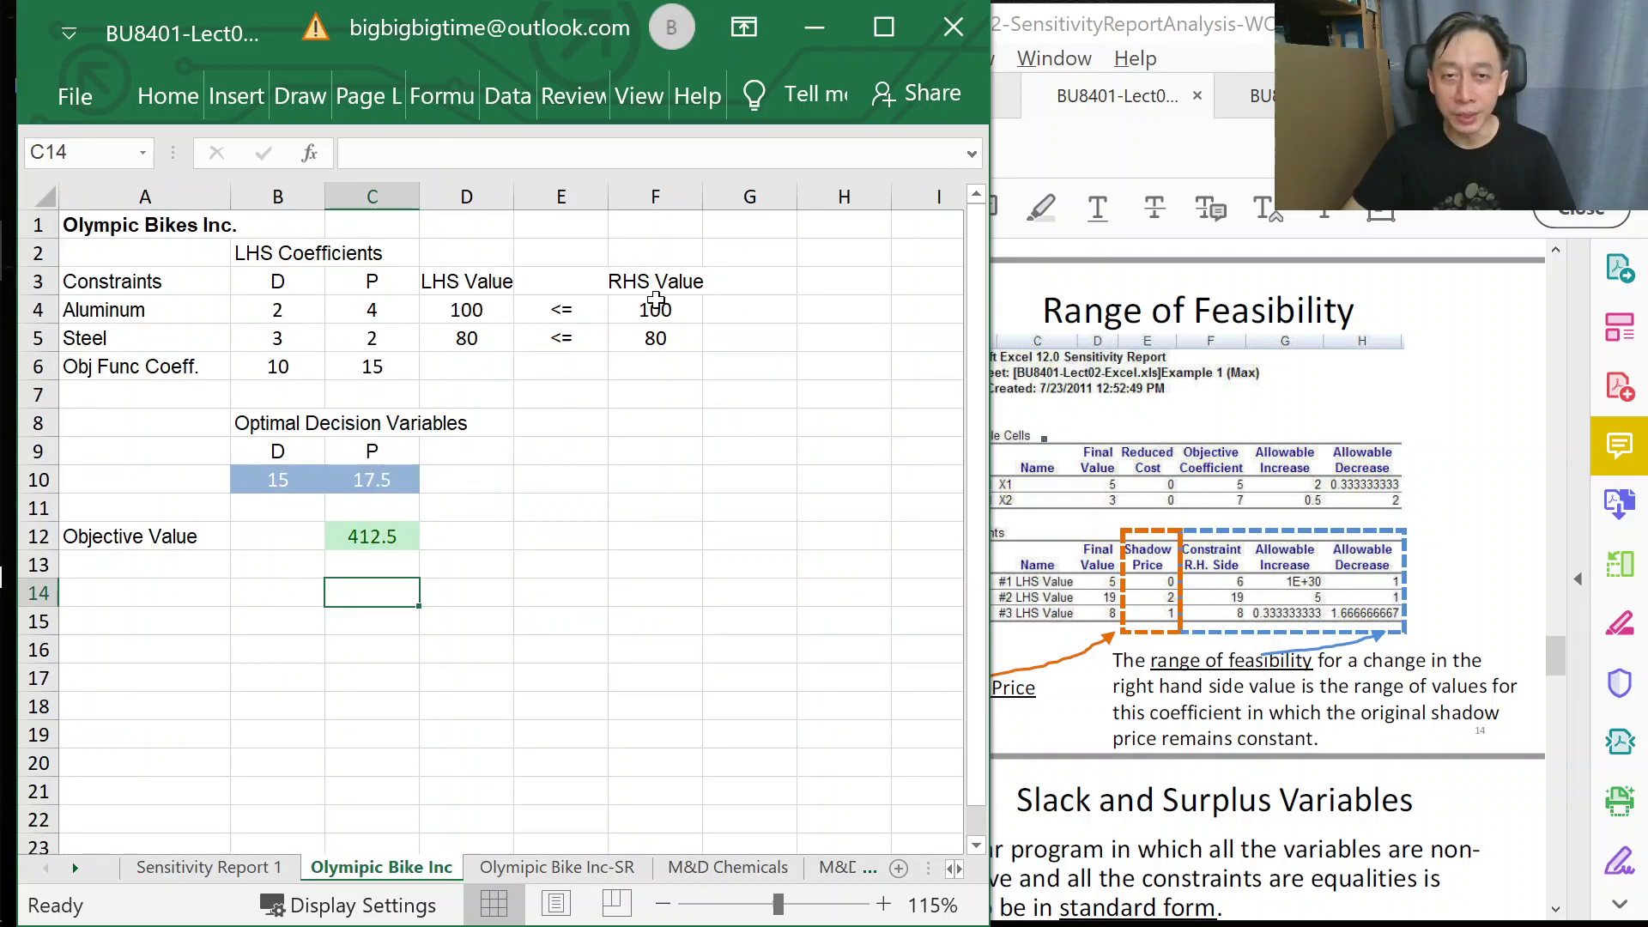
{"action": "left_click", "coordinate": [669, 339]}
{"action": "left_click", "coordinate": [369, 480]}
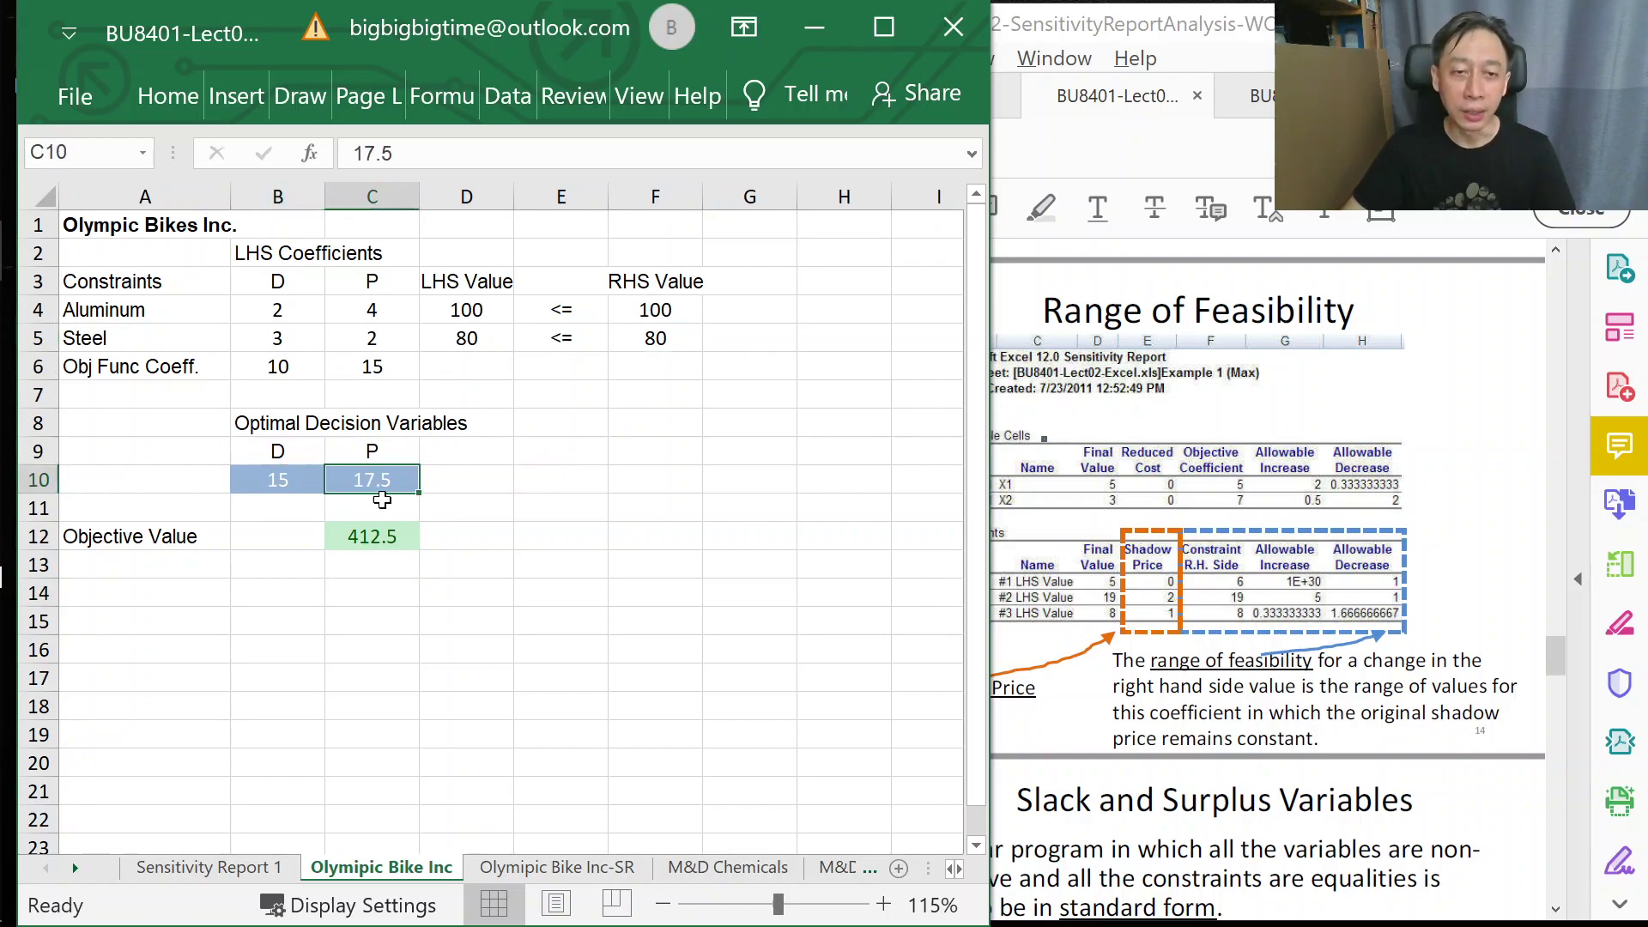
- Copy the objective 412.5 from C12 into C14 as a plain value
{"action": "left_click", "coordinate": [389, 537]}
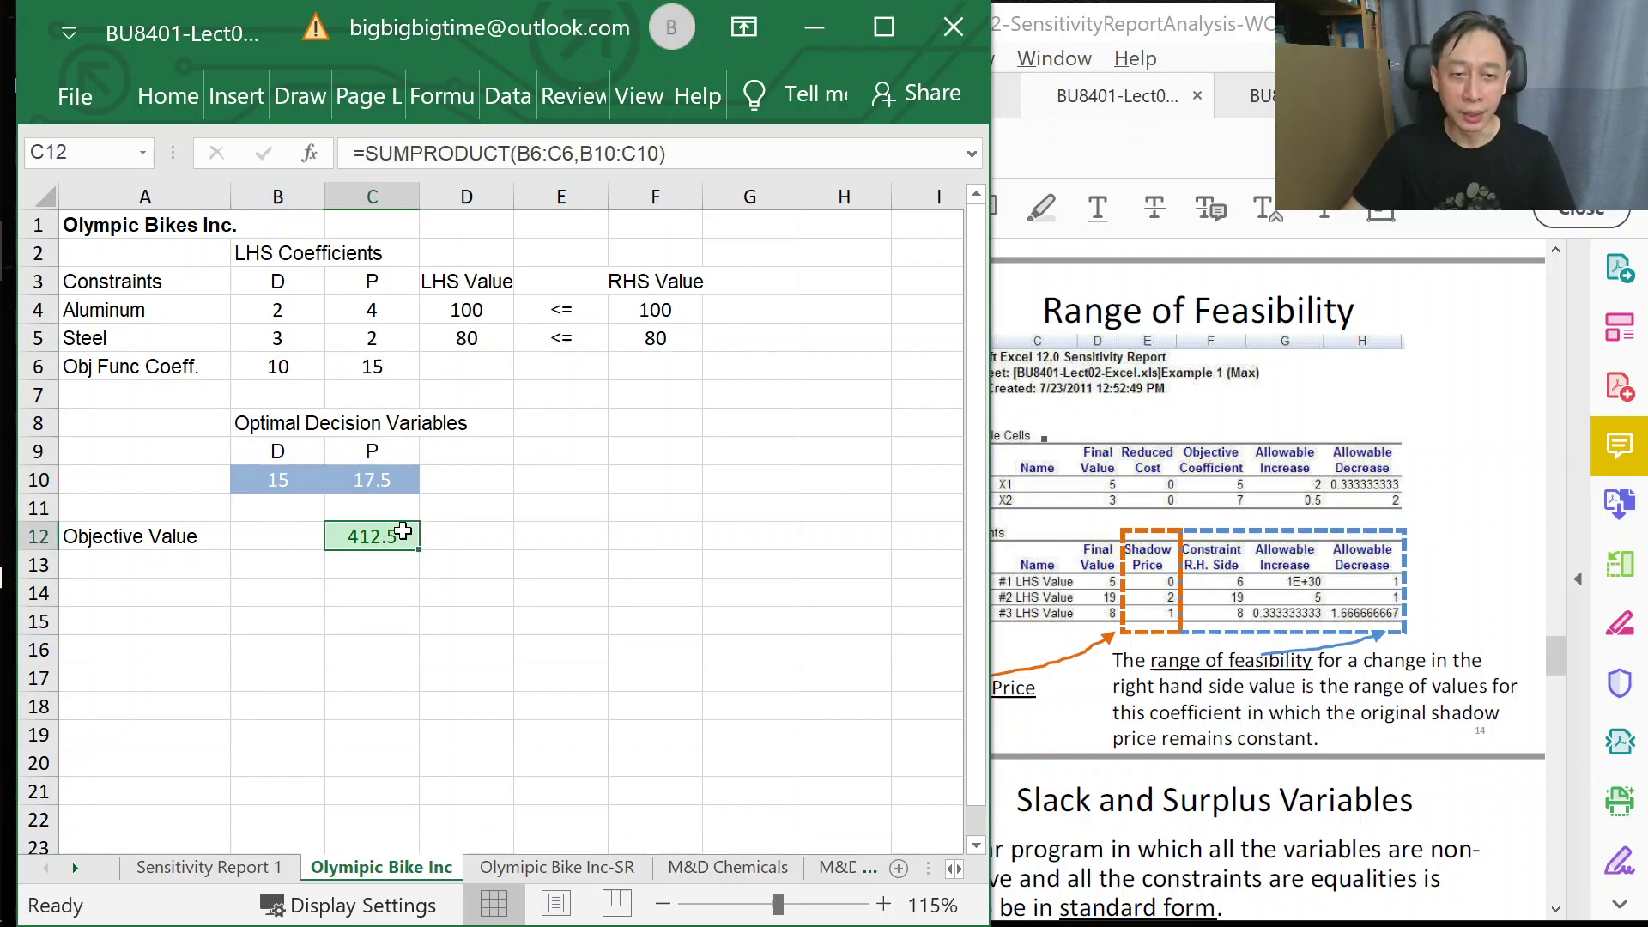
{"action": "key", "text": "ctrl+c"}
{"action": "left_click", "coordinate": [383, 592]}
{"action": "right_click", "coordinate": [383, 594]}
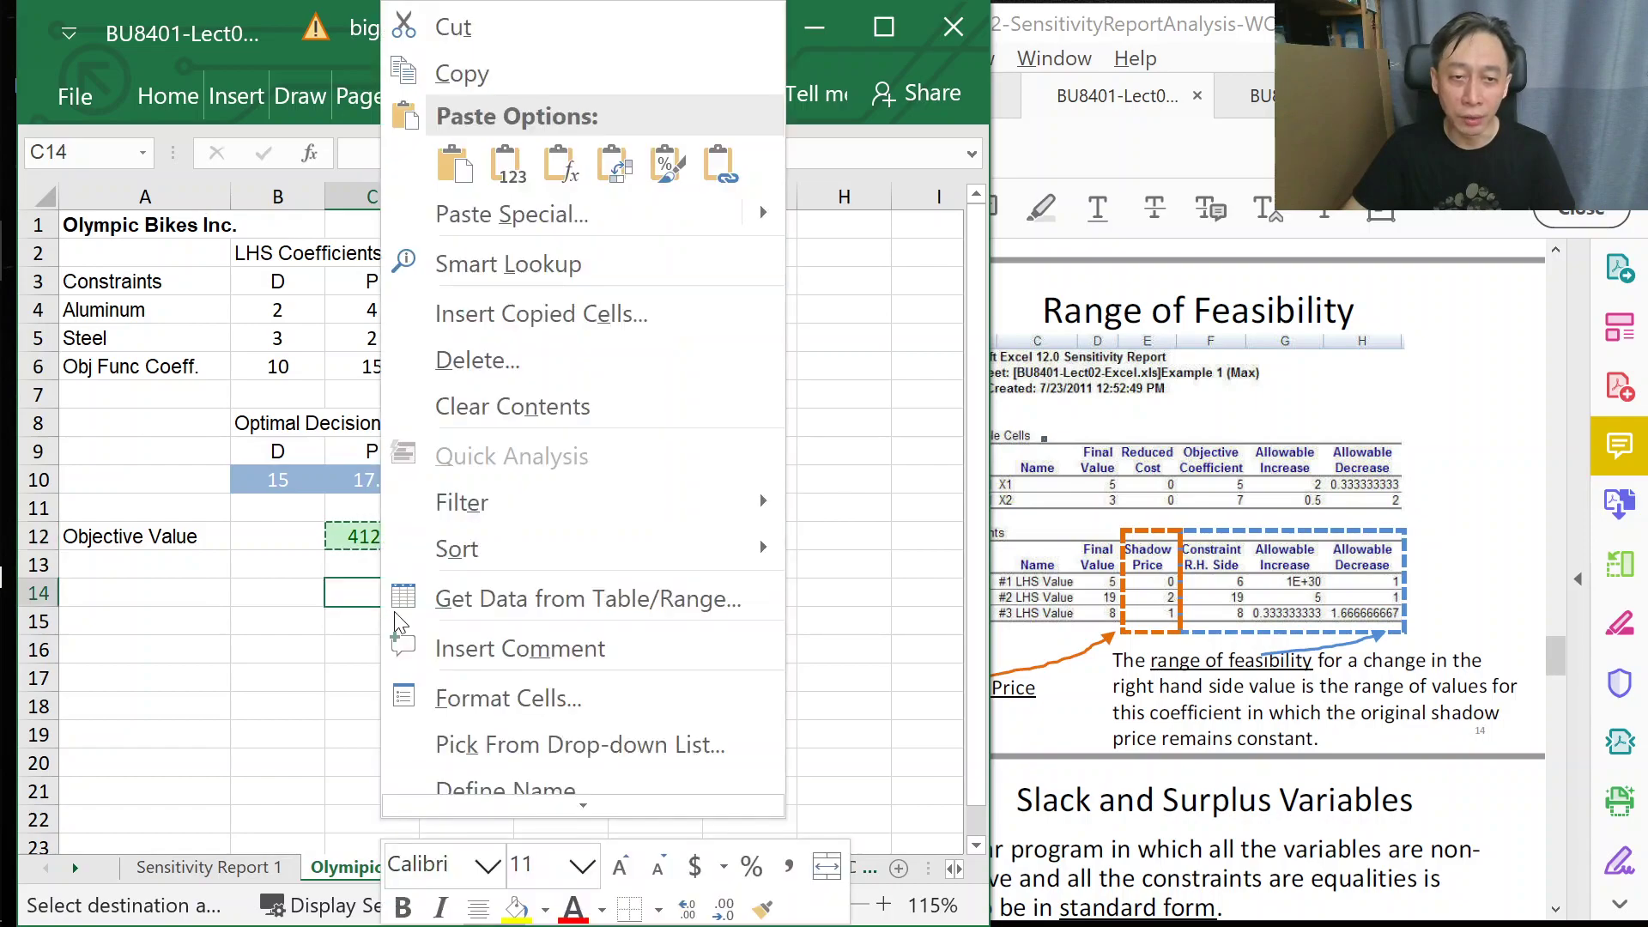
{"action": "left_click", "coordinate": [506, 163]}
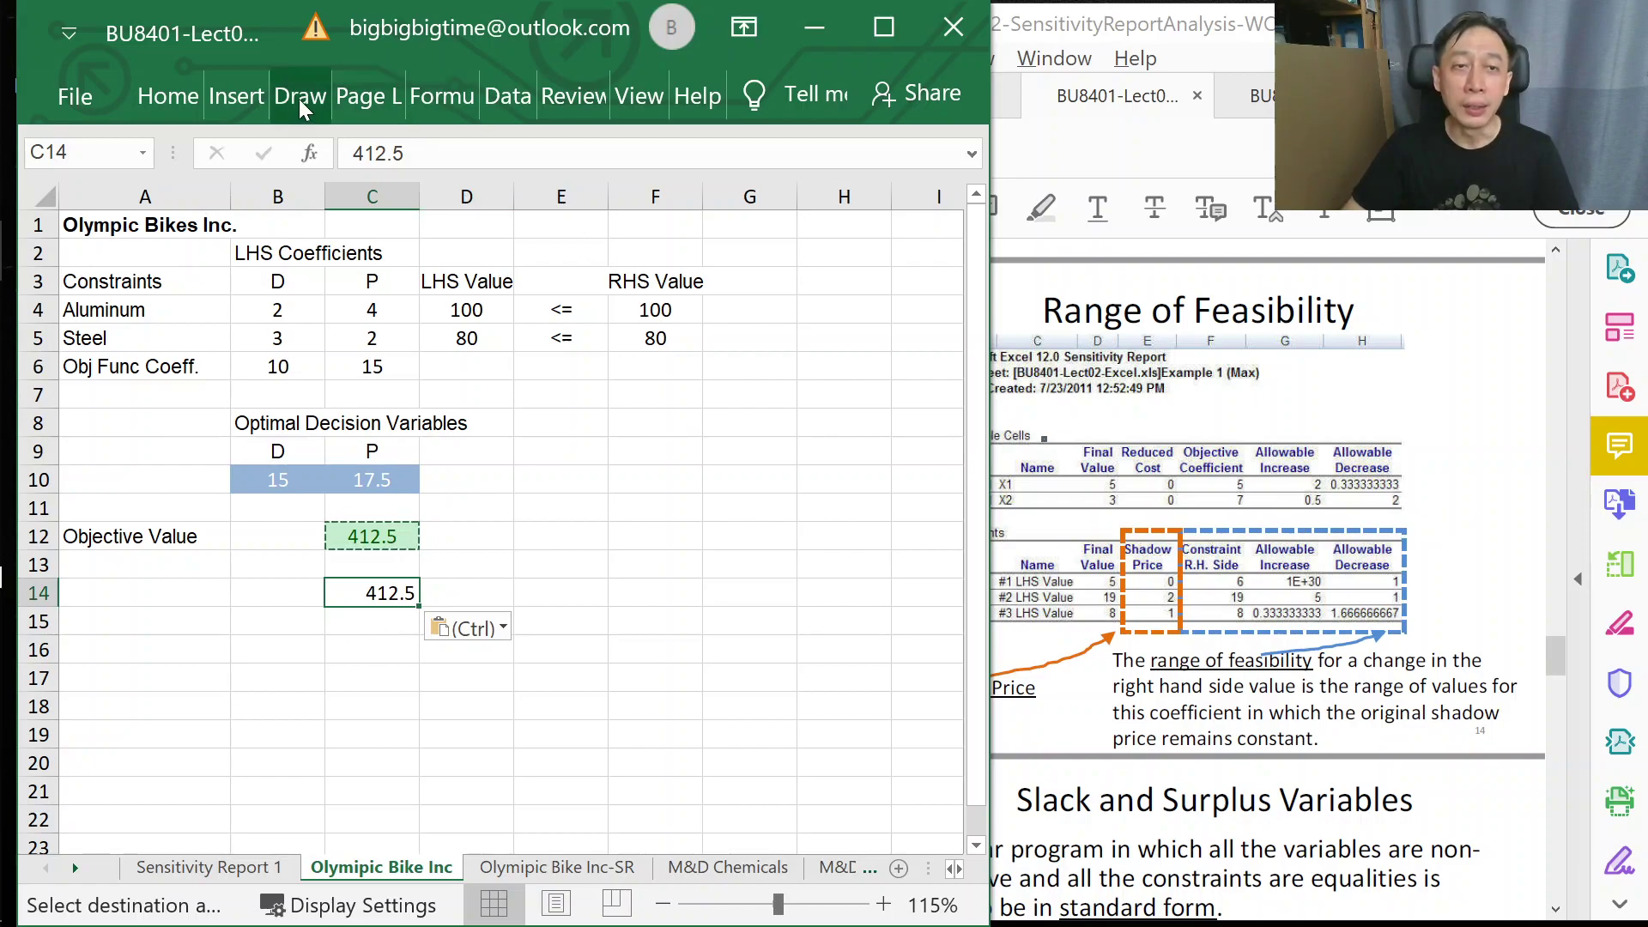
- Raise the aluminum right-hand side in F4 from 100 to 150
{"action": "left_click", "coordinate": [655, 310]}
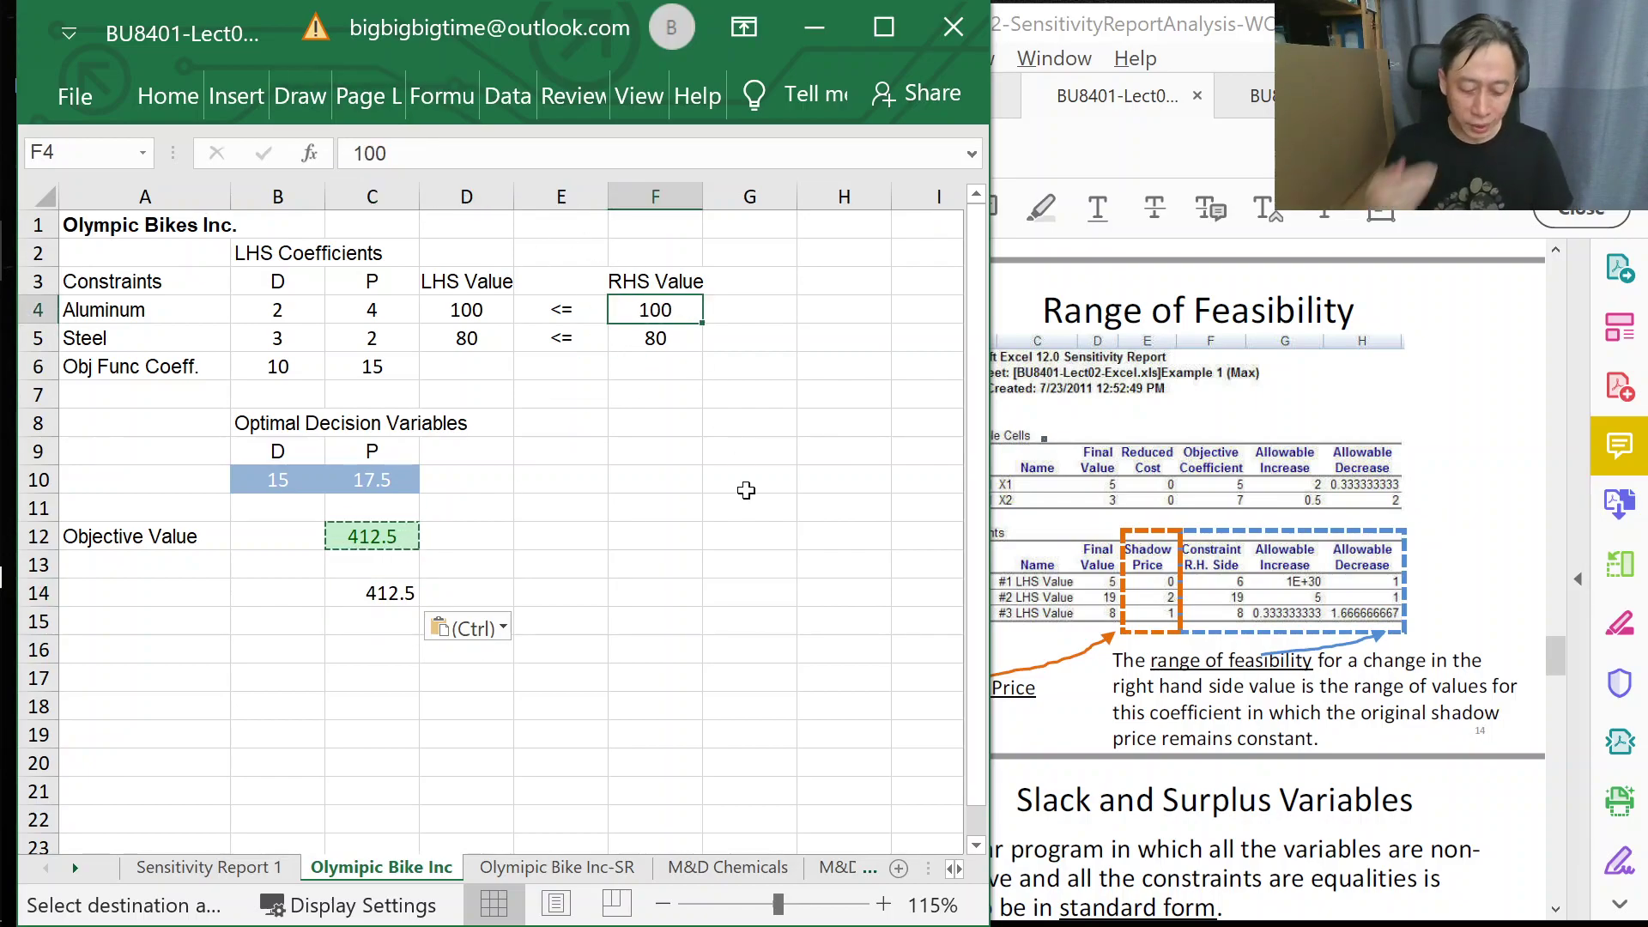
{"action": "type", "text": "150"}
{"action": "key", "text": "Return"}
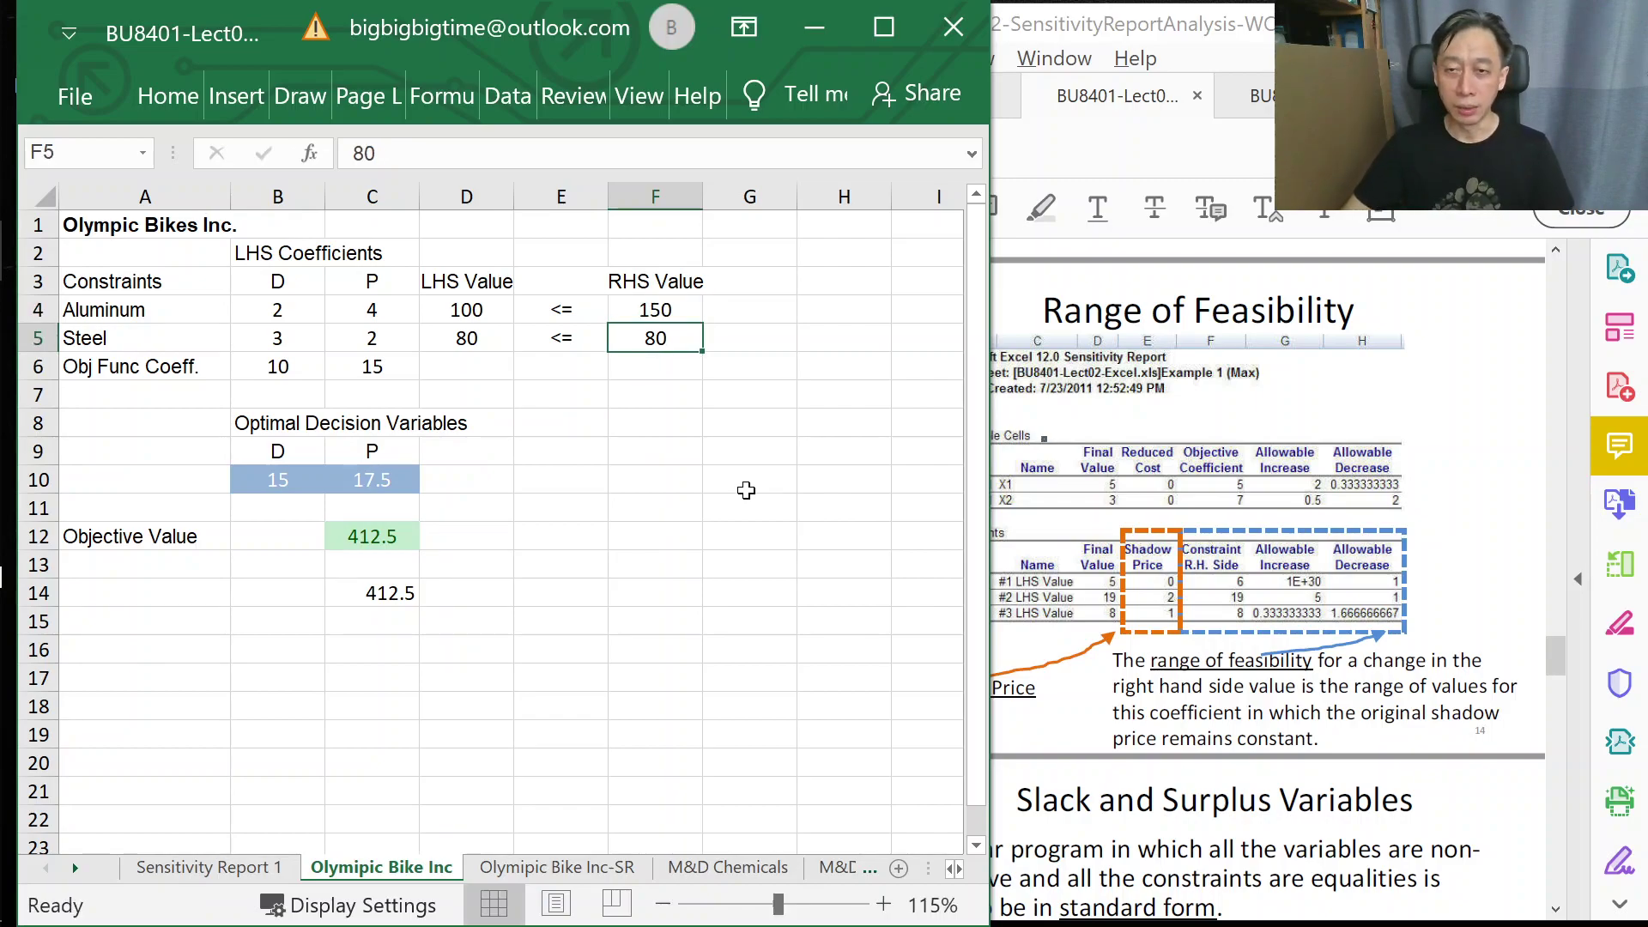
{"action": "left_click", "coordinate": [505, 97]}
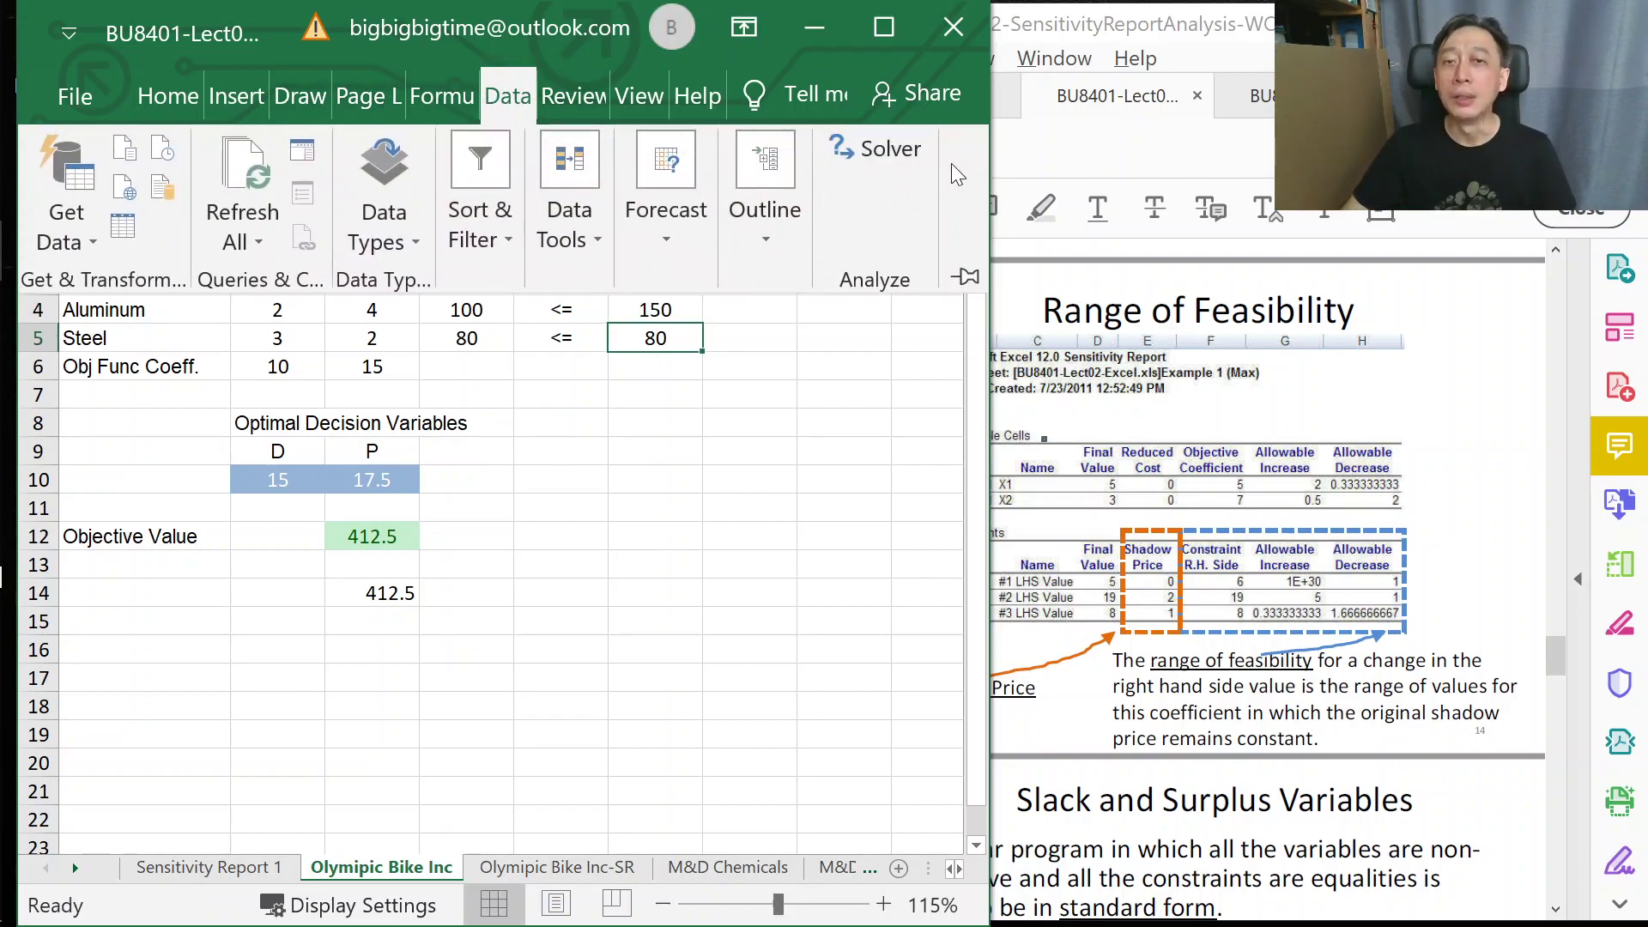
- Re-run Solver and keep the new solution: D 2.5, P 36.25, objective 568.75
{"action": "left_click", "coordinate": [898, 155]}
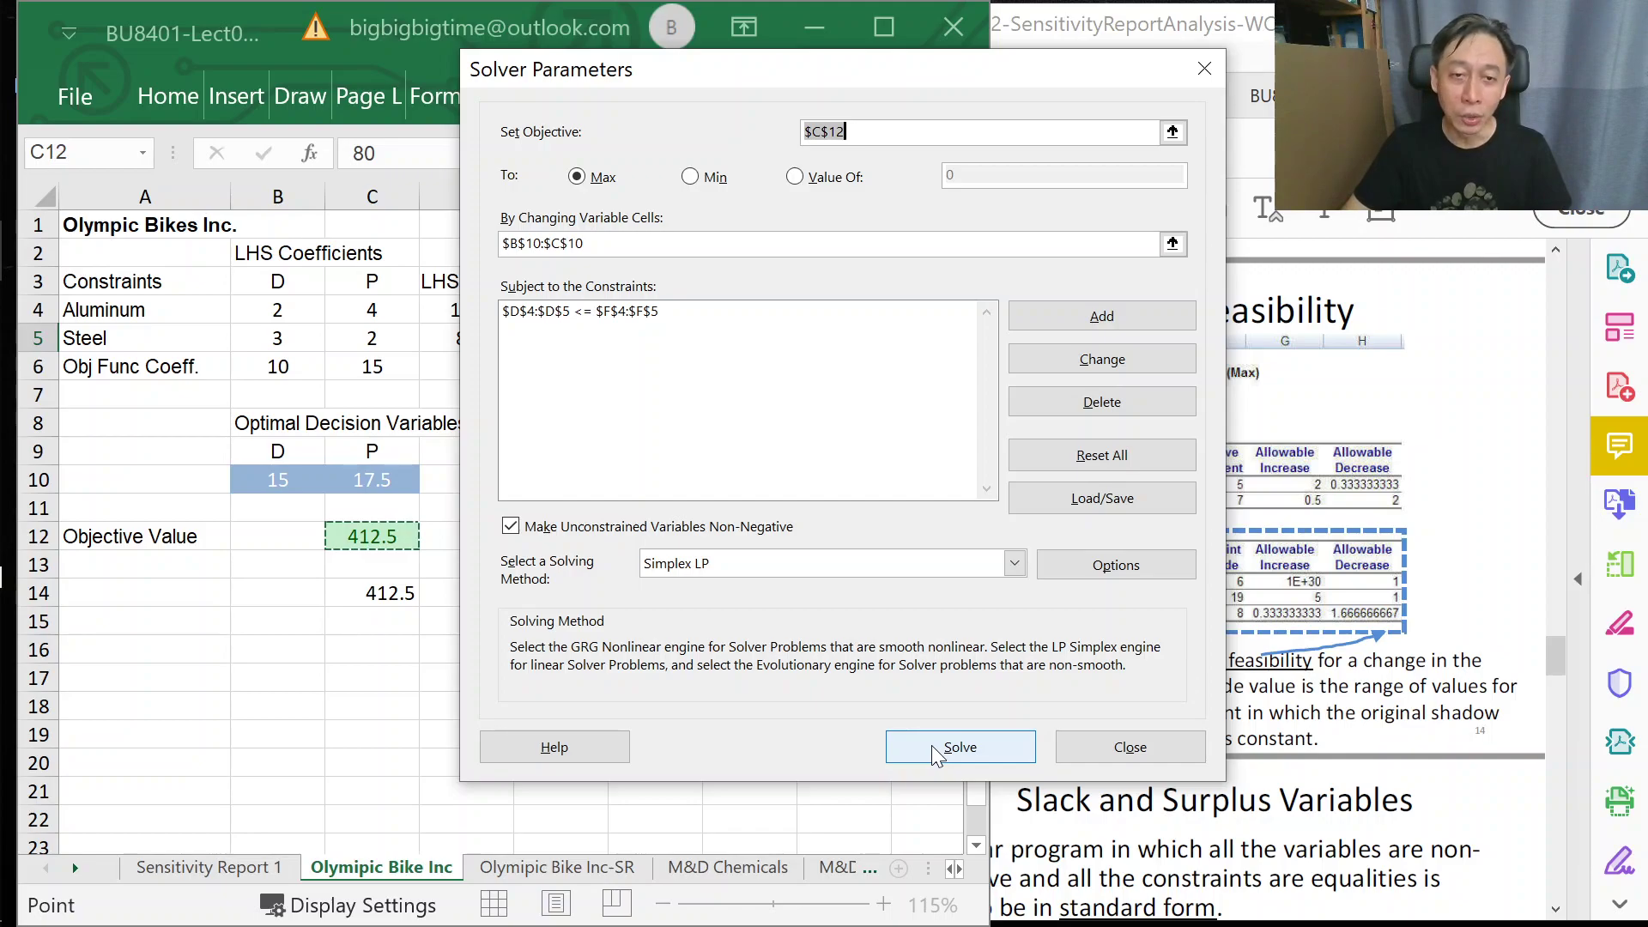
{"action": "left_click", "coordinate": [930, 745]}
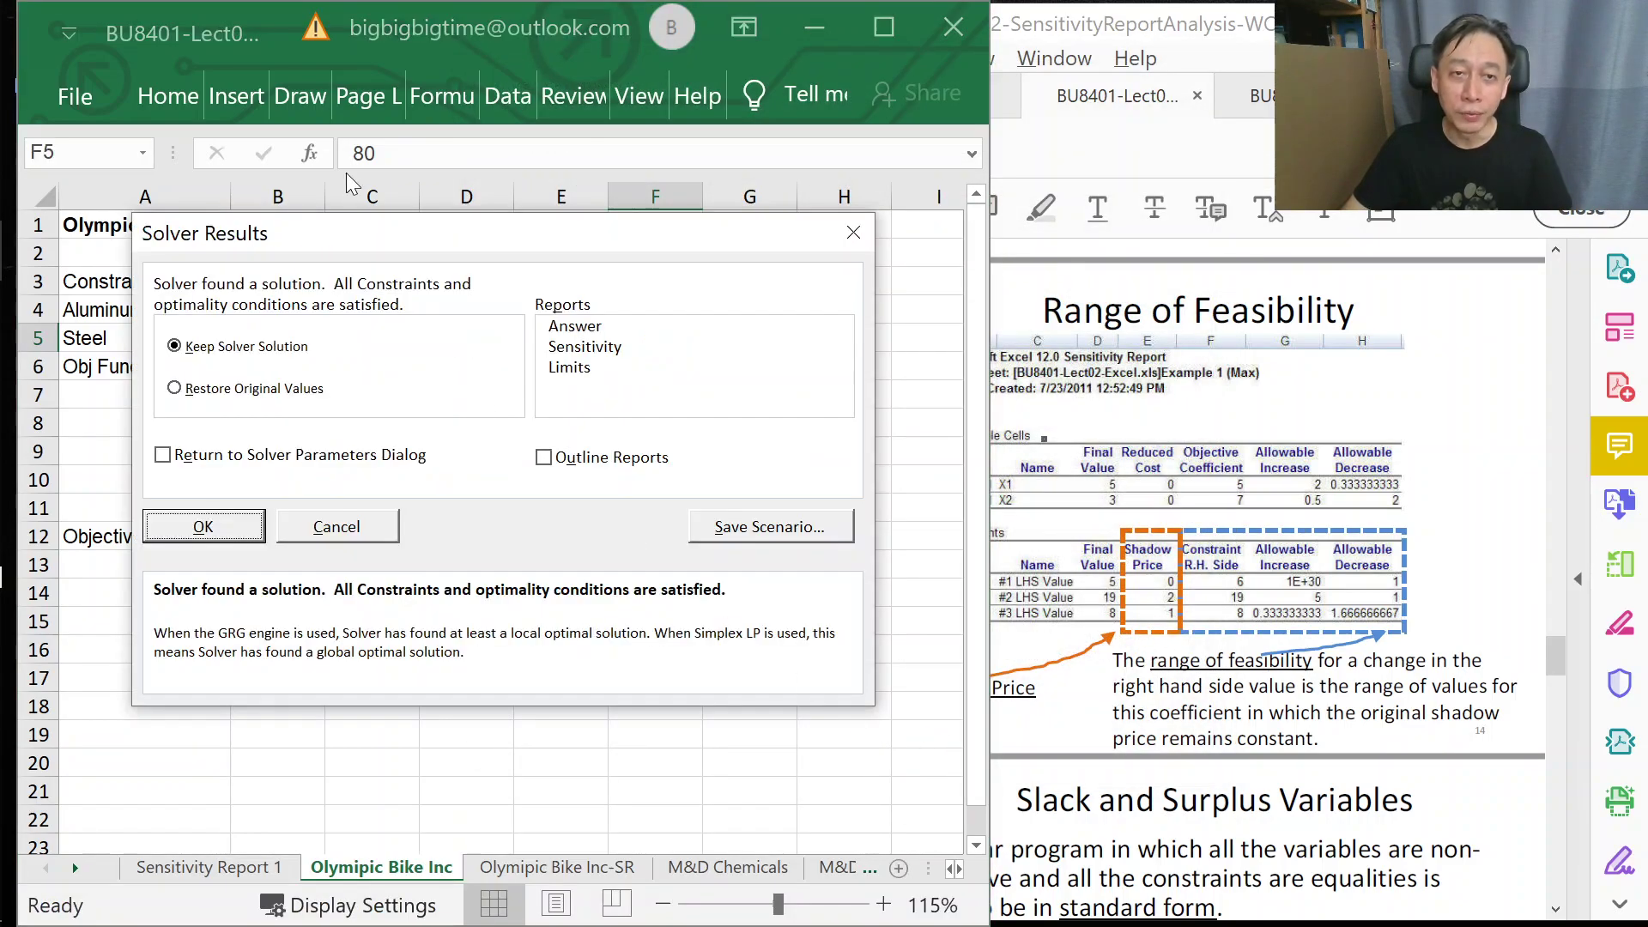
{"action": "left_click_drag", "start_coordinate": [383, 243], "coordinate": [756, 167]}
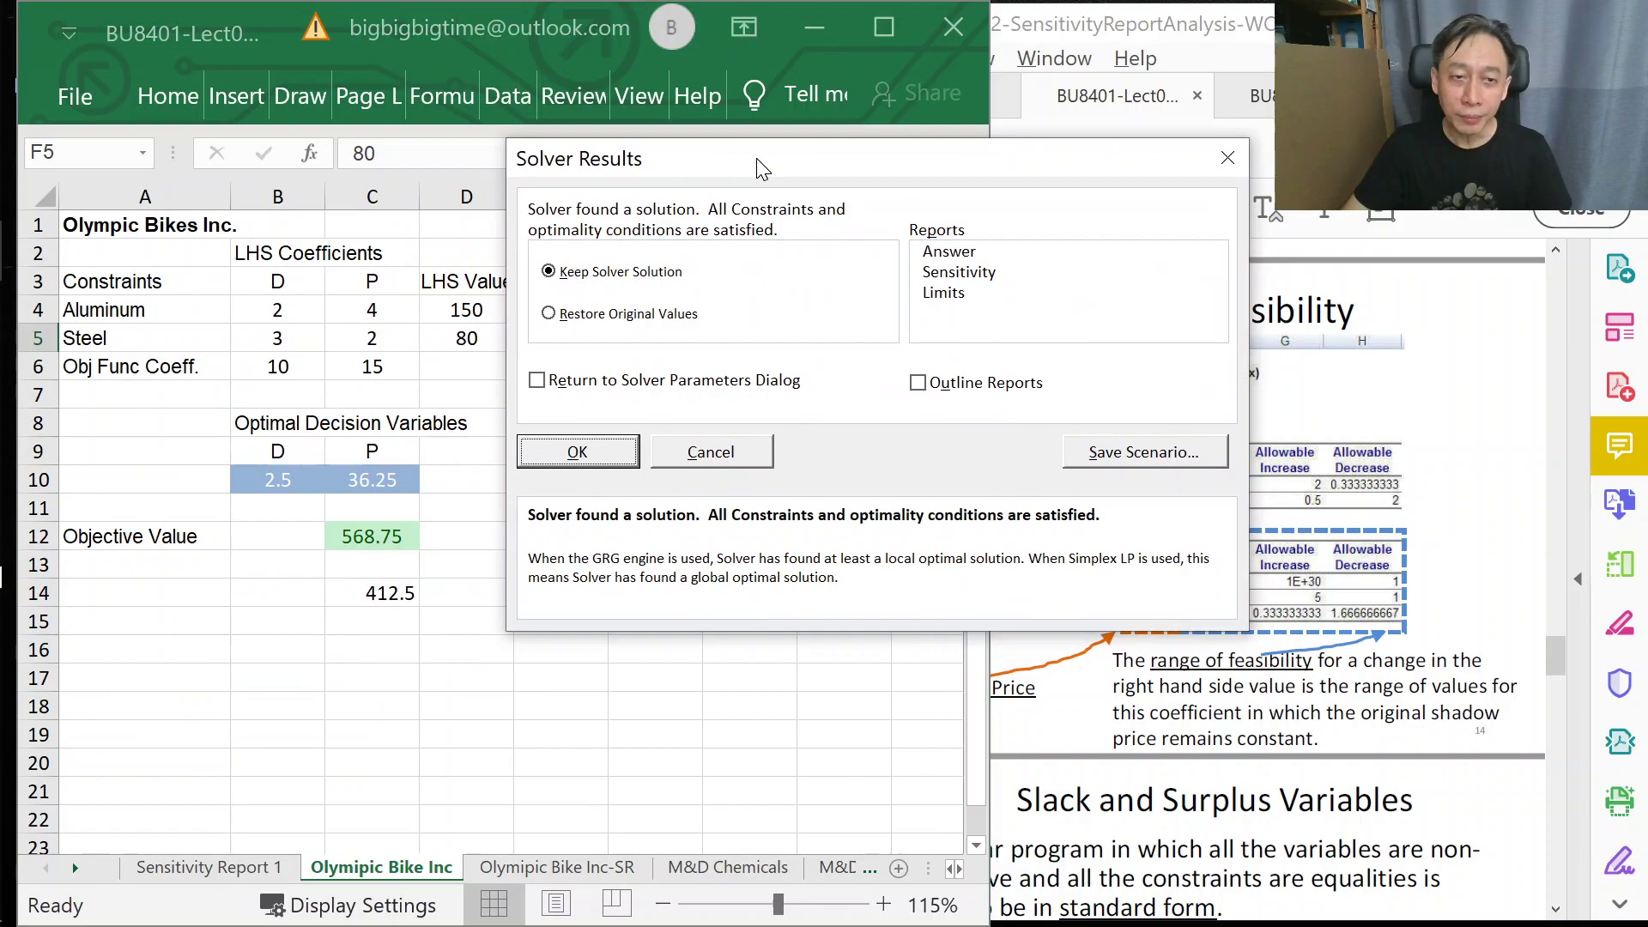
{"action": "left_click", "coordinate": [629, 456]}
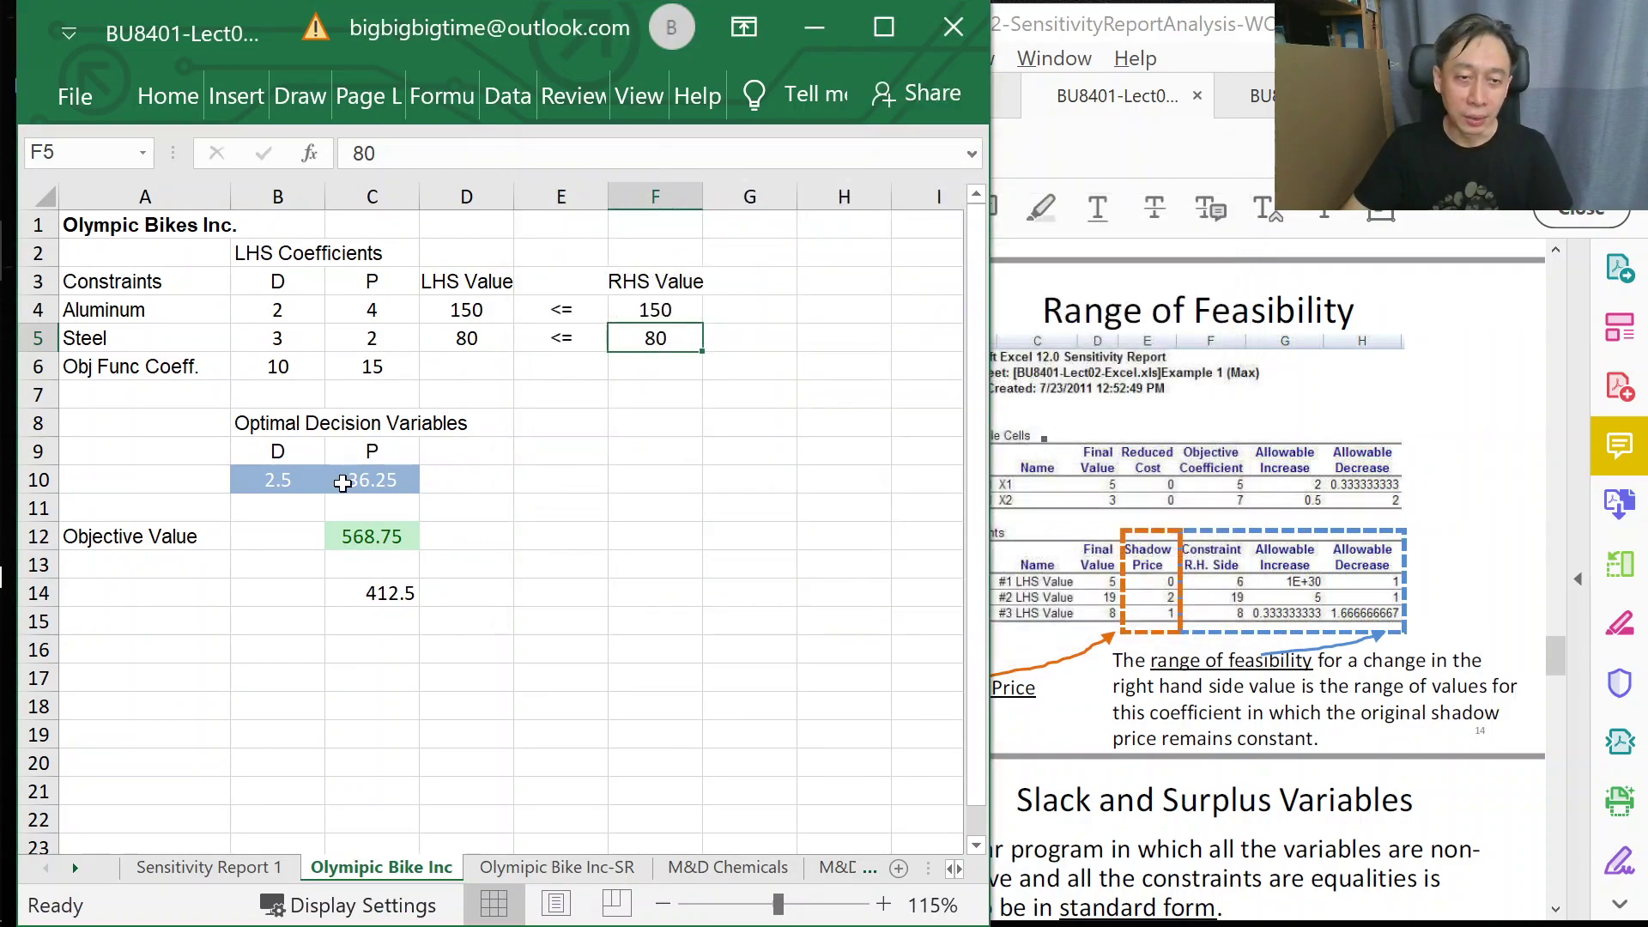
{"action": "left_click", "coordinate": [280, 486]}
{"action": "left_click", "coordinate": [395, 487]}
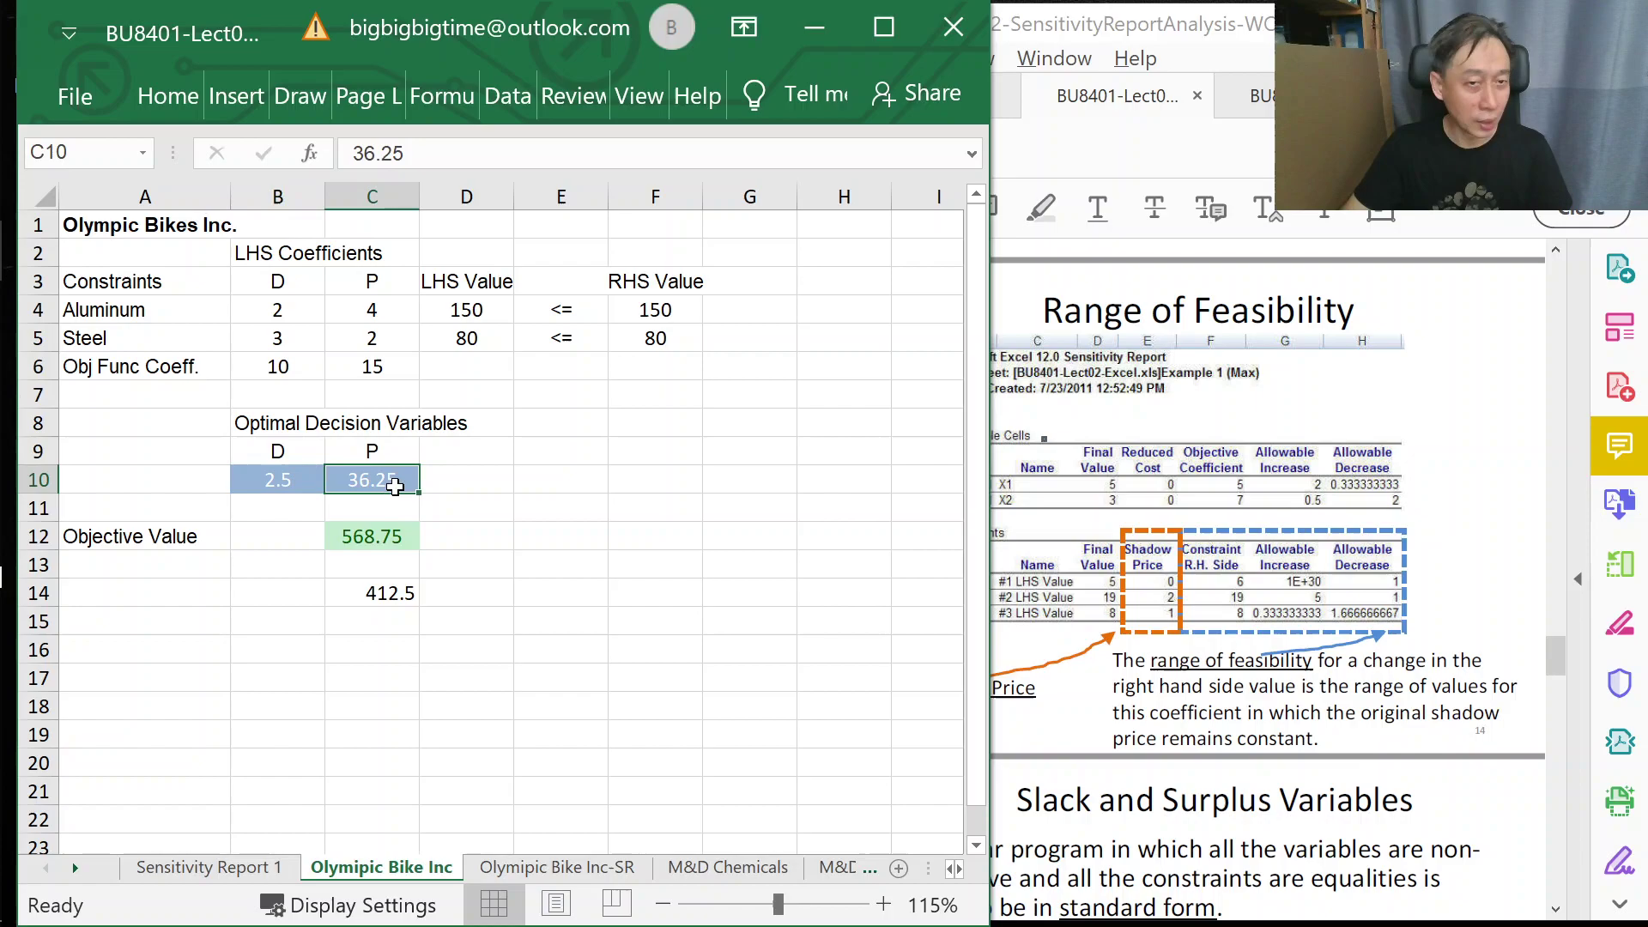
{"action": "left_click", "coordinate": [385, 540]}
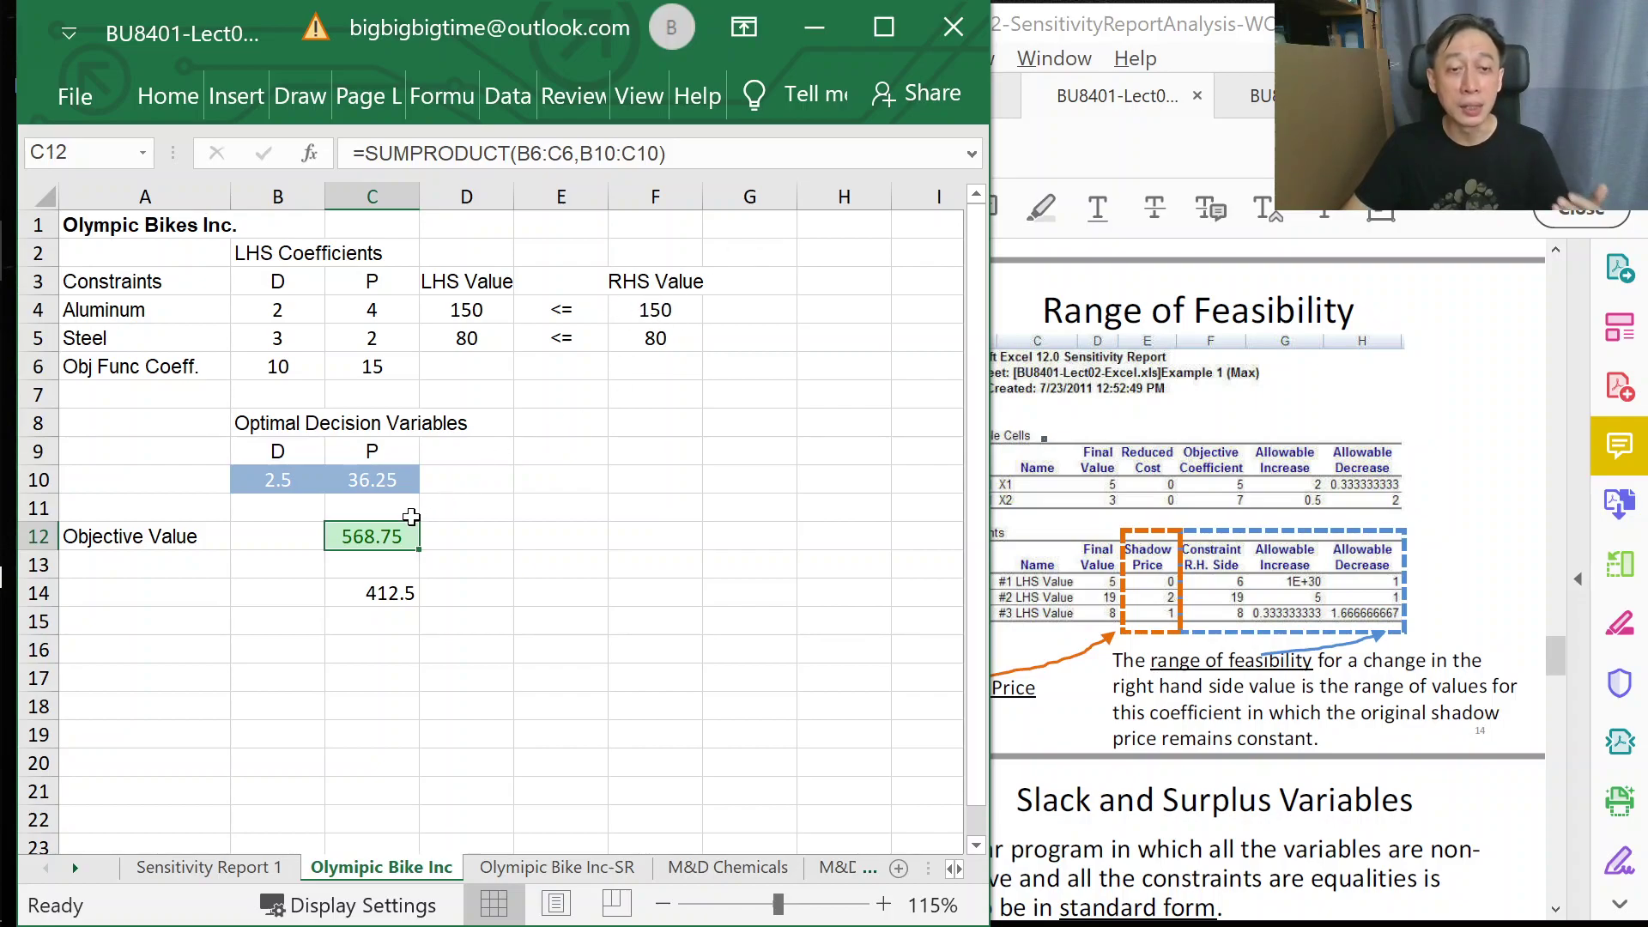
- Enter =C12-C14 in C16 for the actual 156.25 increase, then return to Sensitivity Report 1
{"action": "left_click", "coordinate": [377, 648]}
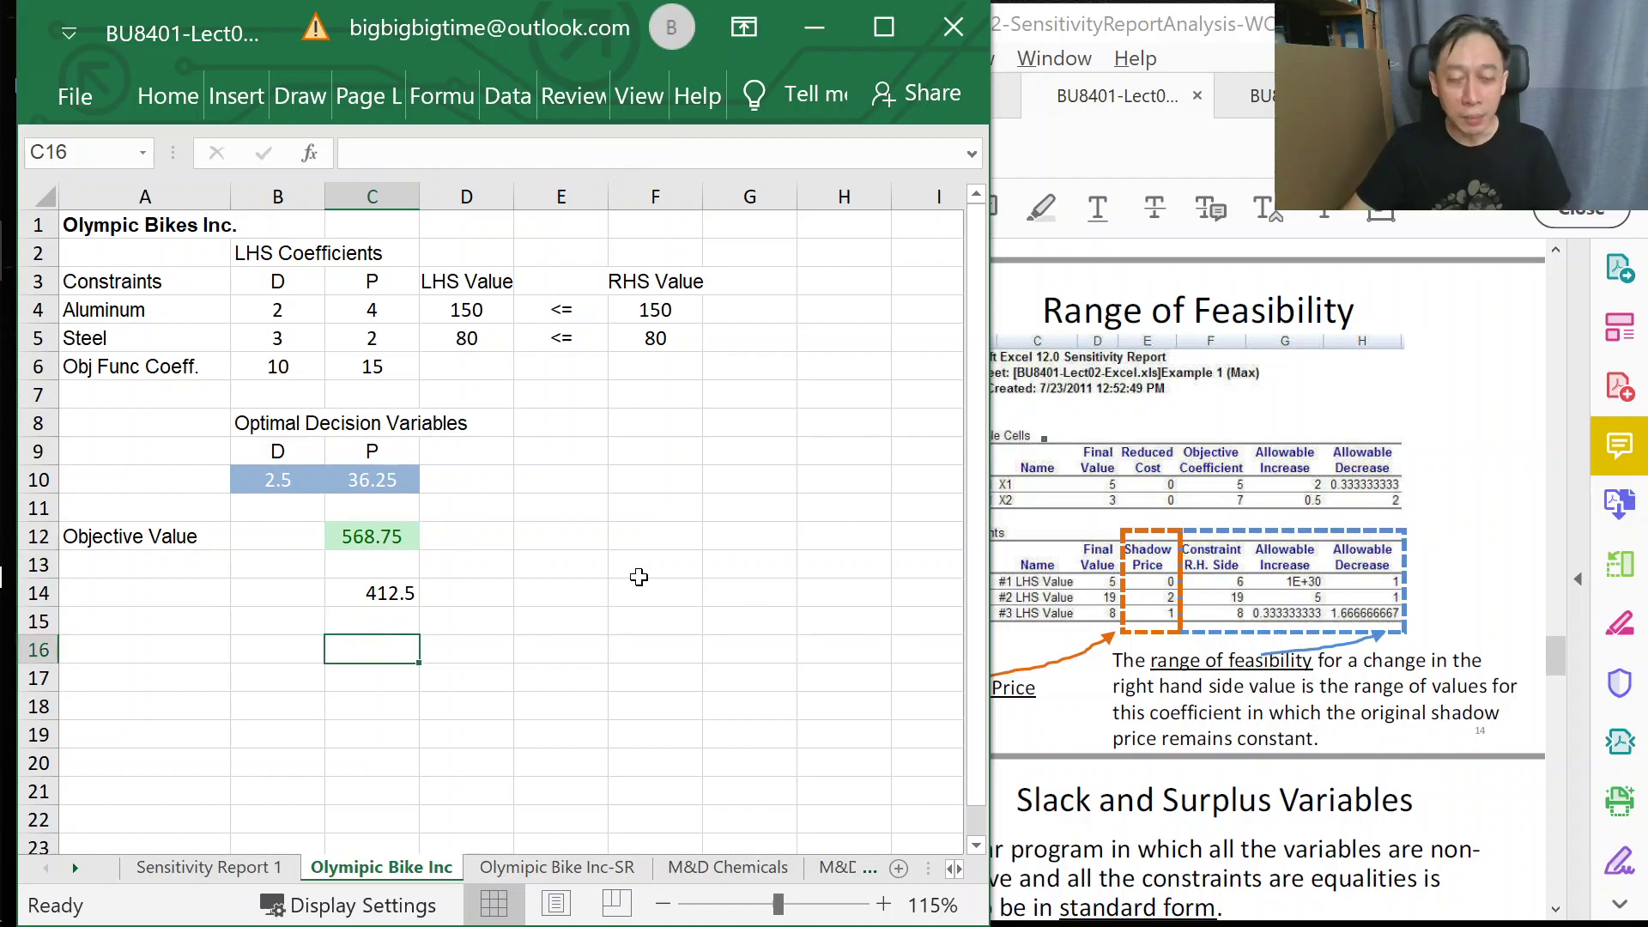
{"action": "type", "text": "="}
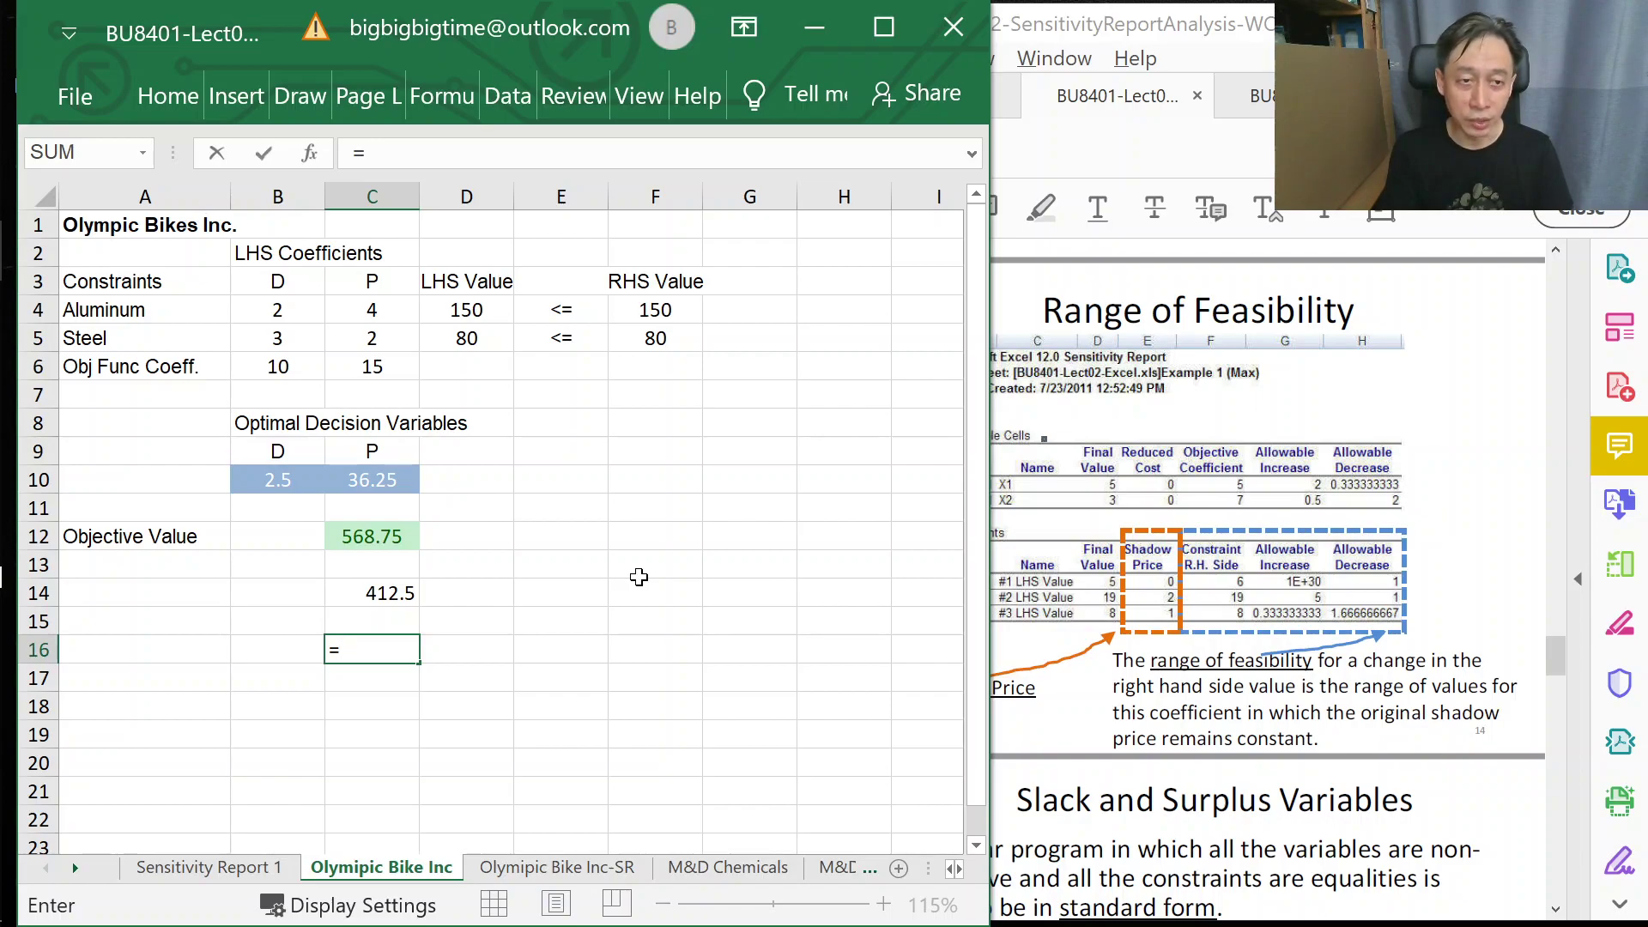
{"action": "type", "text": "c12-c14"}
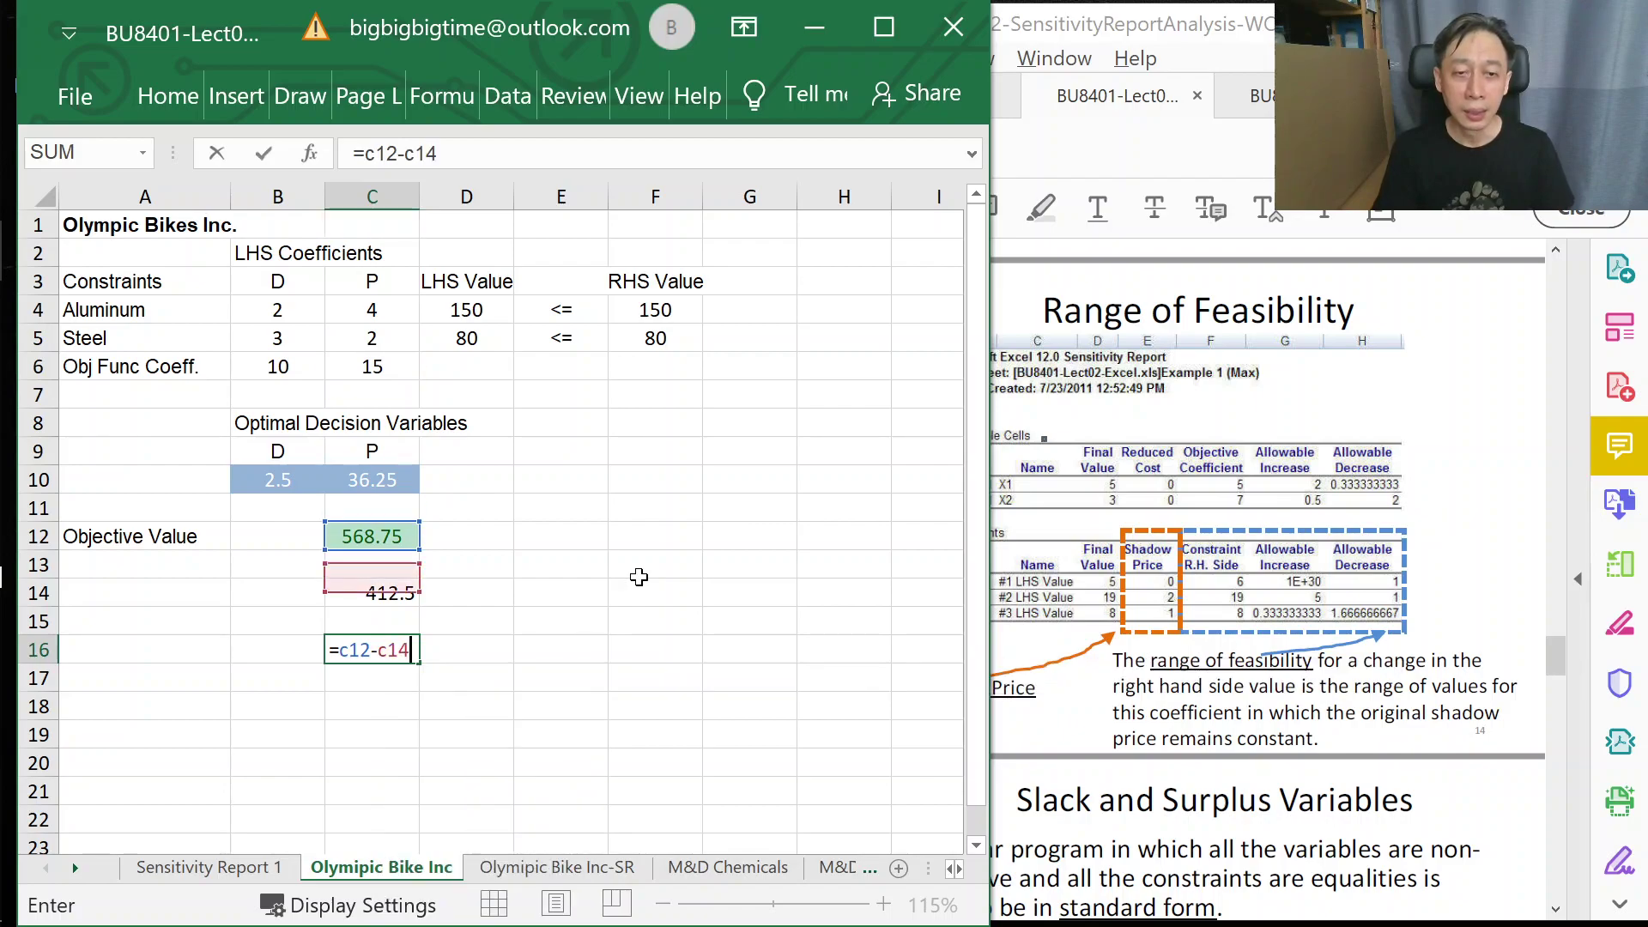
{"action": "key", "text": "Return"}
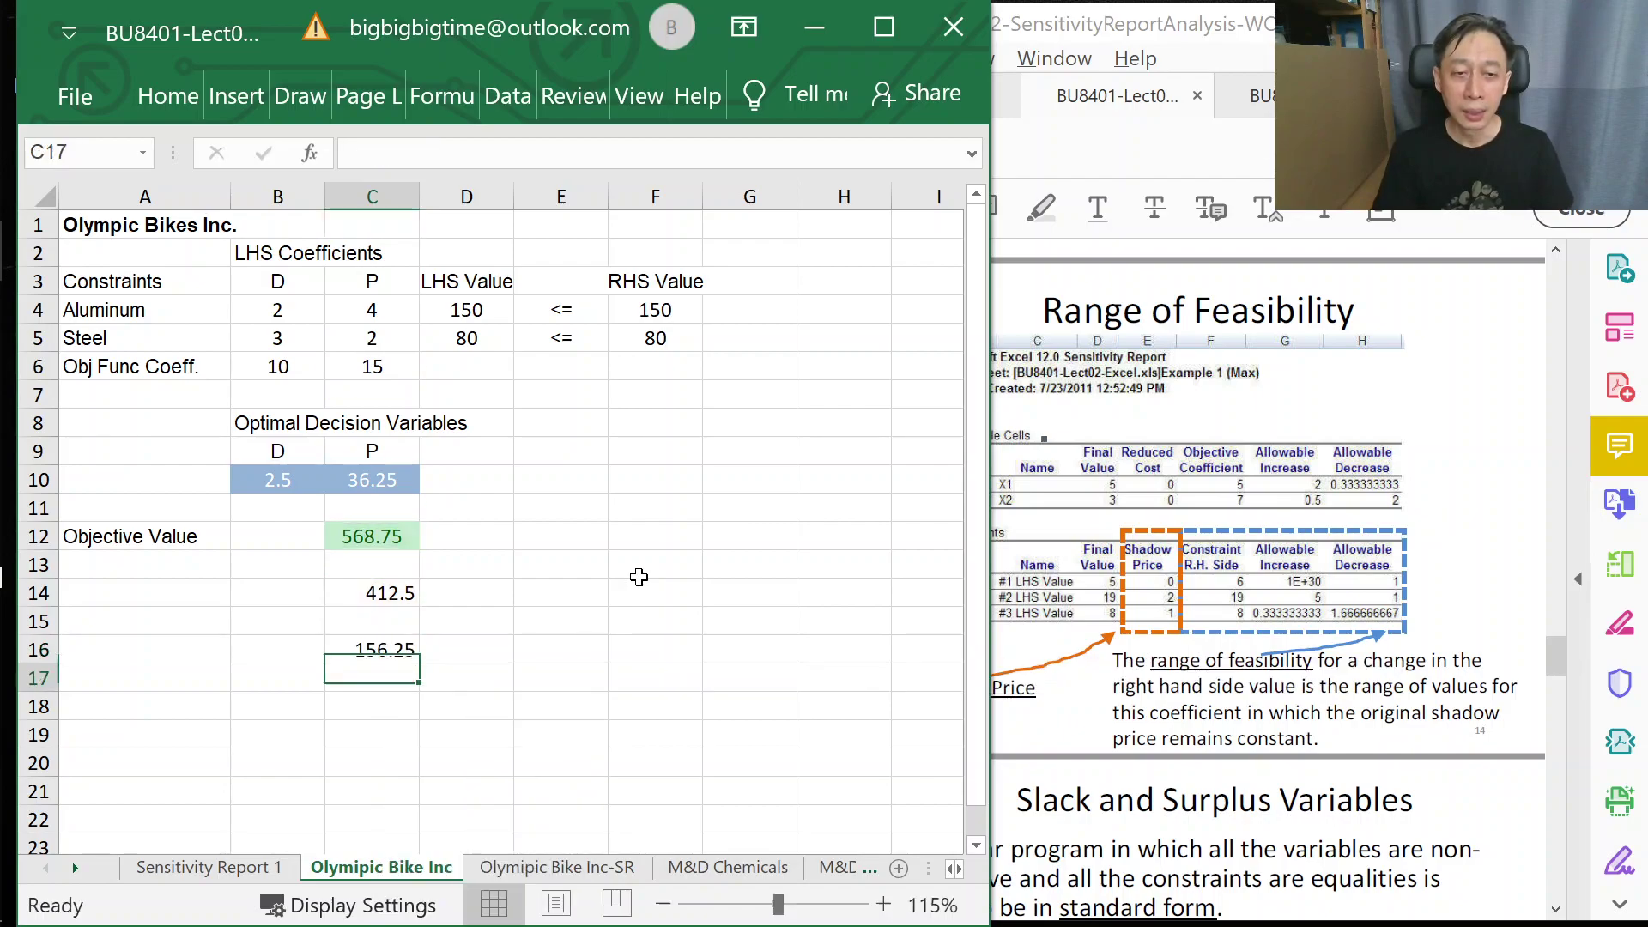
{"action": "left_click", "coordinate": [402, 650]}
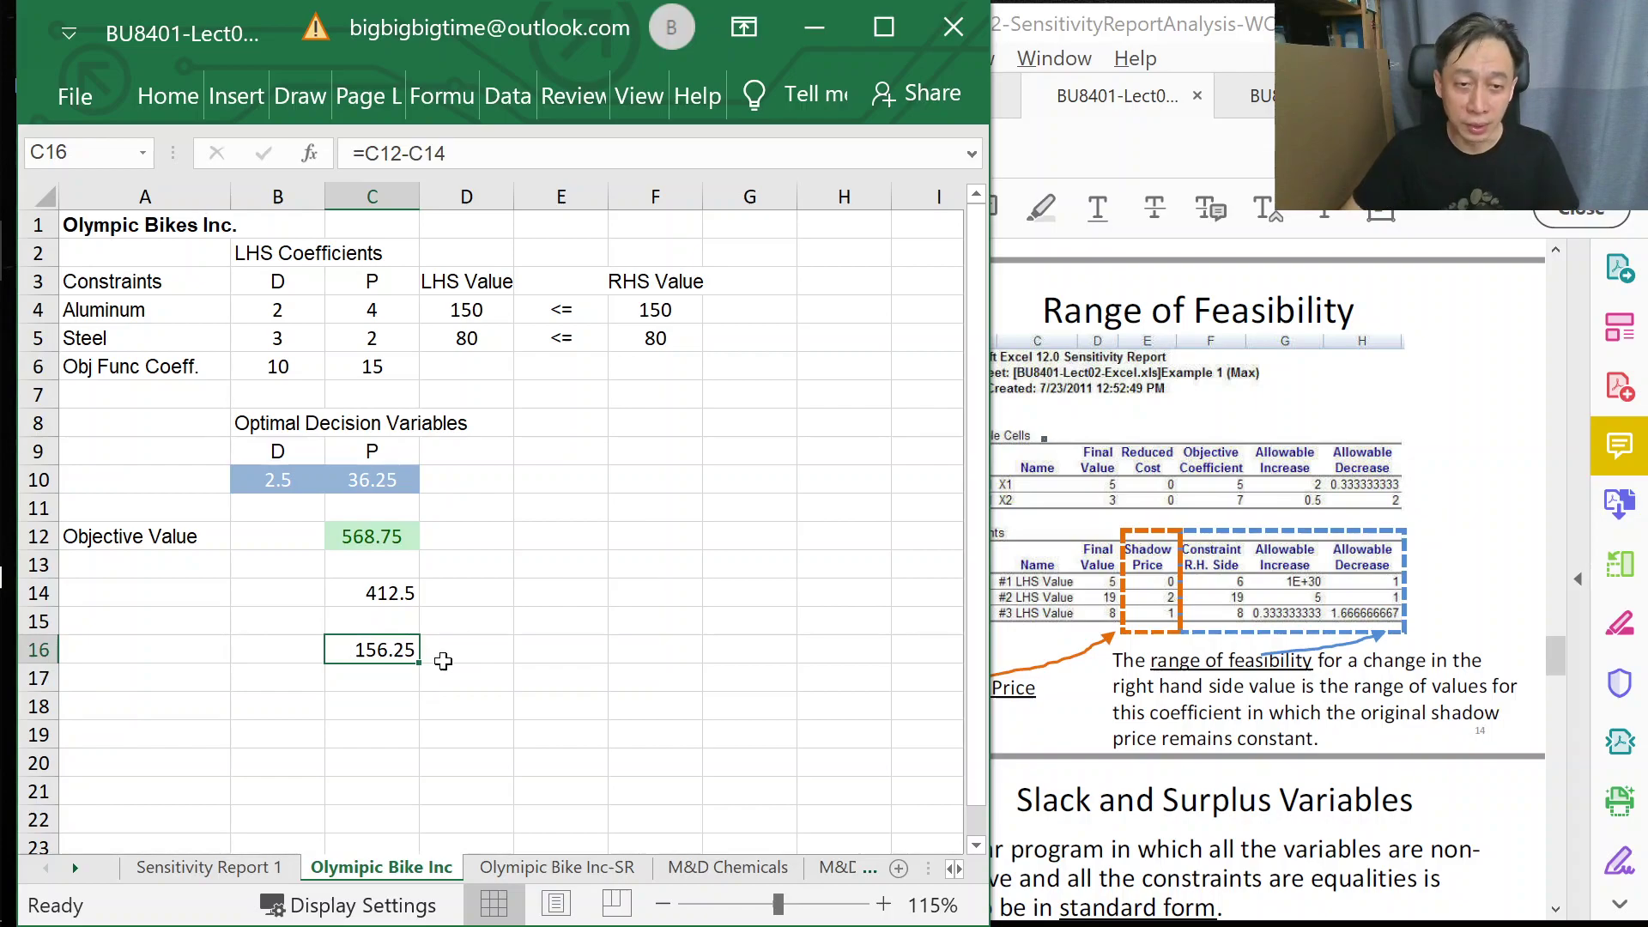
{"action": "left_click", "coordinate": [213, 869]}
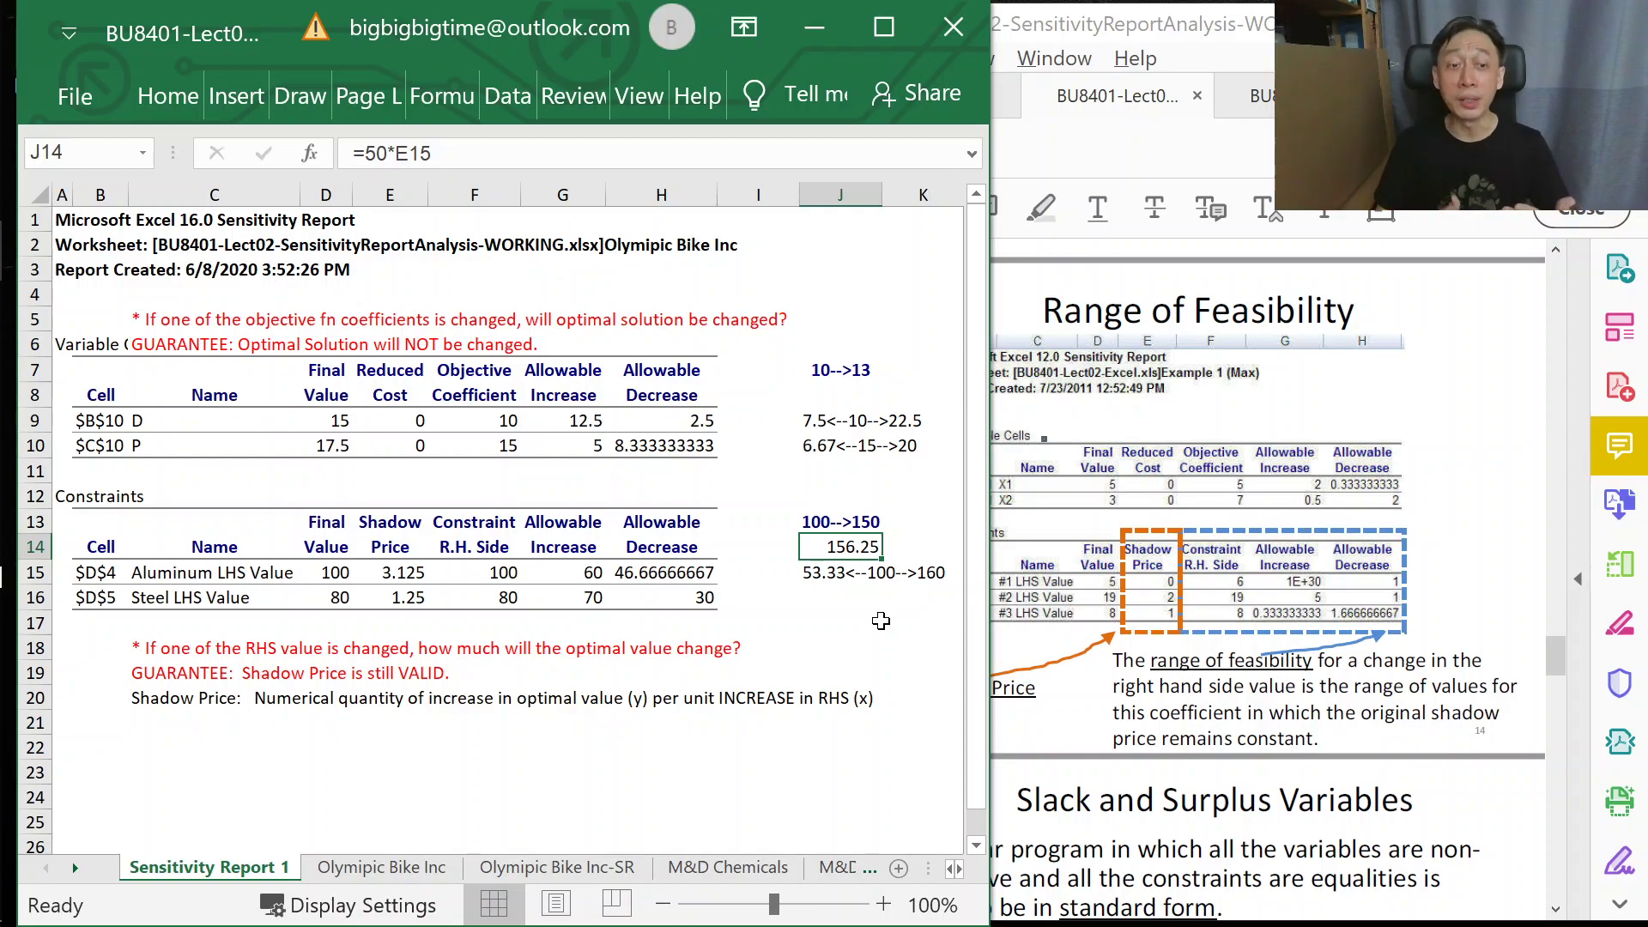
{"action": "left_click", "coordinate": [153, 702]}
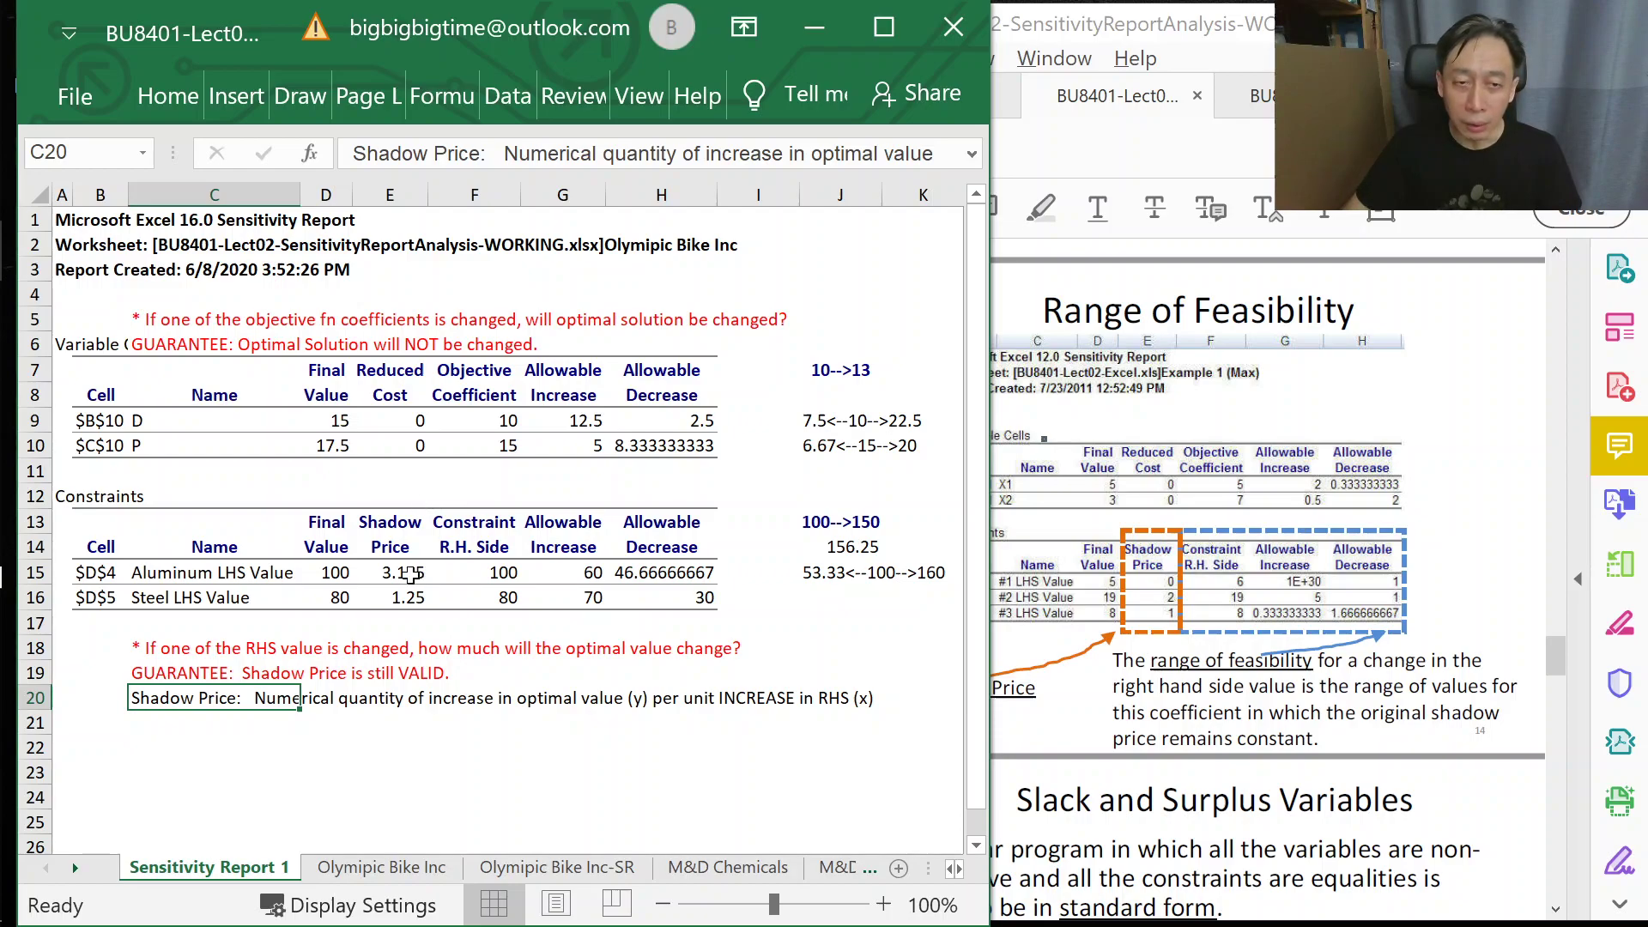
{"action": "left_click", "coordinate": [409, 599]}
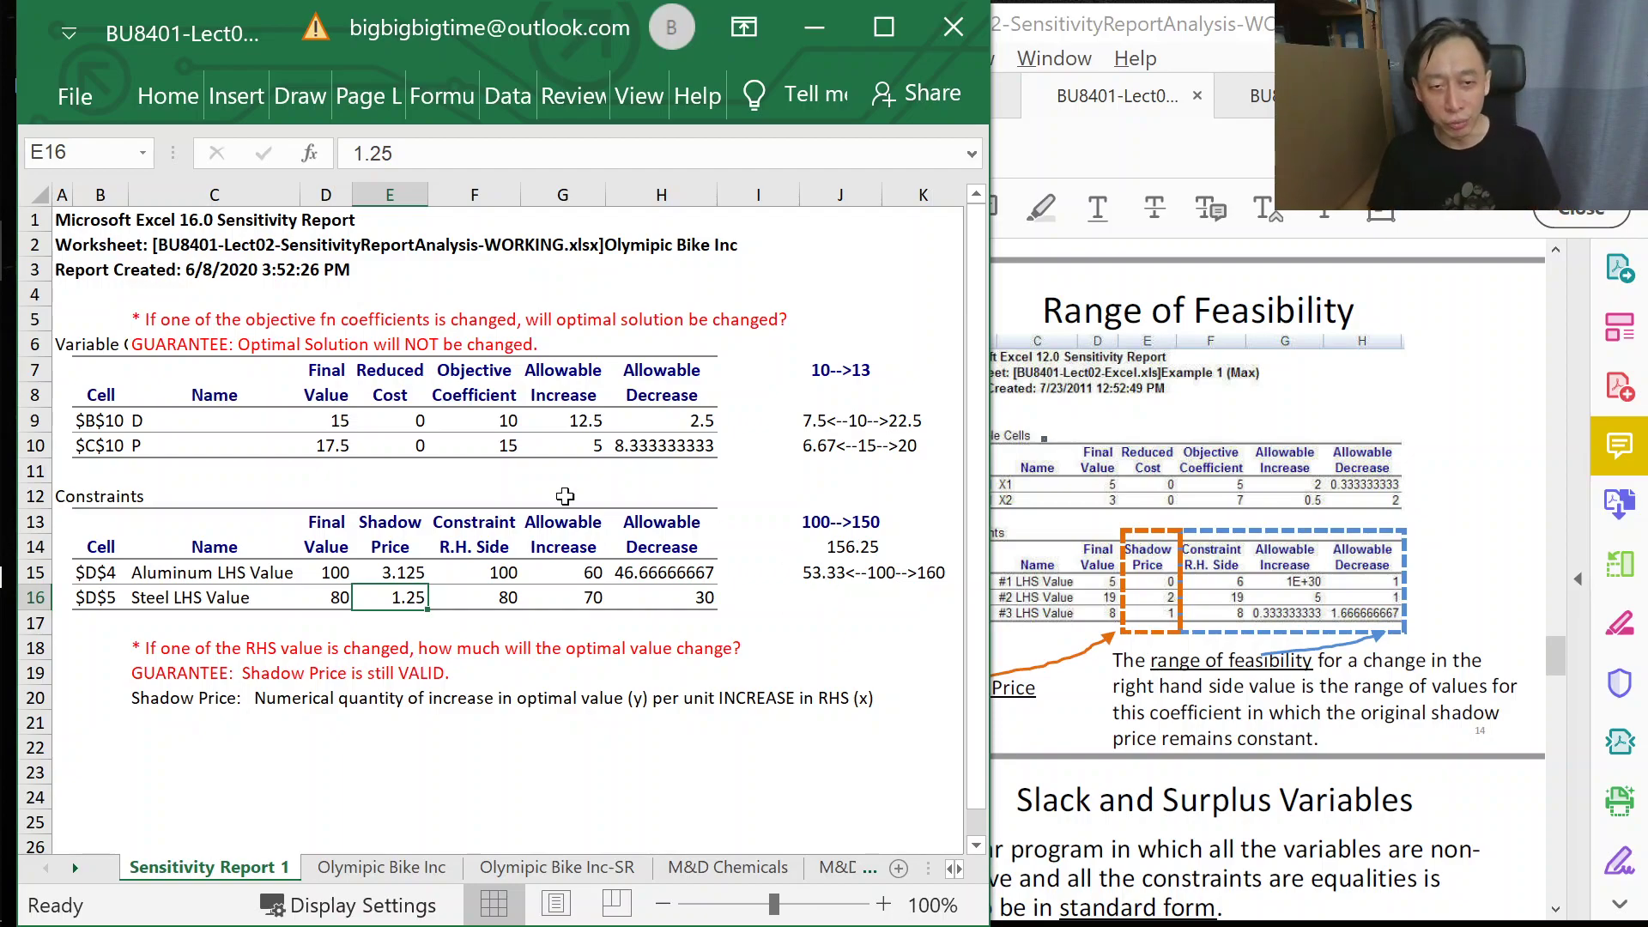
{"action": "left_click", "coordinate": [482, 593]}
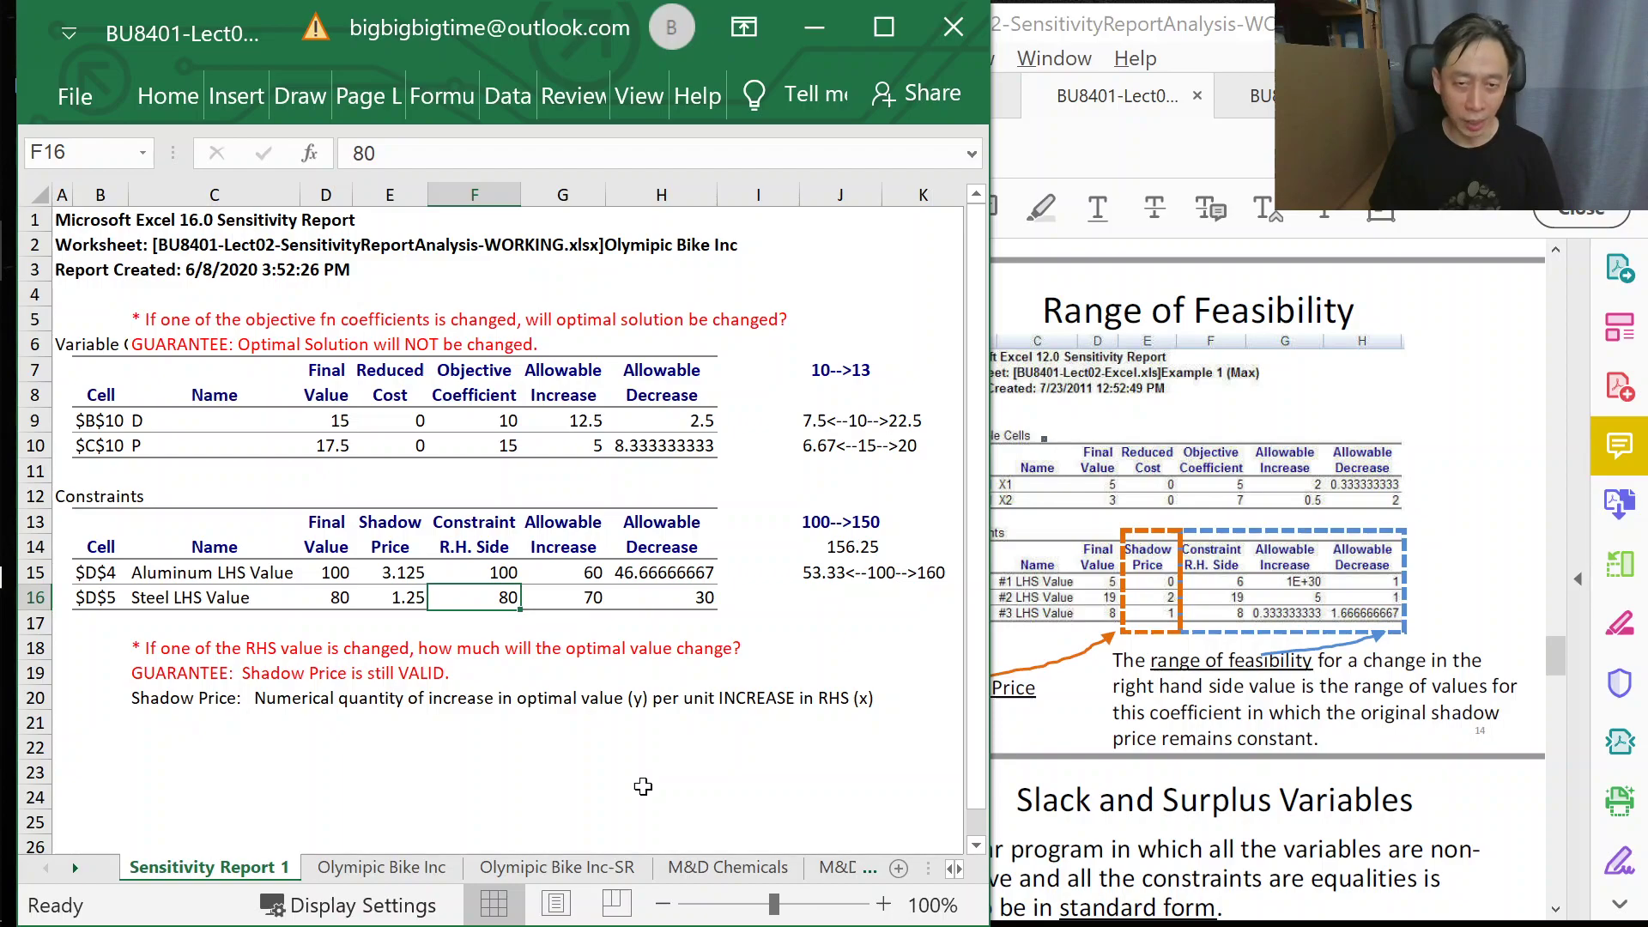
- Add the steel scenario note 80-->40 in J17, then move up to J16
{"action": "left_click", "coordinate": [820, 629]}
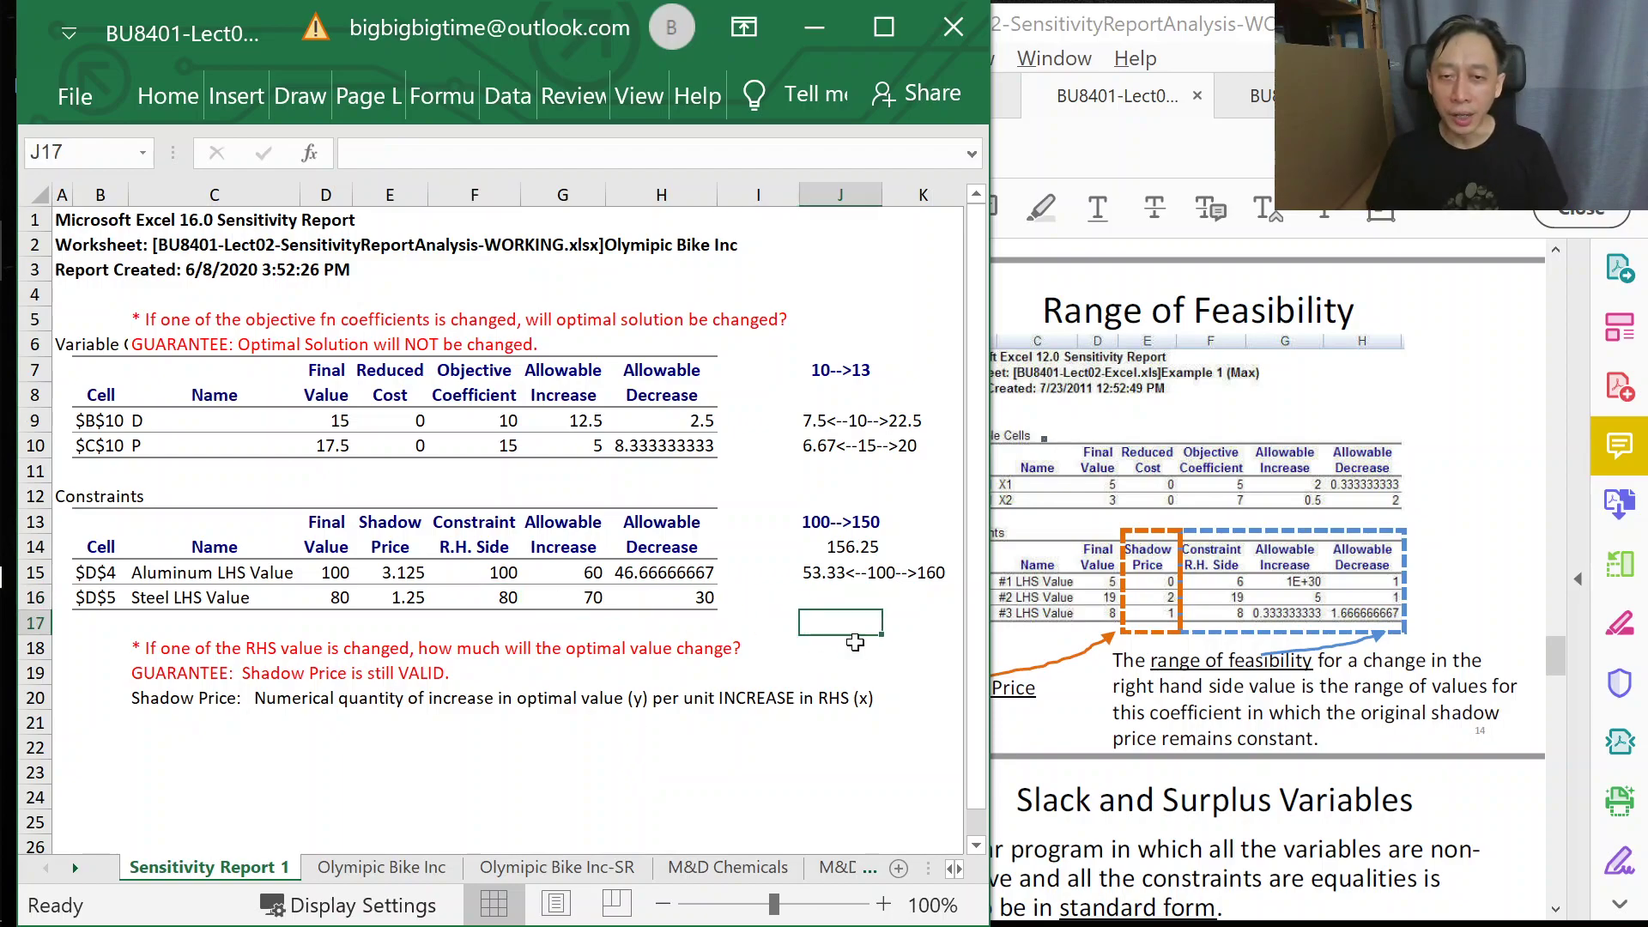
{"action": "type", "text": "80-->40"}
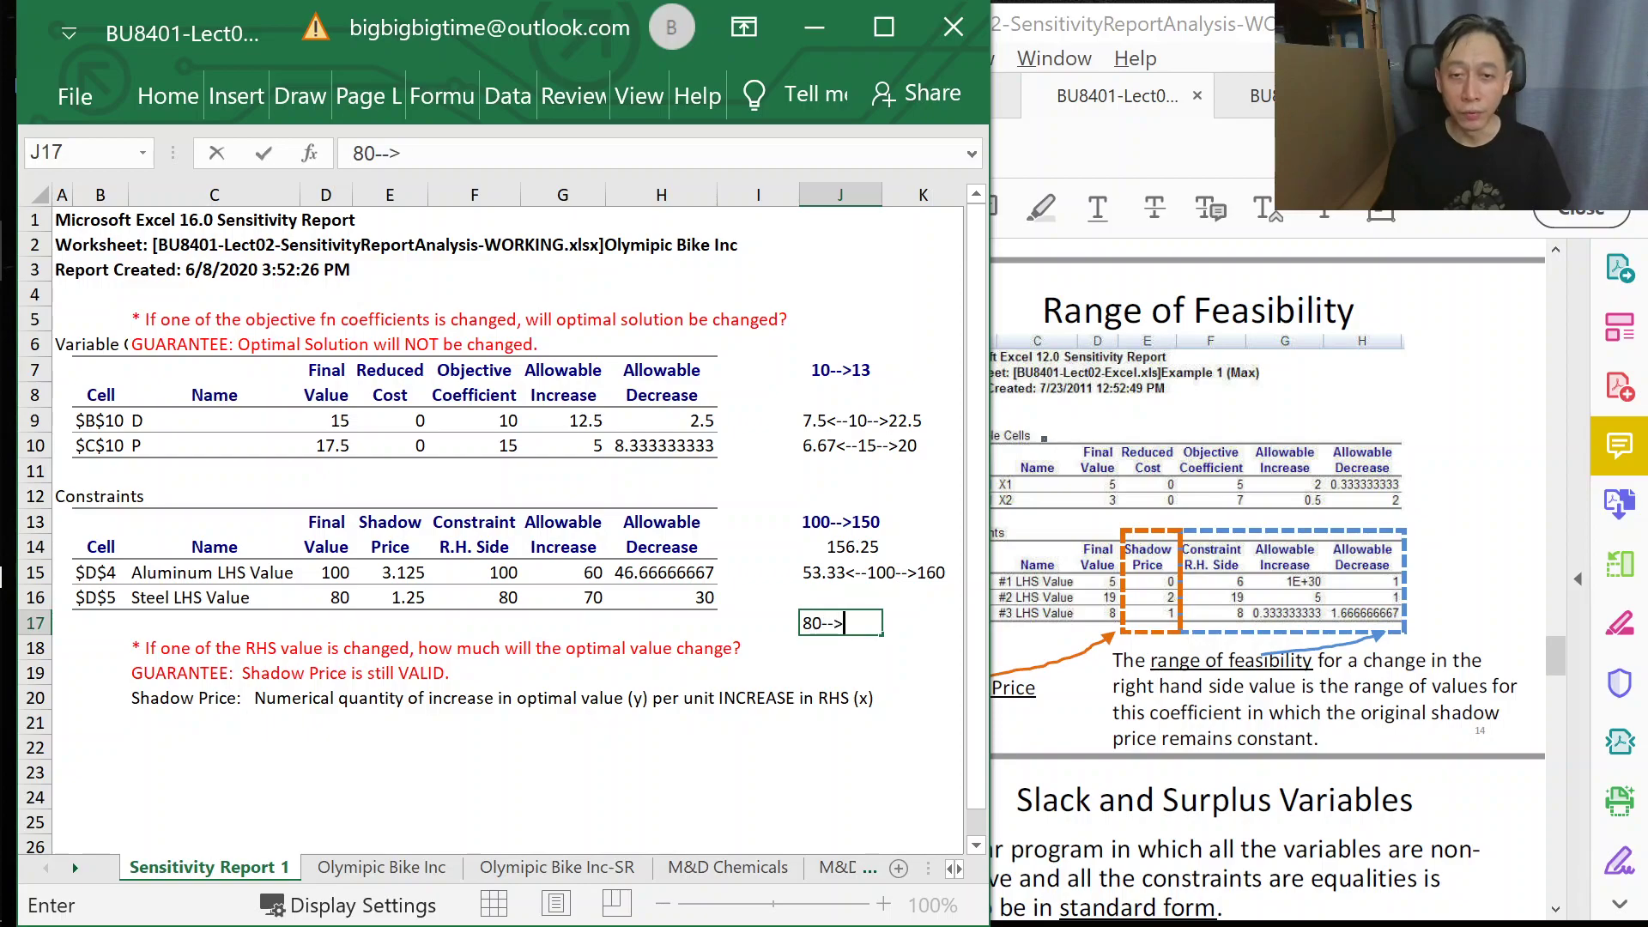
{"action": "key", "text": "Return"}
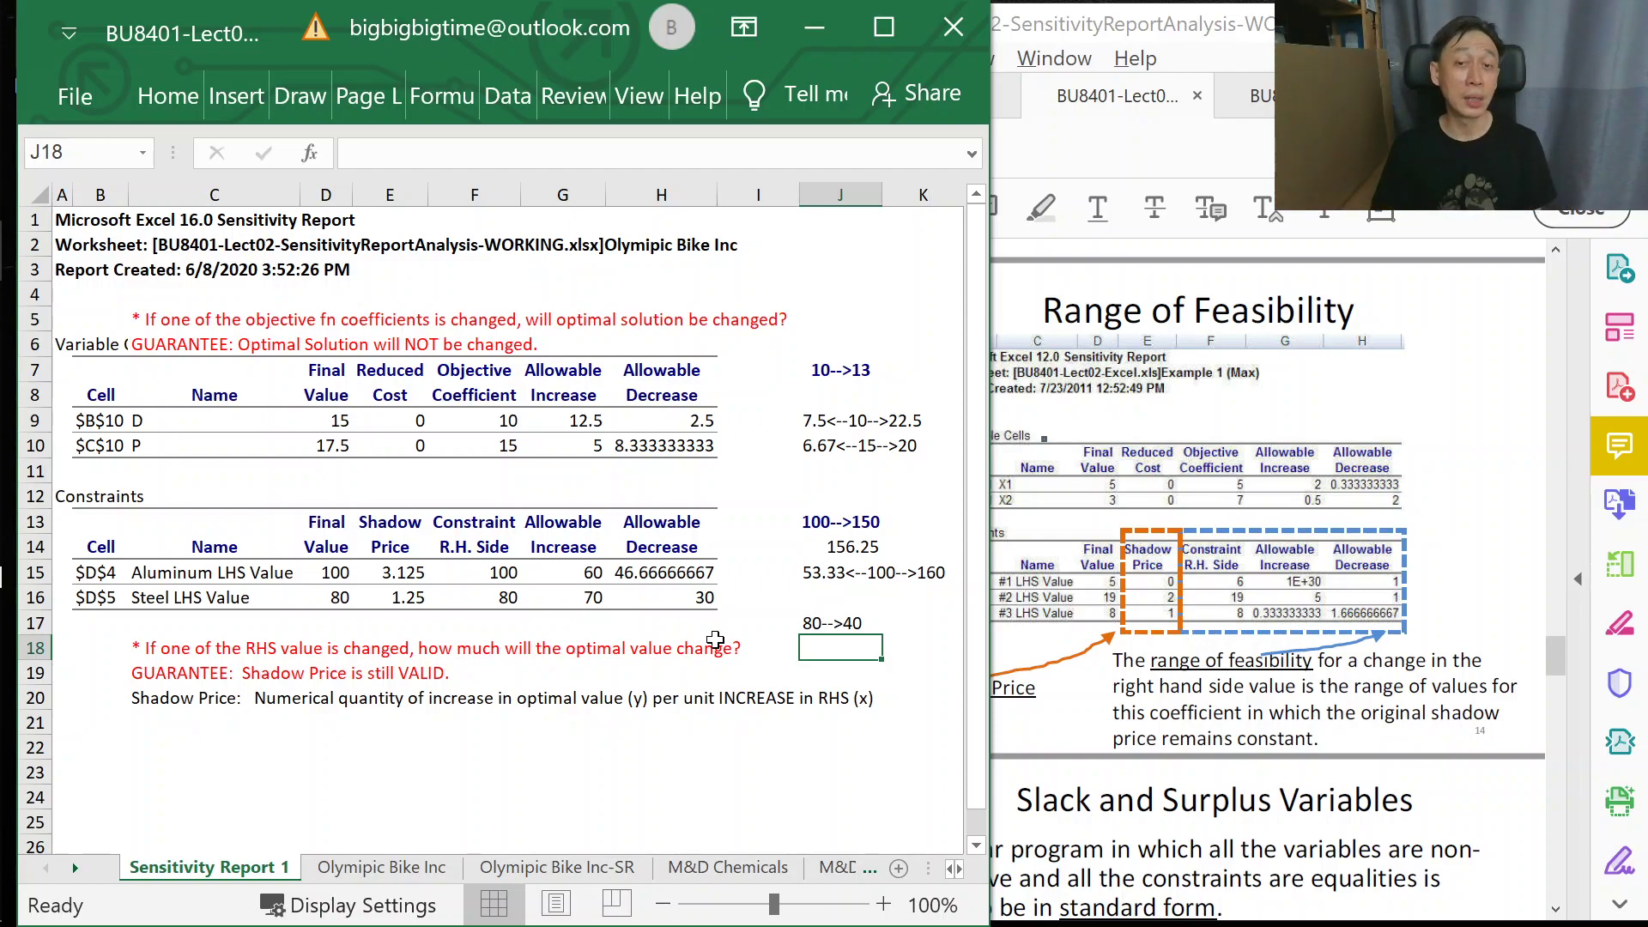
{"action": "left_click", "coordinate": [811, 521]}
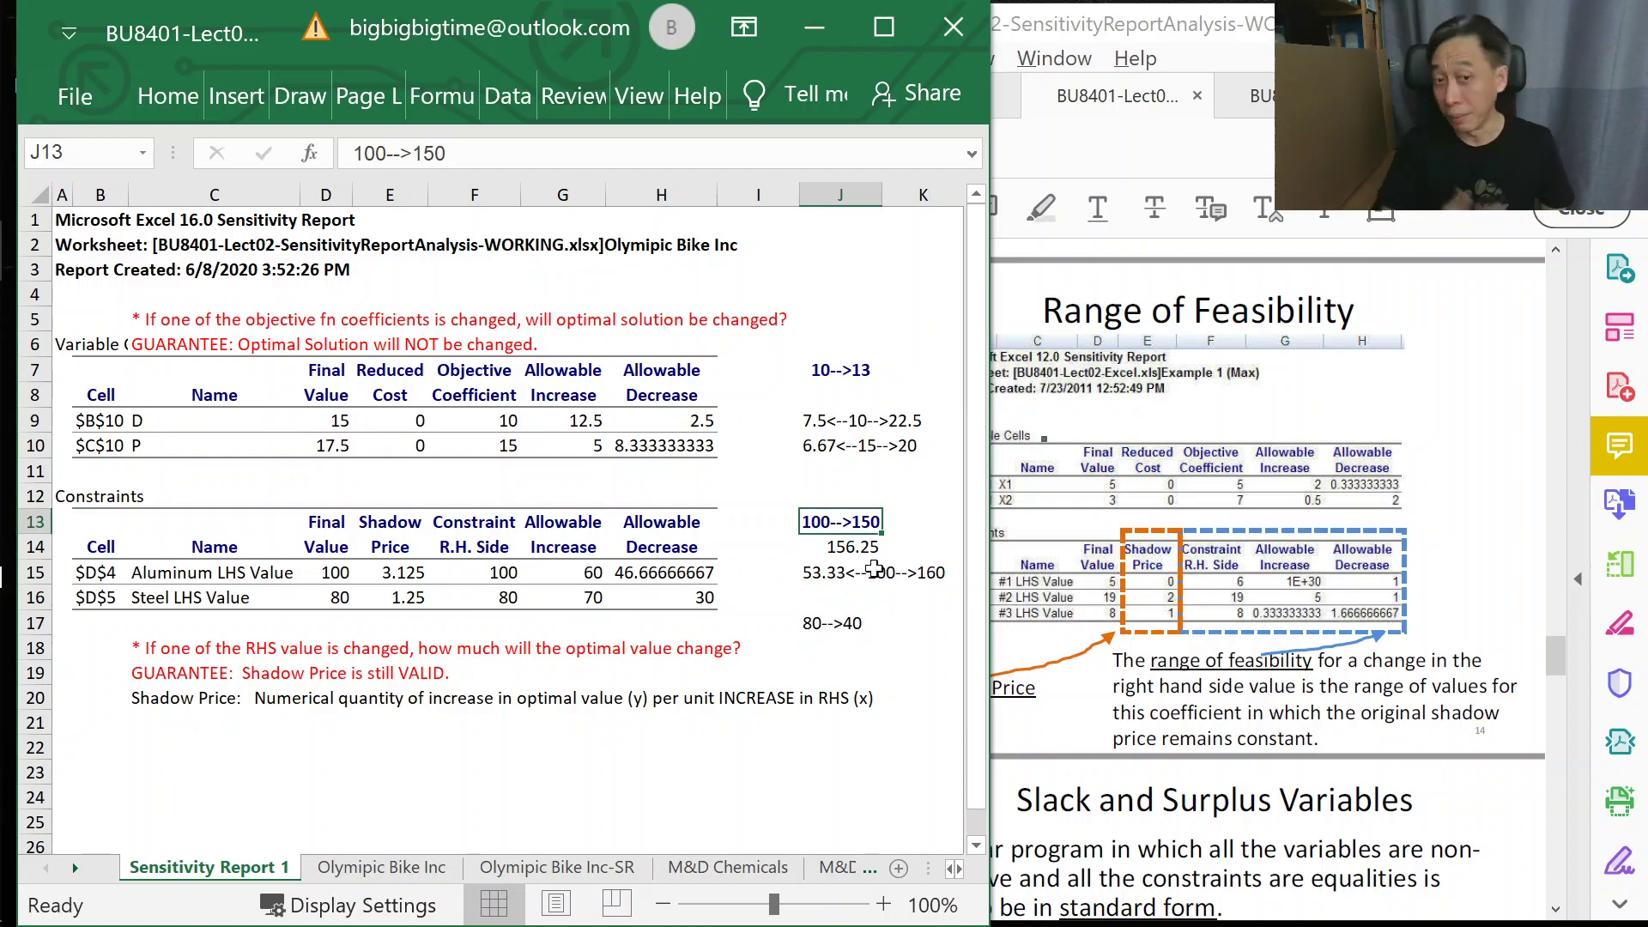
{"action": "left_click", "coordinate": [824, 624]}
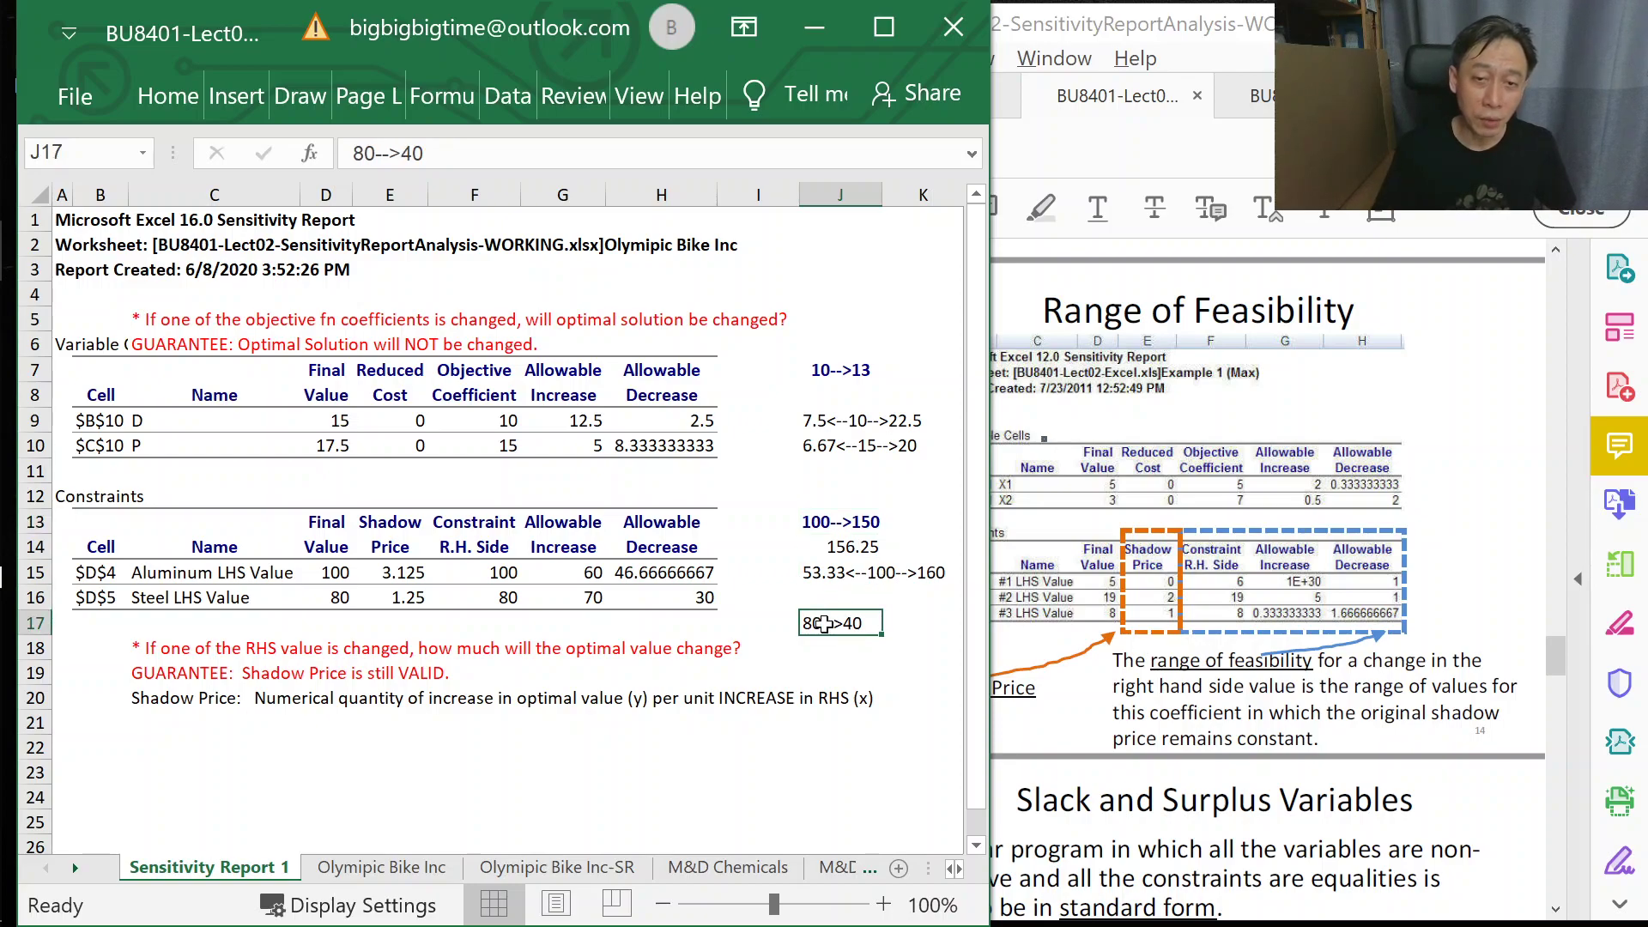
{"action": "key", "text": "Up"}
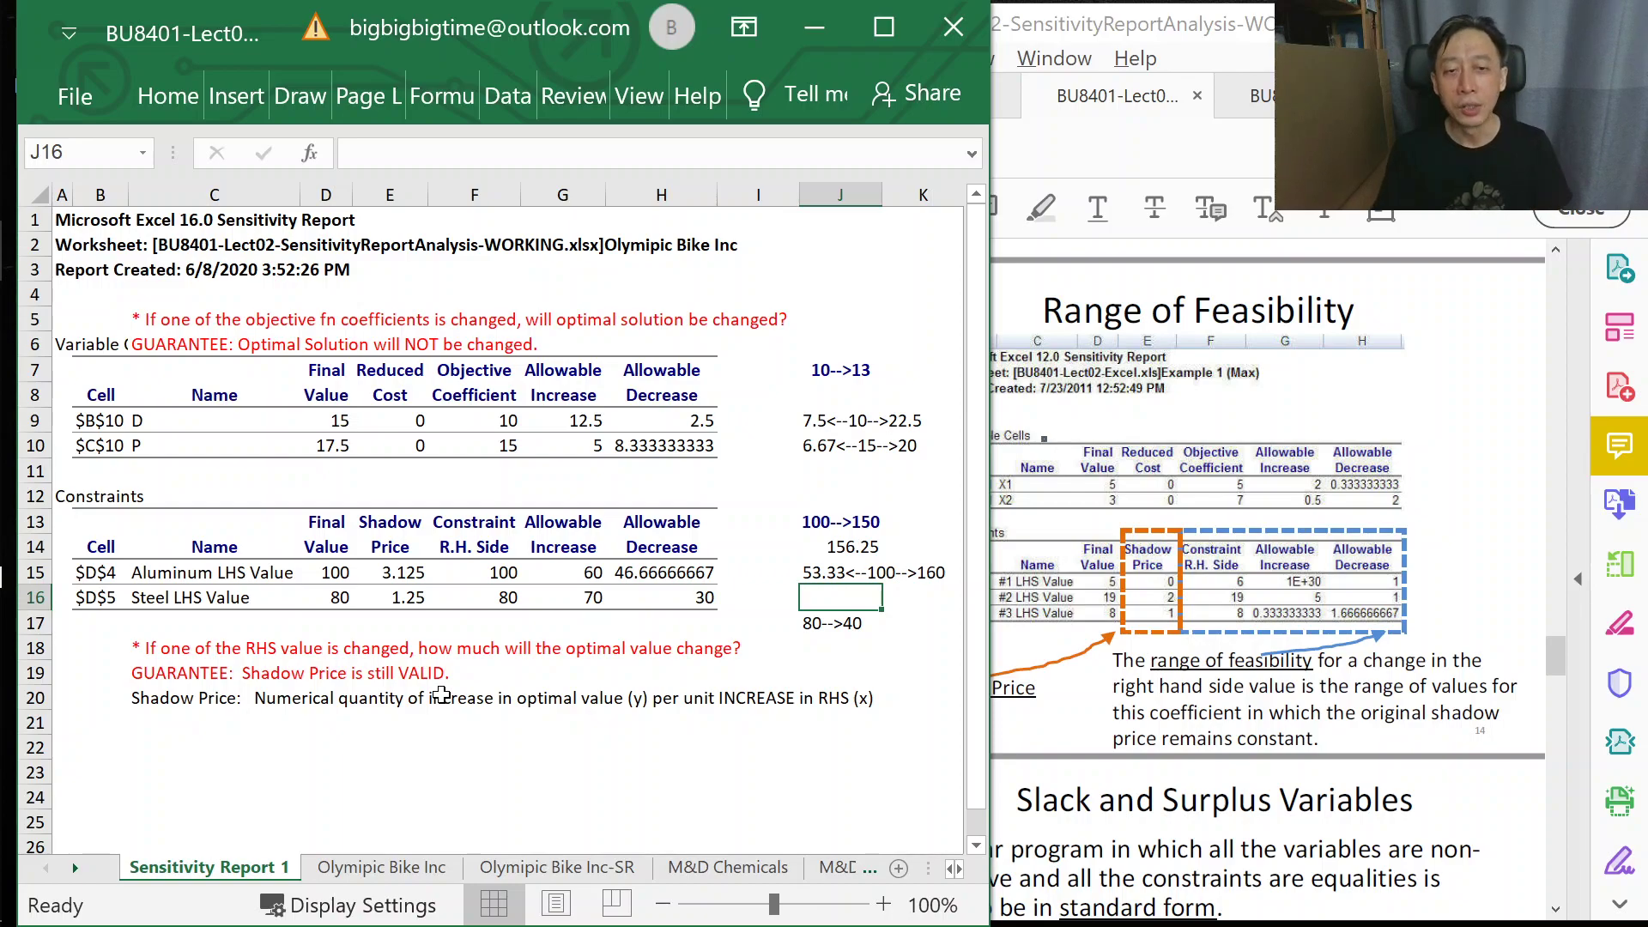
- Write the steel feasible range 50<--80-->150 in J16
{"action": "type", "text": "80"}
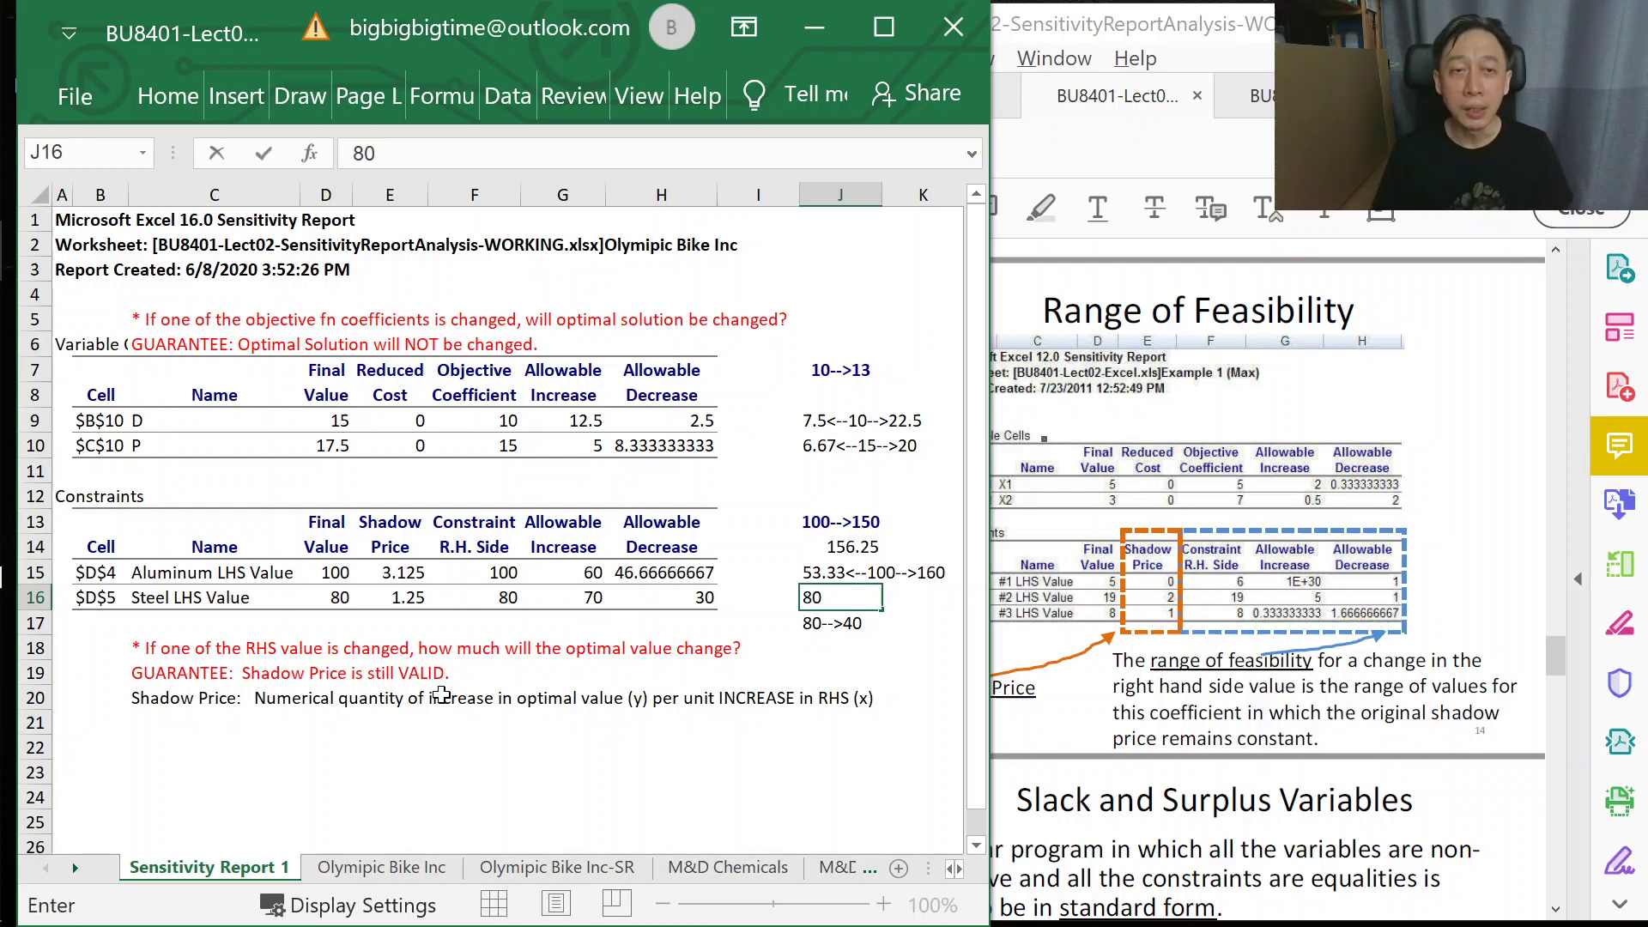
{"action": "key", "text": "F2"}
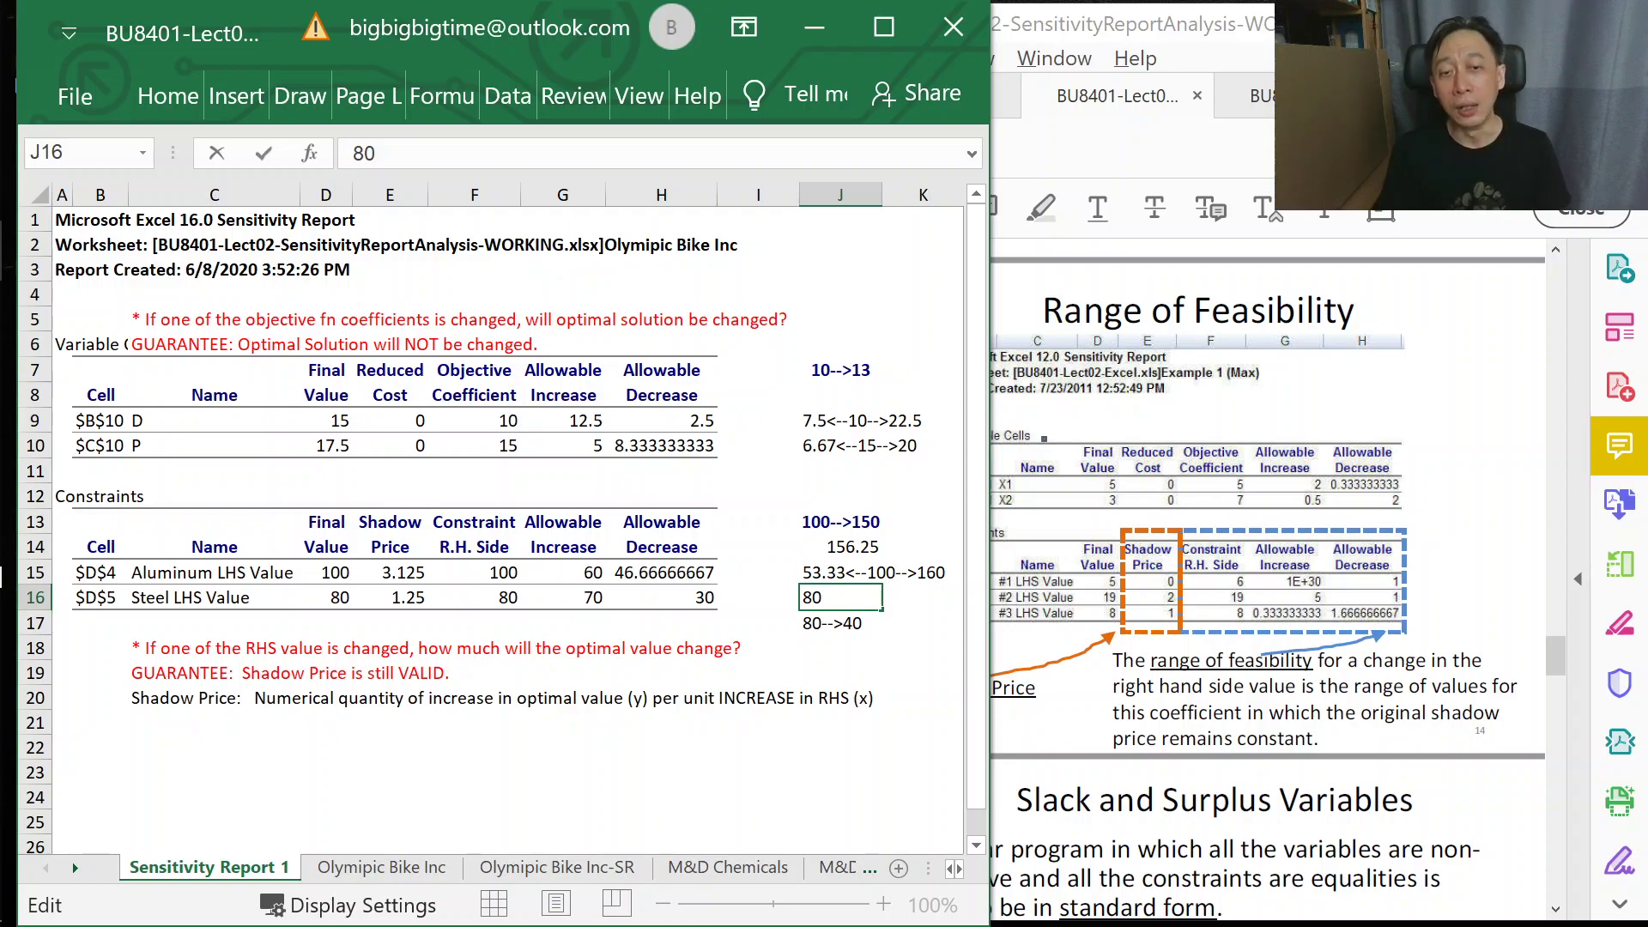
{"action": "type", "text": "50<--"}
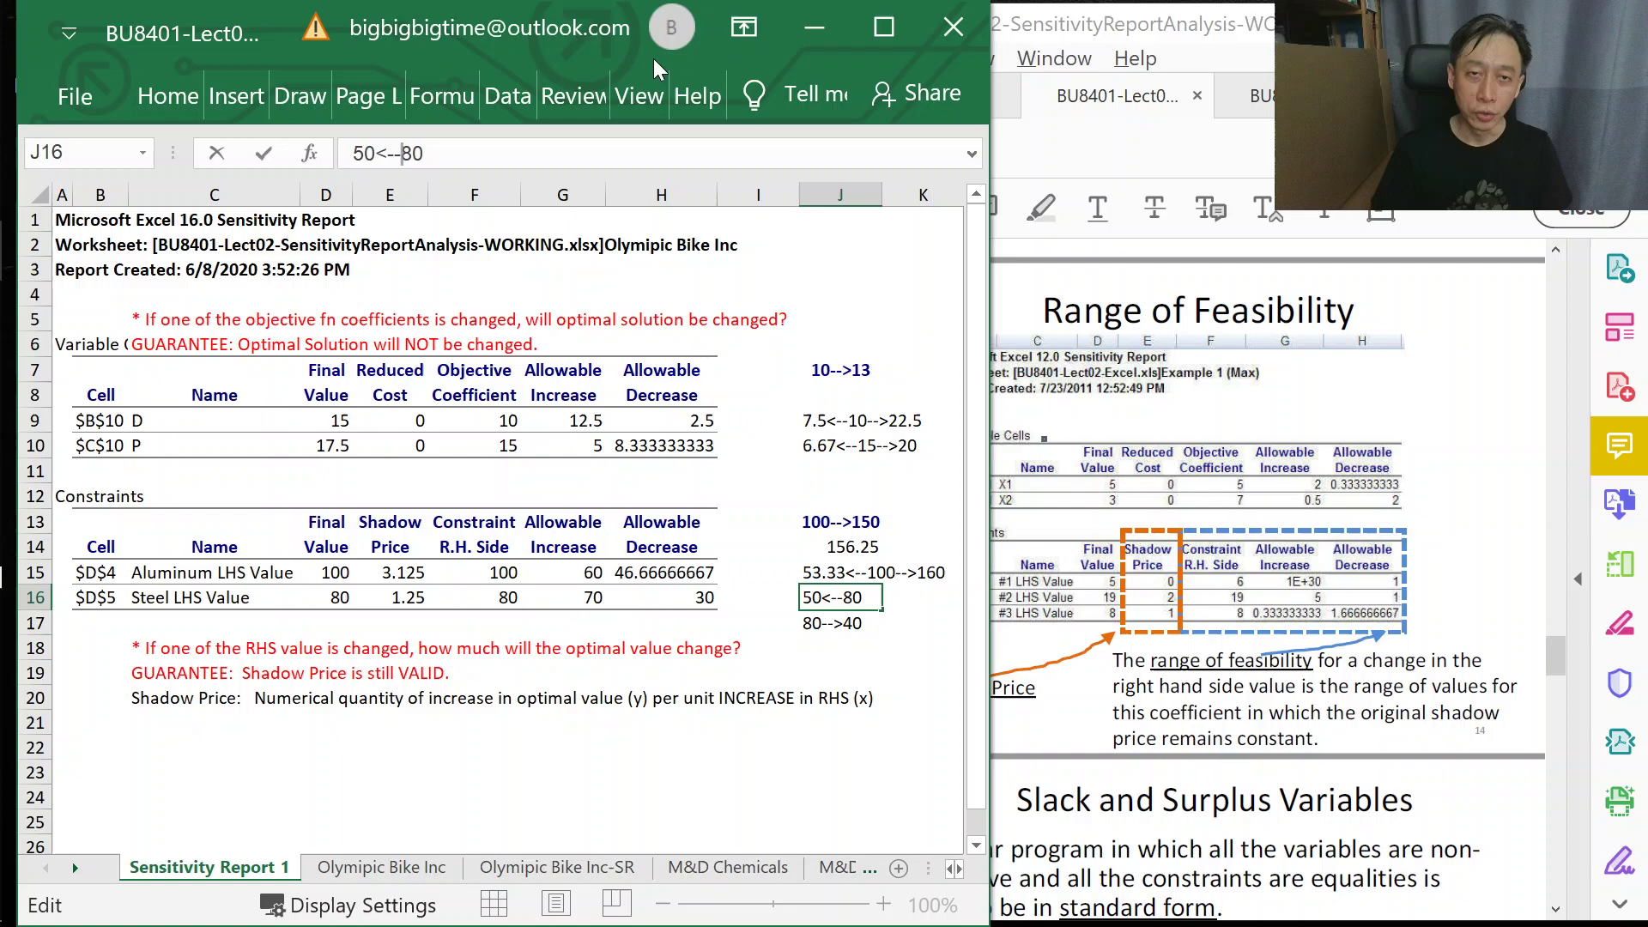
{"action": "left_click", "coordinate": [586, 146]}
{"action": "type", "text": "--"}
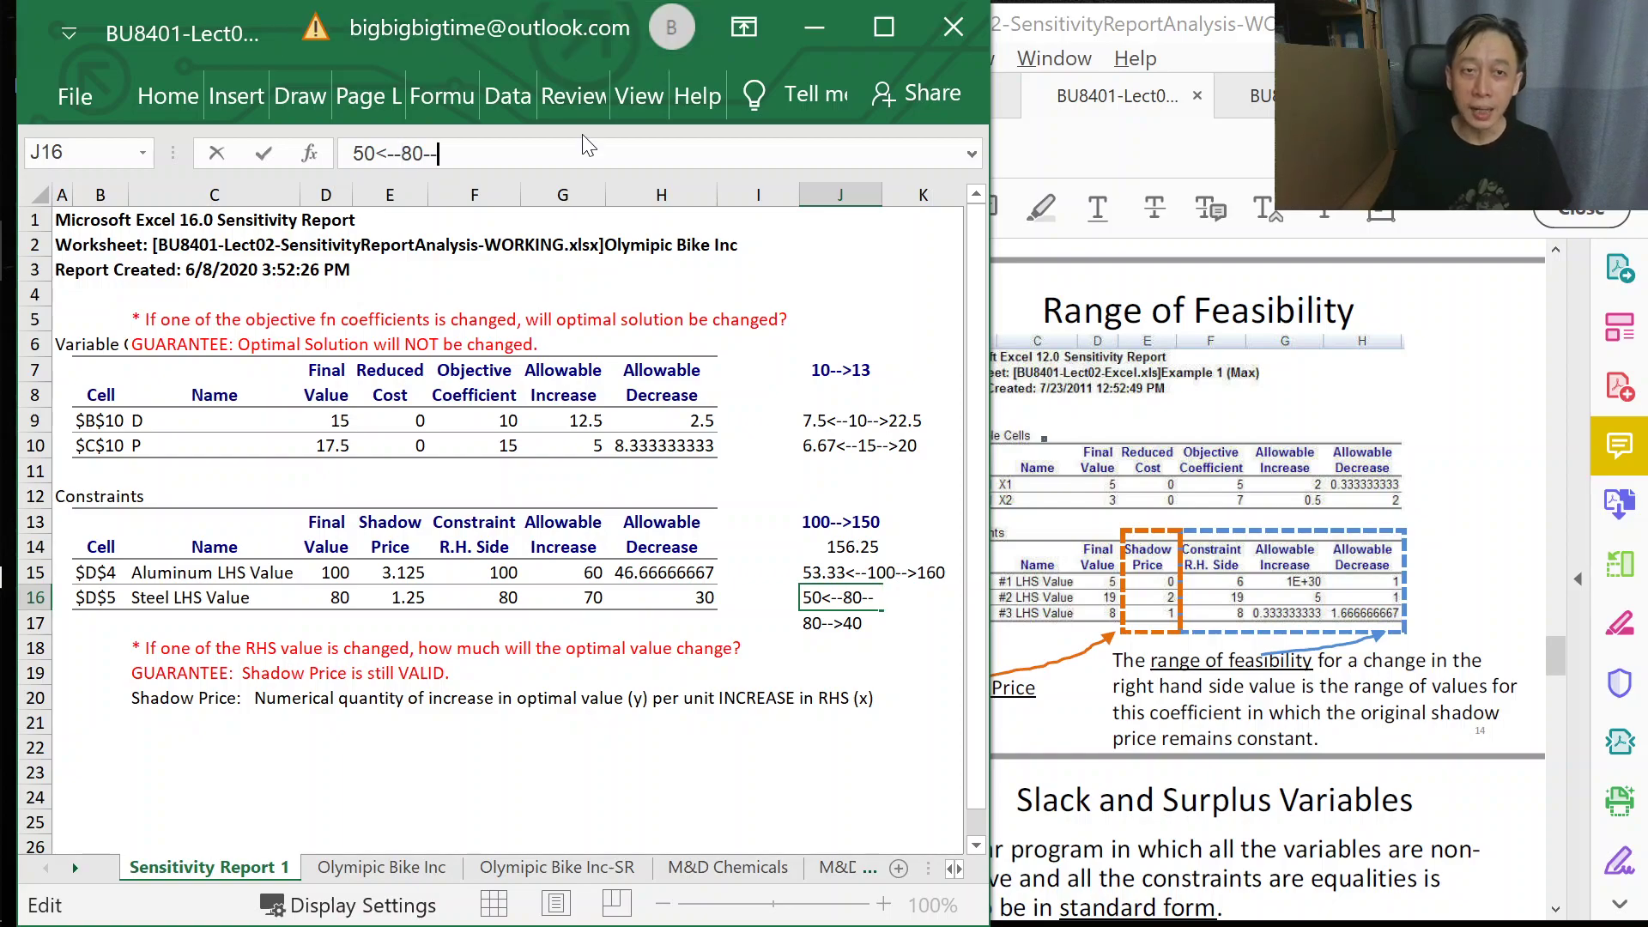
{"action": "type", "text": ">150"}
{"action": "key", "text": "Return"}
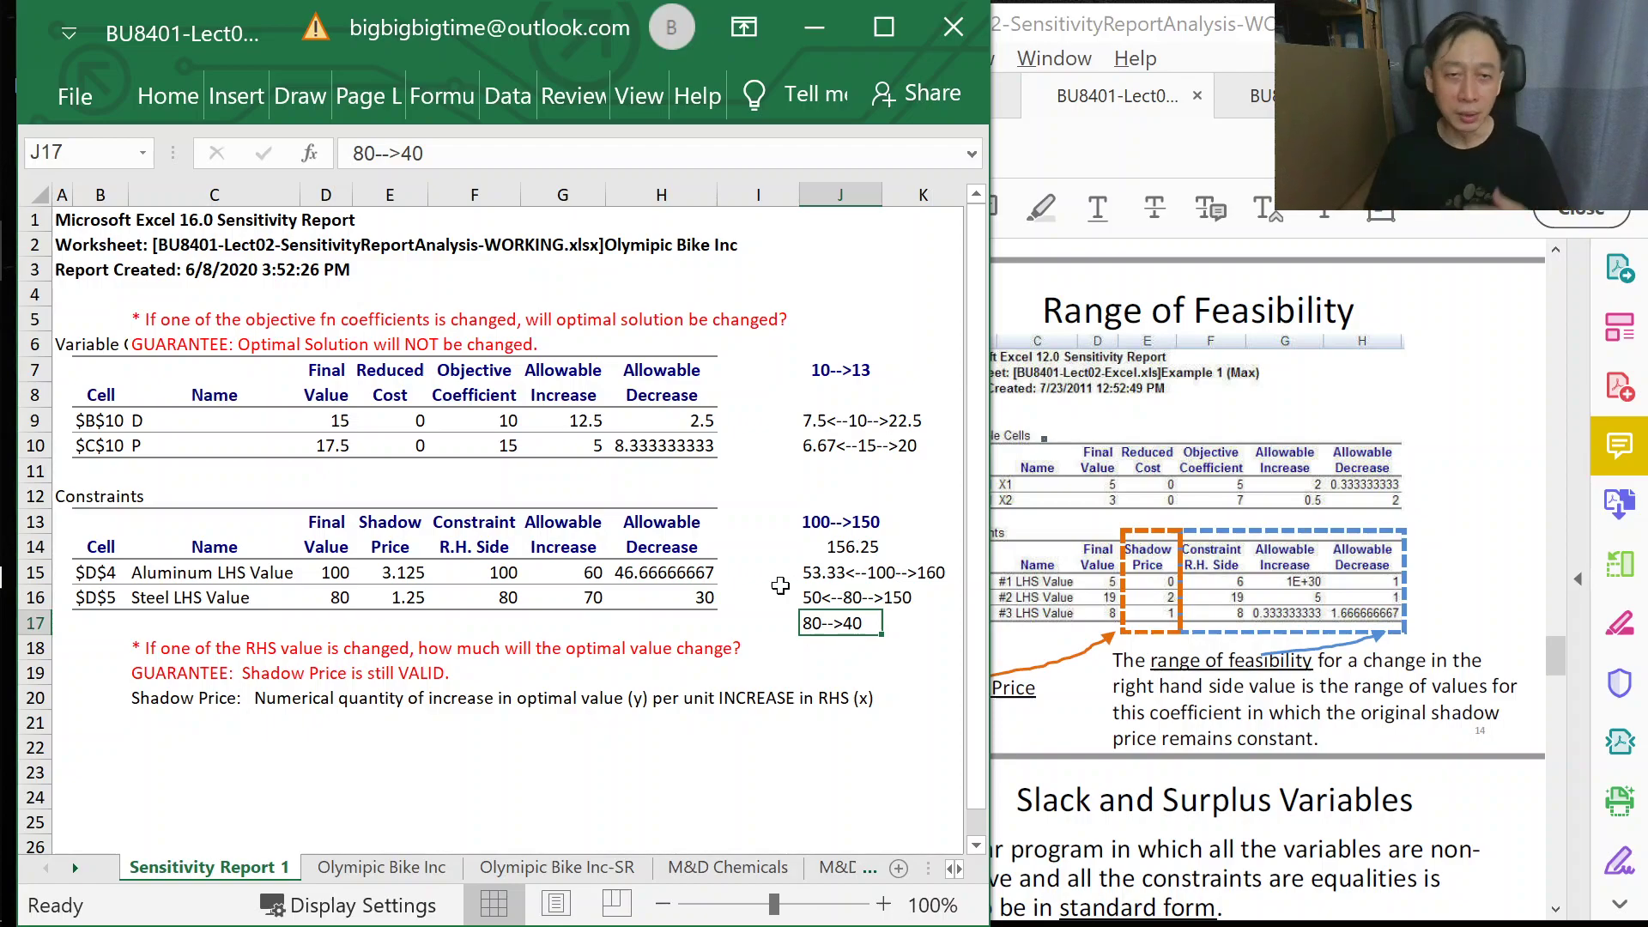
- Revise the J17 steel scenario to 80-->51 and check steel's 1.25 shadow price
{"action": "double_click", "coordinate": [858, 632]}
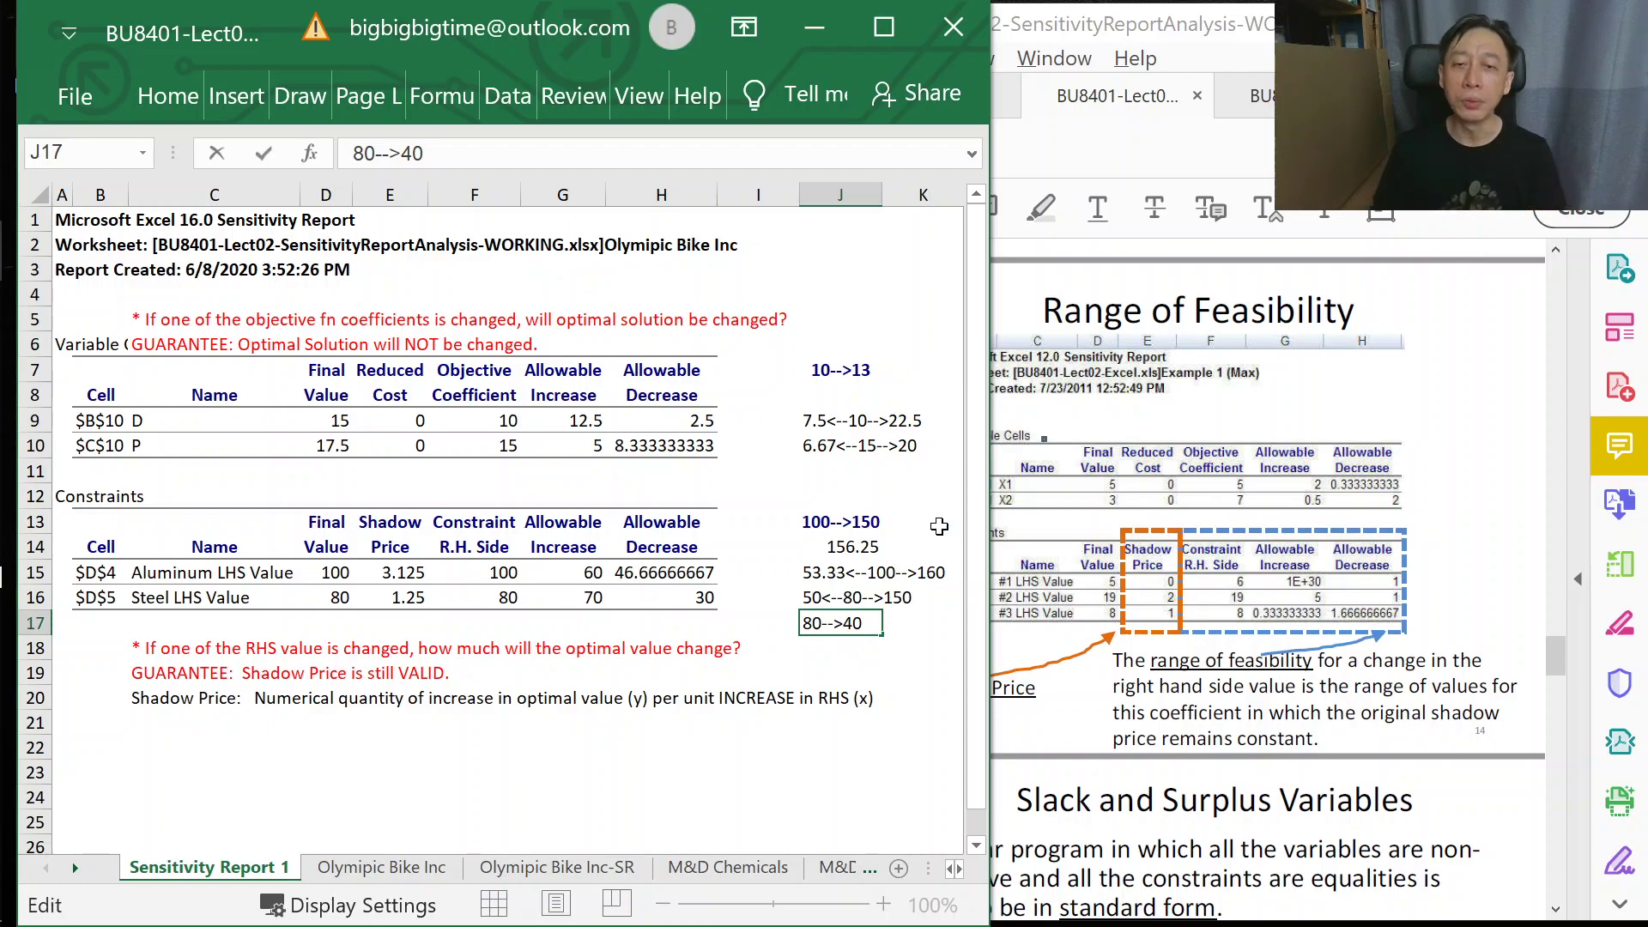
{"action": "key", "text": "BackSpace"}
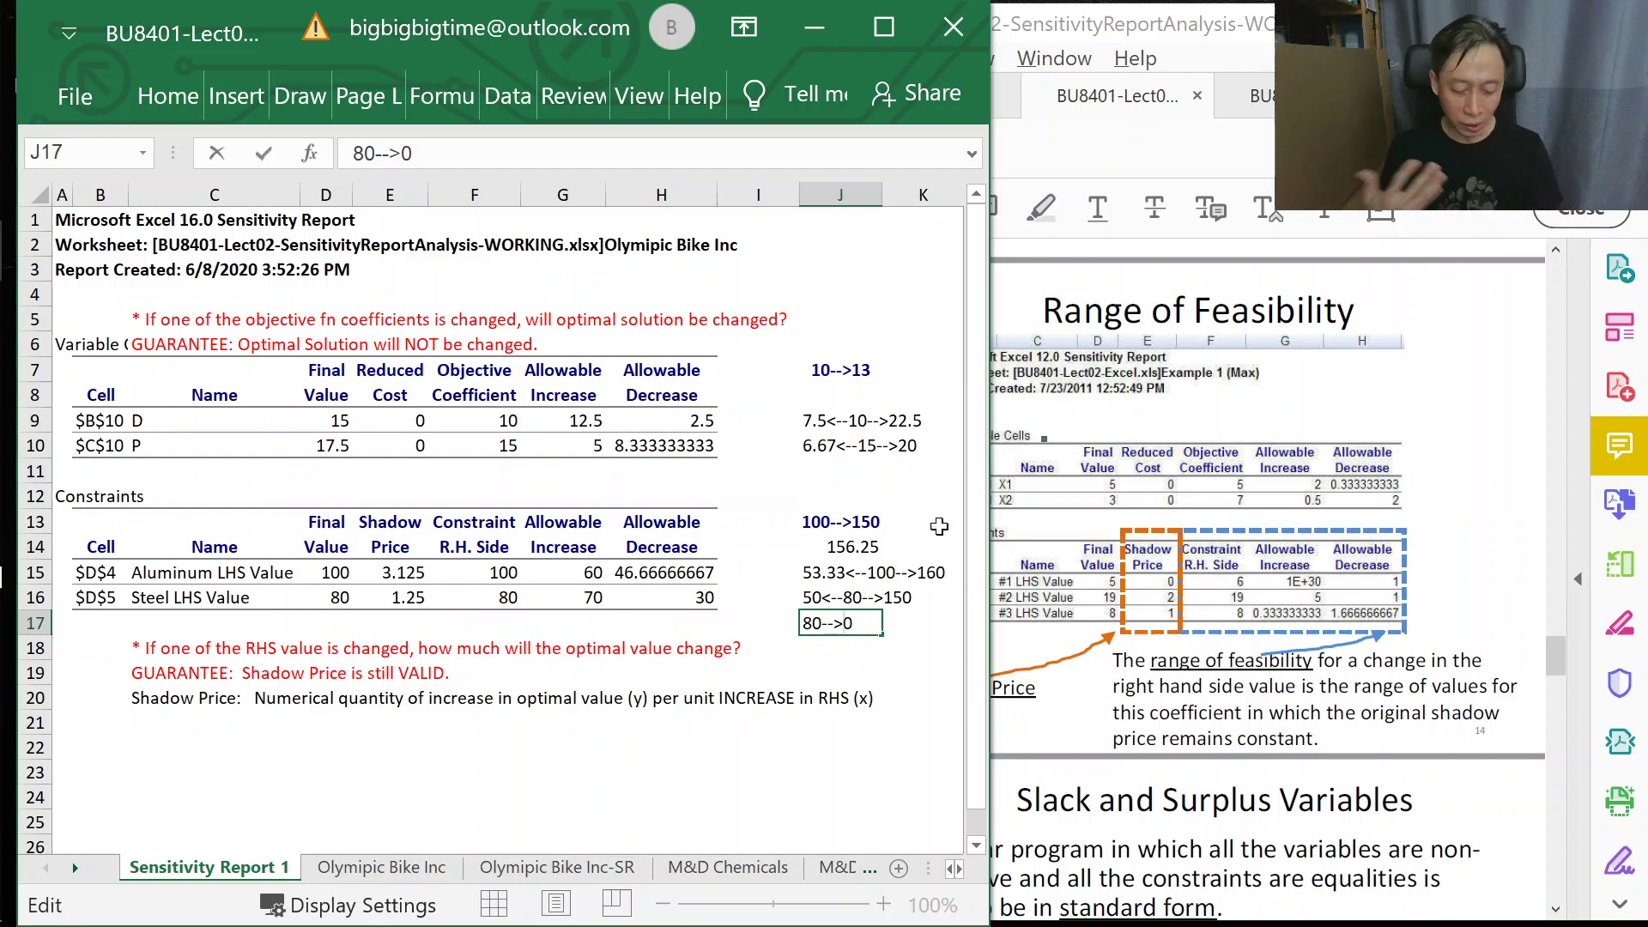
{"action": "type", "text": "55"}
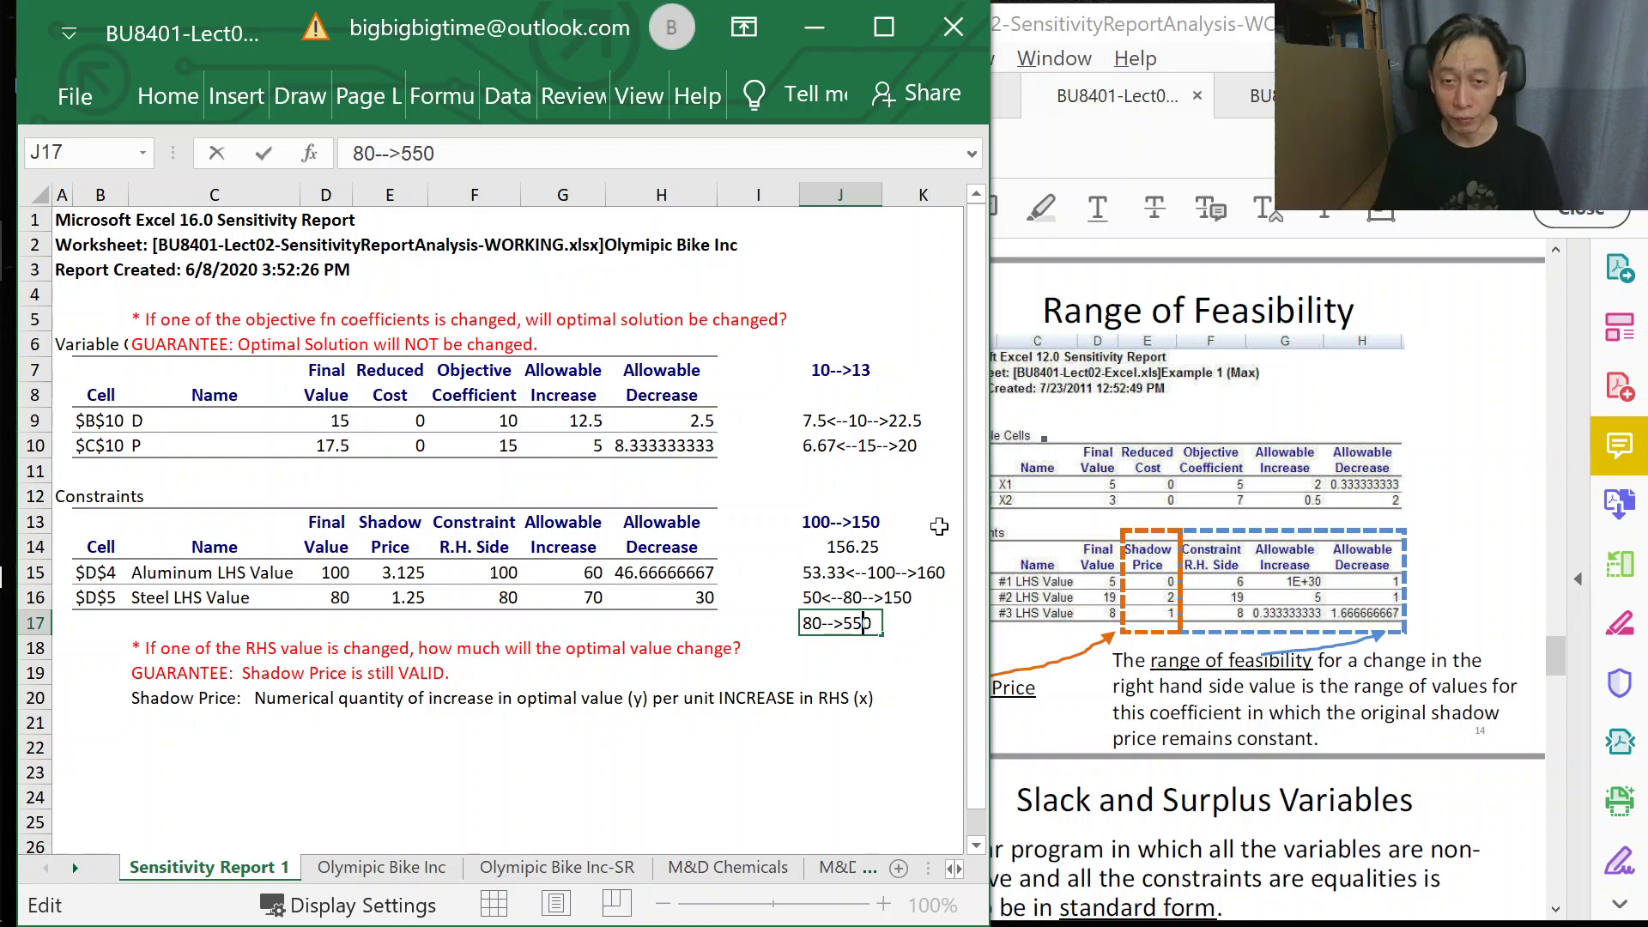
{"action": "key", "text": "BackSpace"}
{"action": "type", "text": "1"}
{"action": "key", "text": "Delete"}
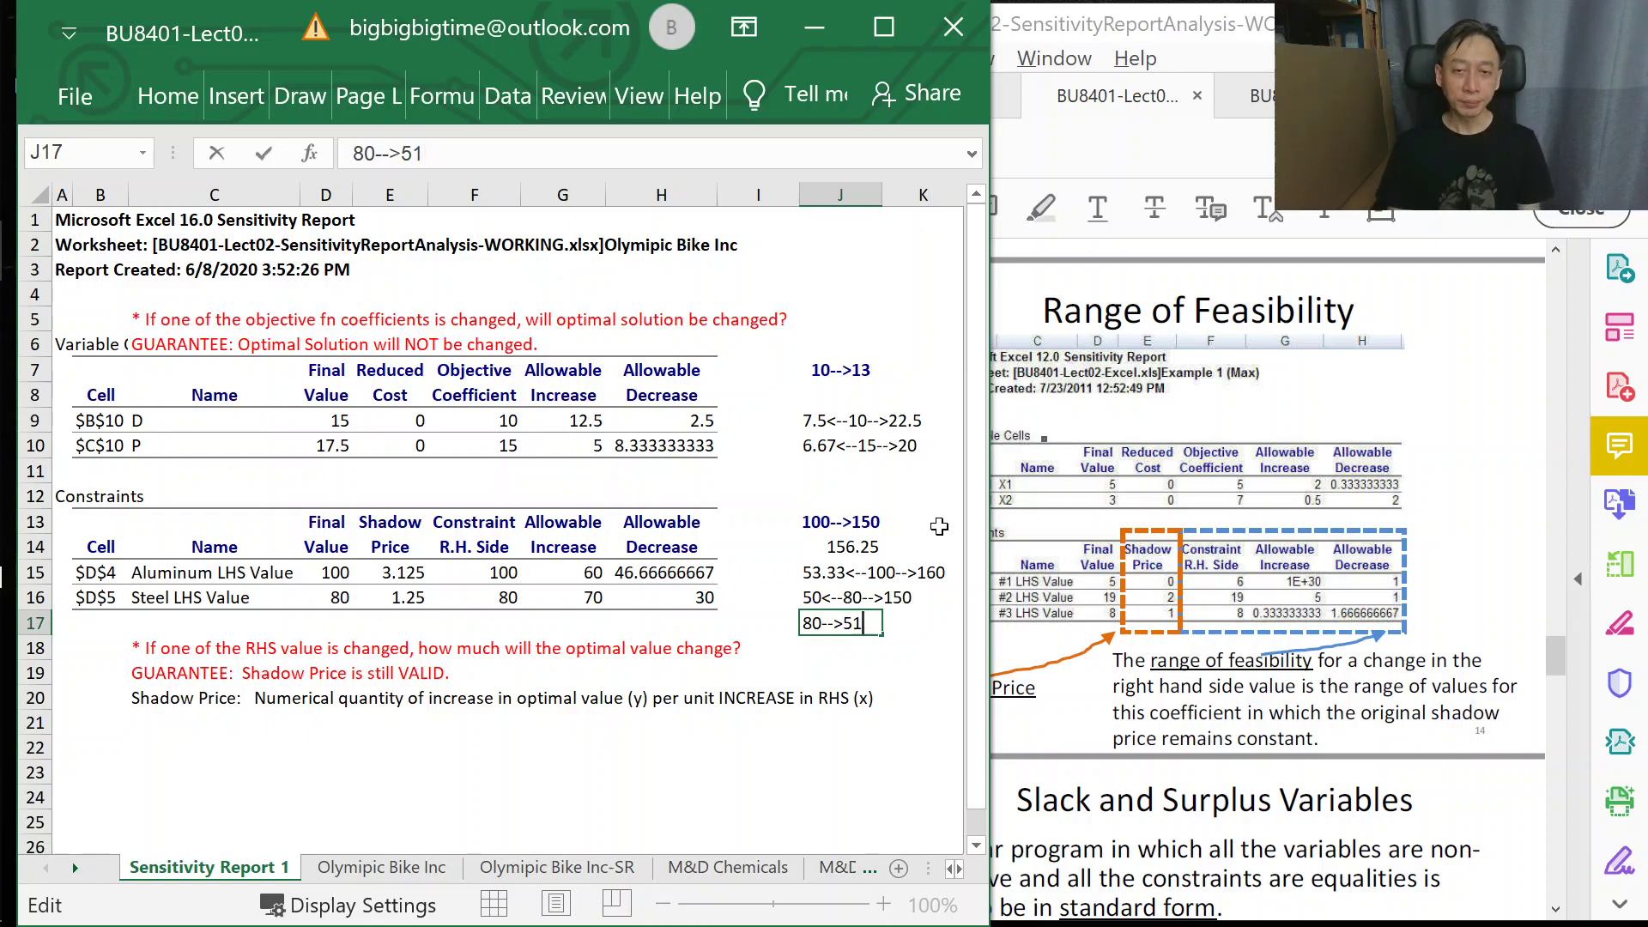
{"action": "key", "text": "Return"}
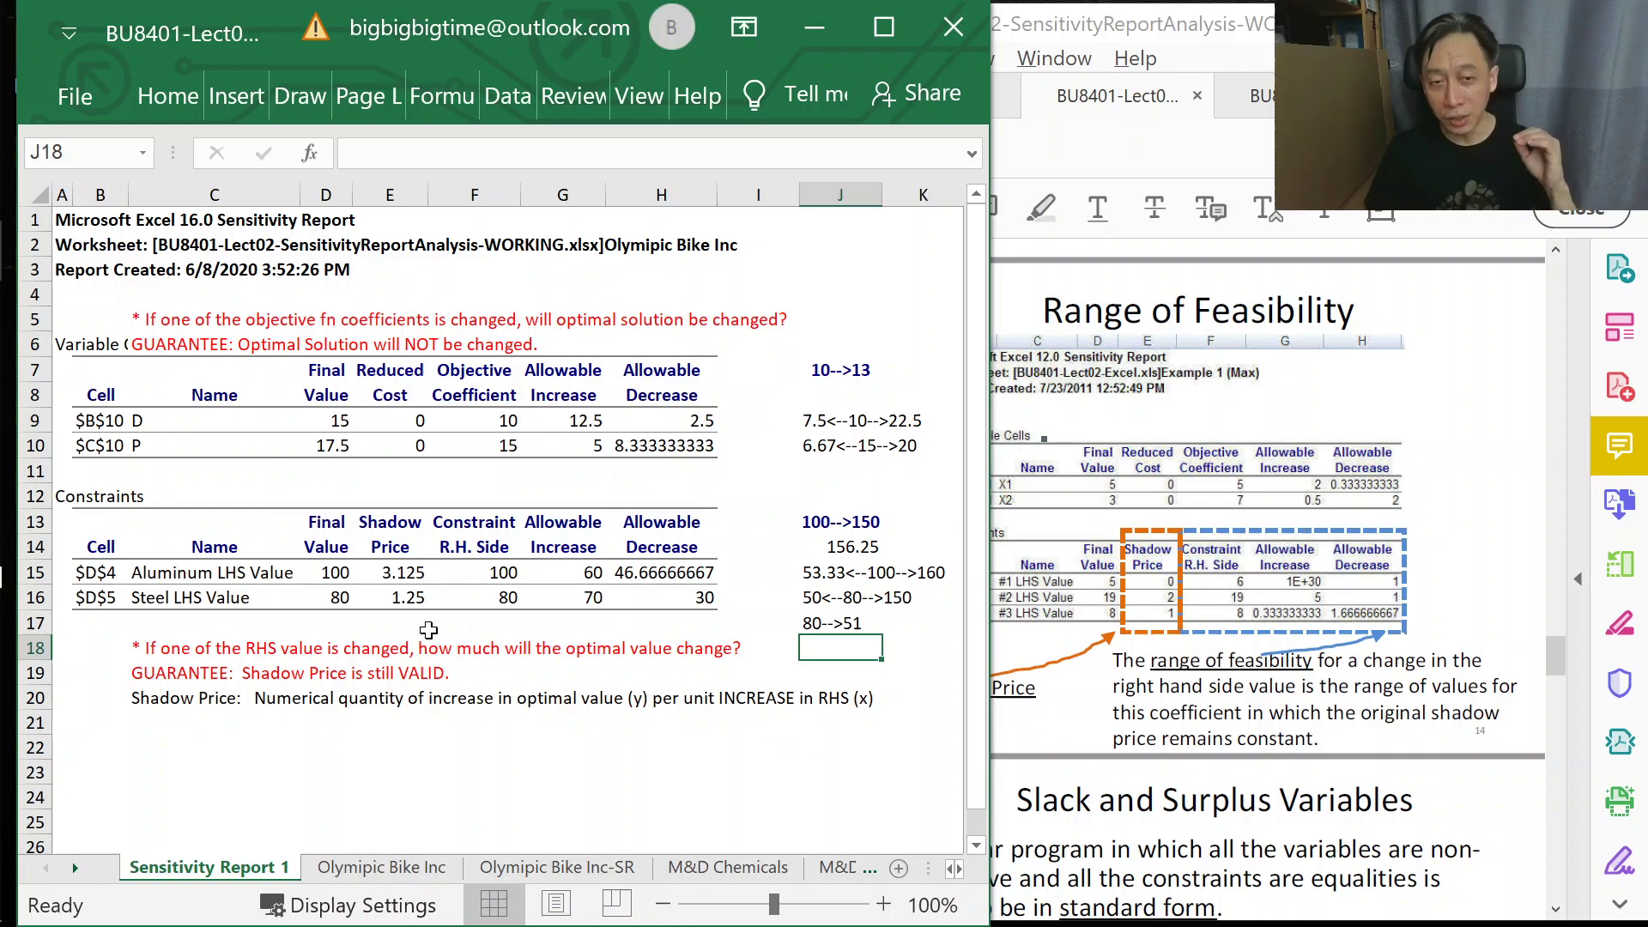
{"action": "left_click", "coordinate": [386, 703]}
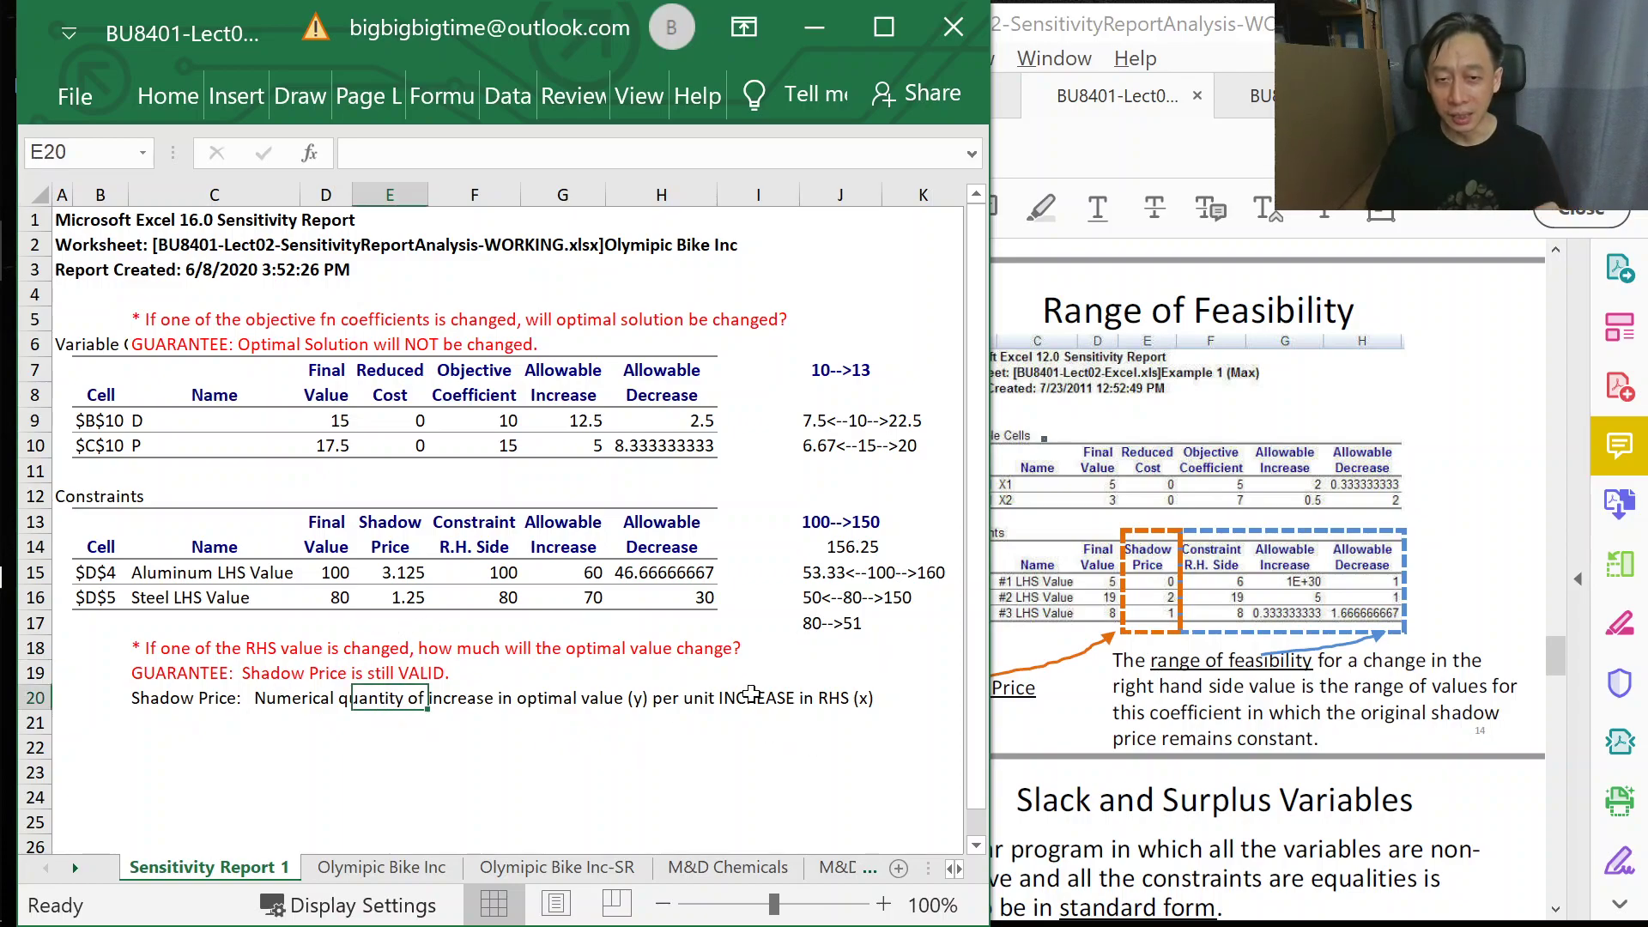
{"action": "left_click", "coordinate": [400, 599]}
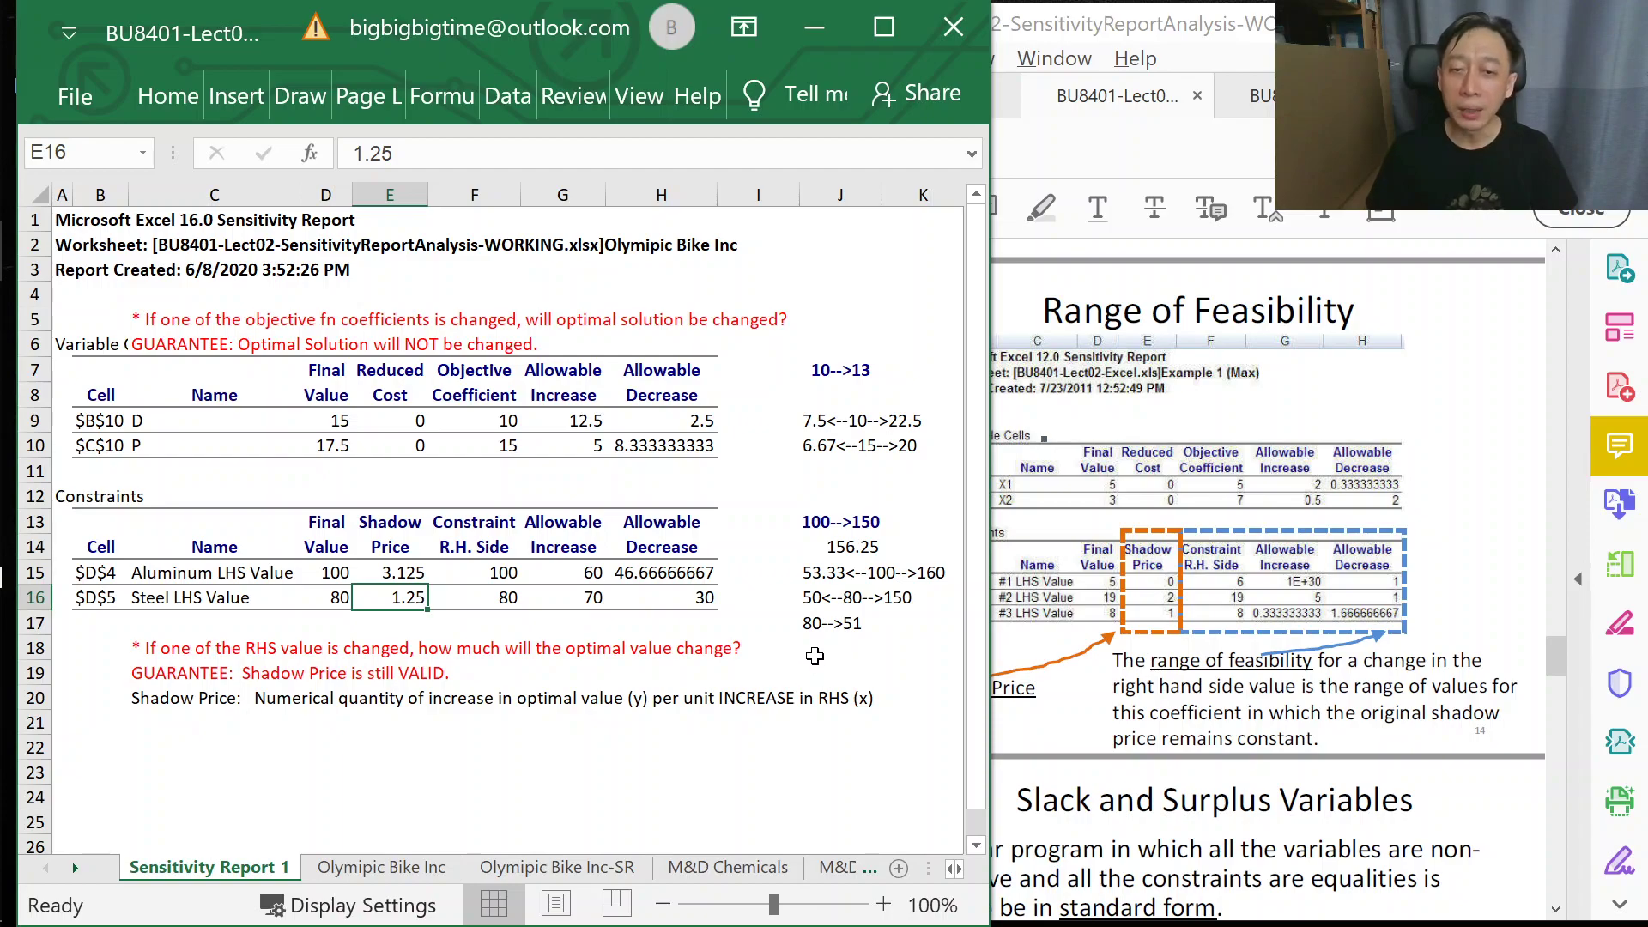
- Enter =80-51 in J19 to get the 29-unit steel reduction
{"action": "left_click", "coordinate": [818, 673]}
{"action": "type", "text": "=80"}
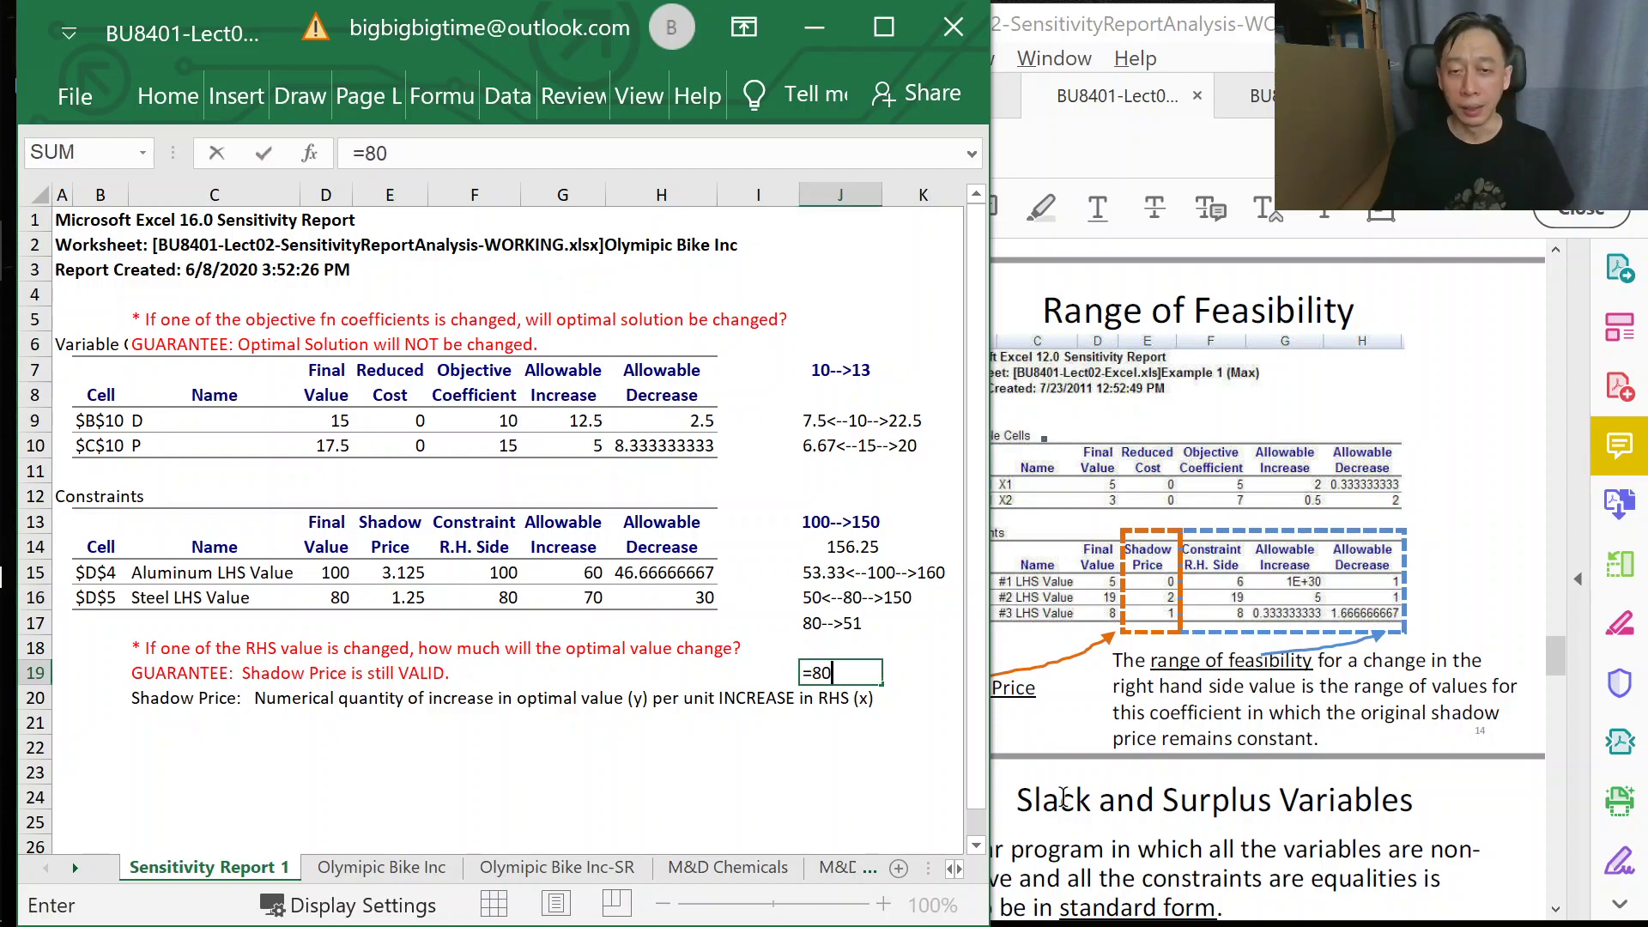
{"action": "type", "text": "-51"}
{"action": "key", "text": "Return"}
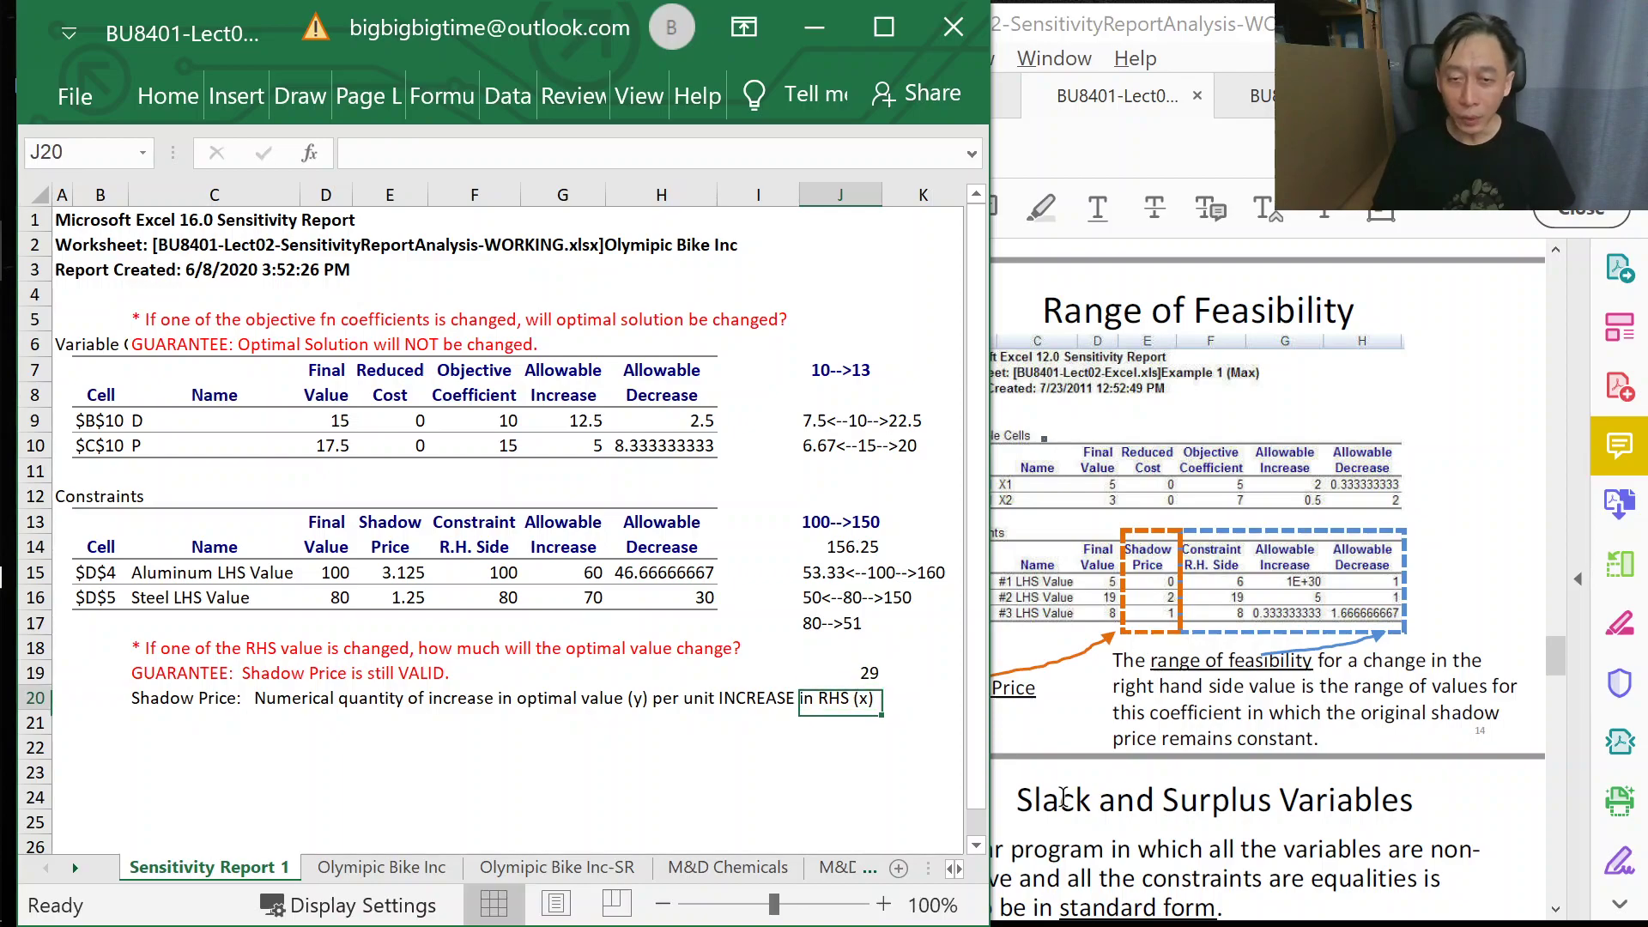
{"action": "key", "text": "Up"}
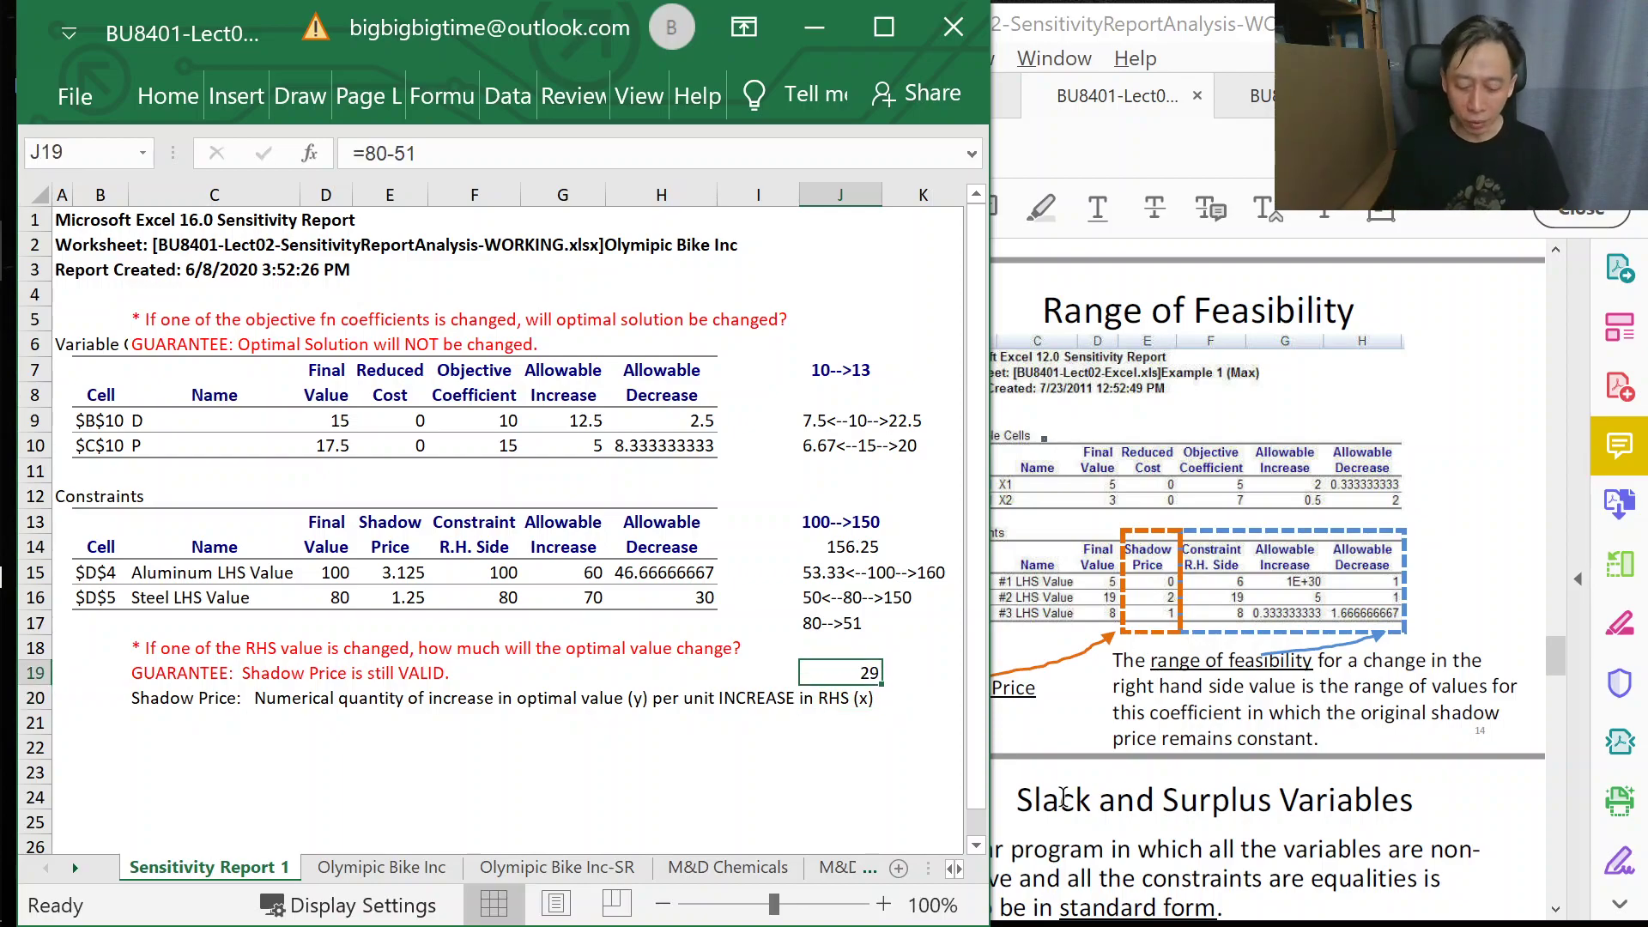
- Rewrite J19 as =-29*E16, predicting a -36.25 objective change
{"action": "type", "text": "=29"}
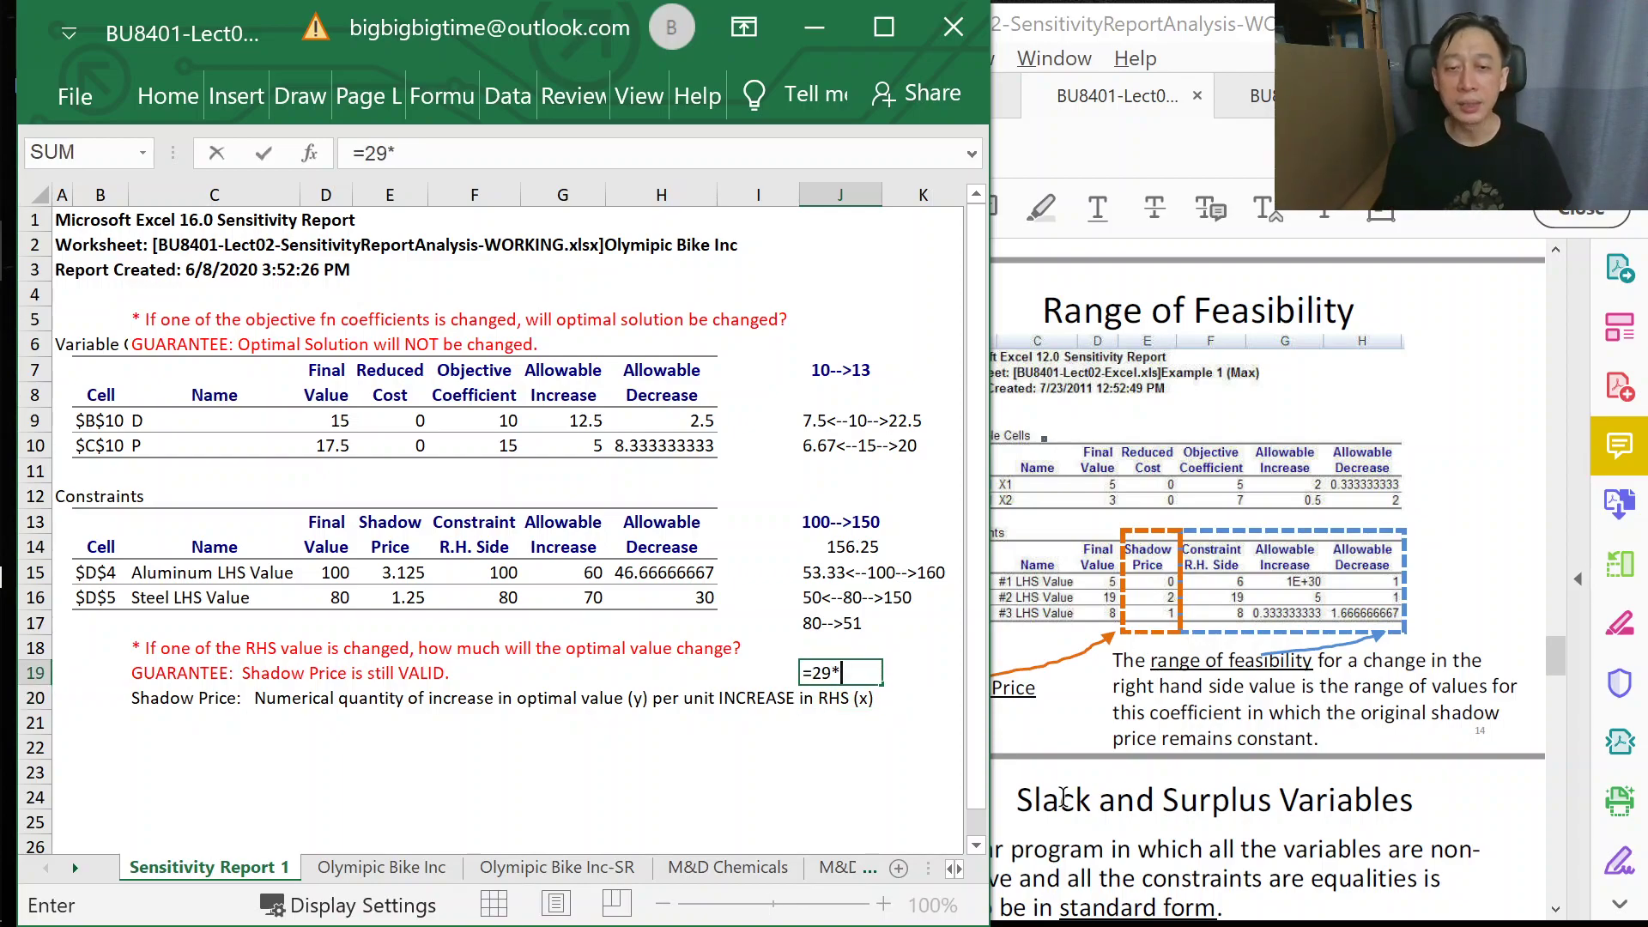
{"action": "type", "text": "*"}
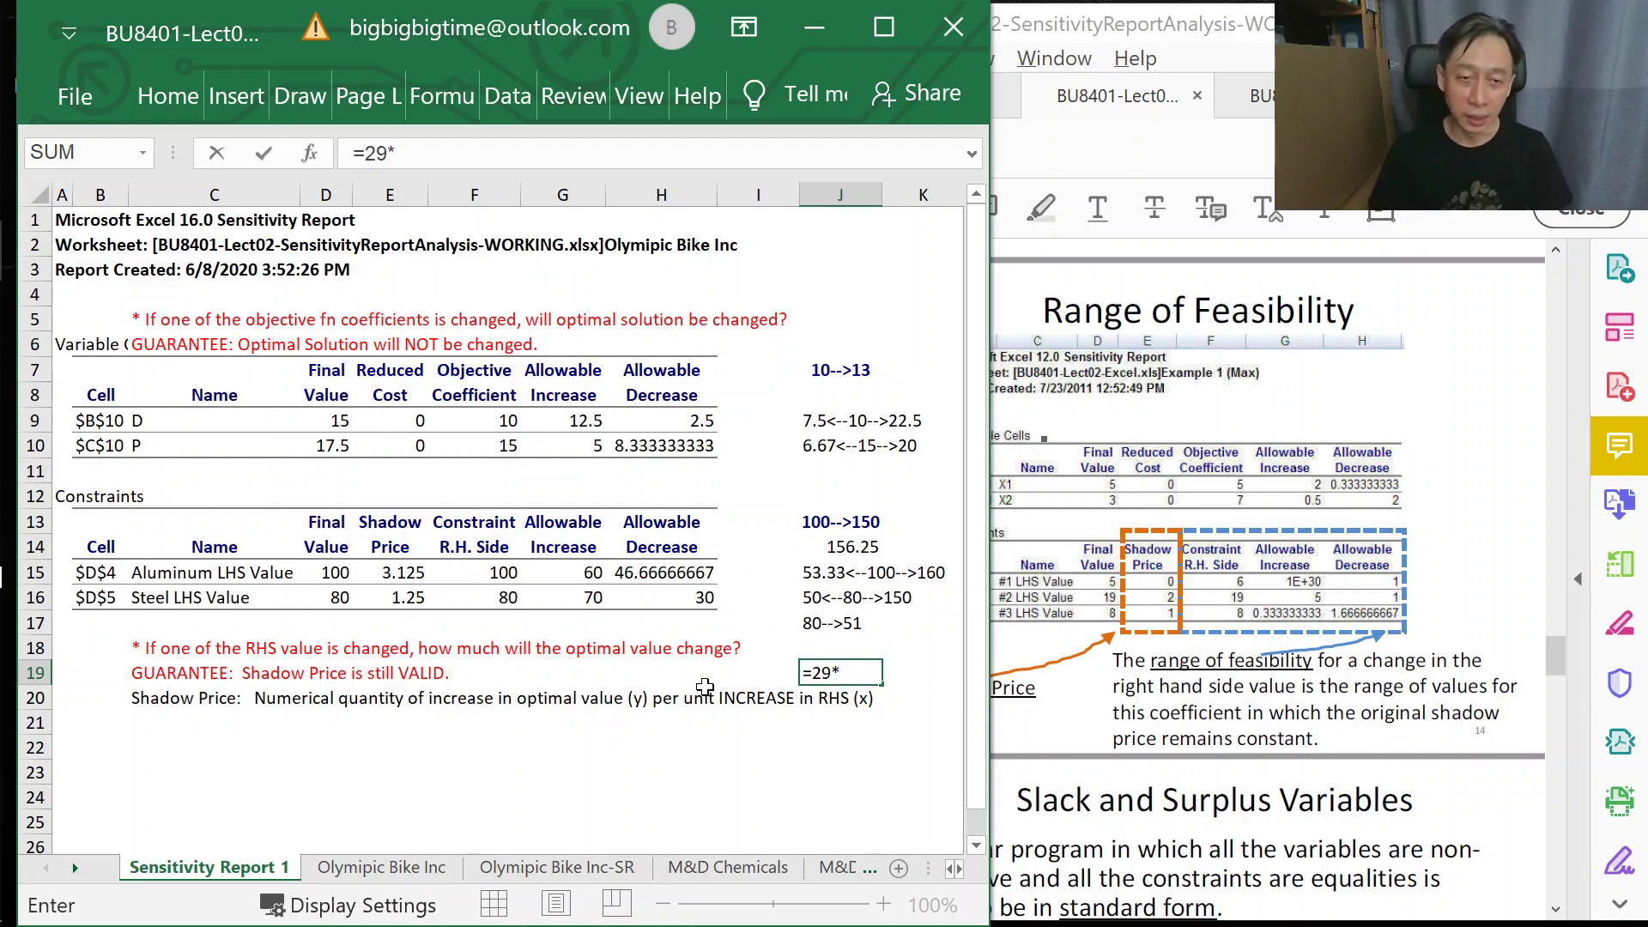
{"action": "left_click", "coordinate": [384, 598]}
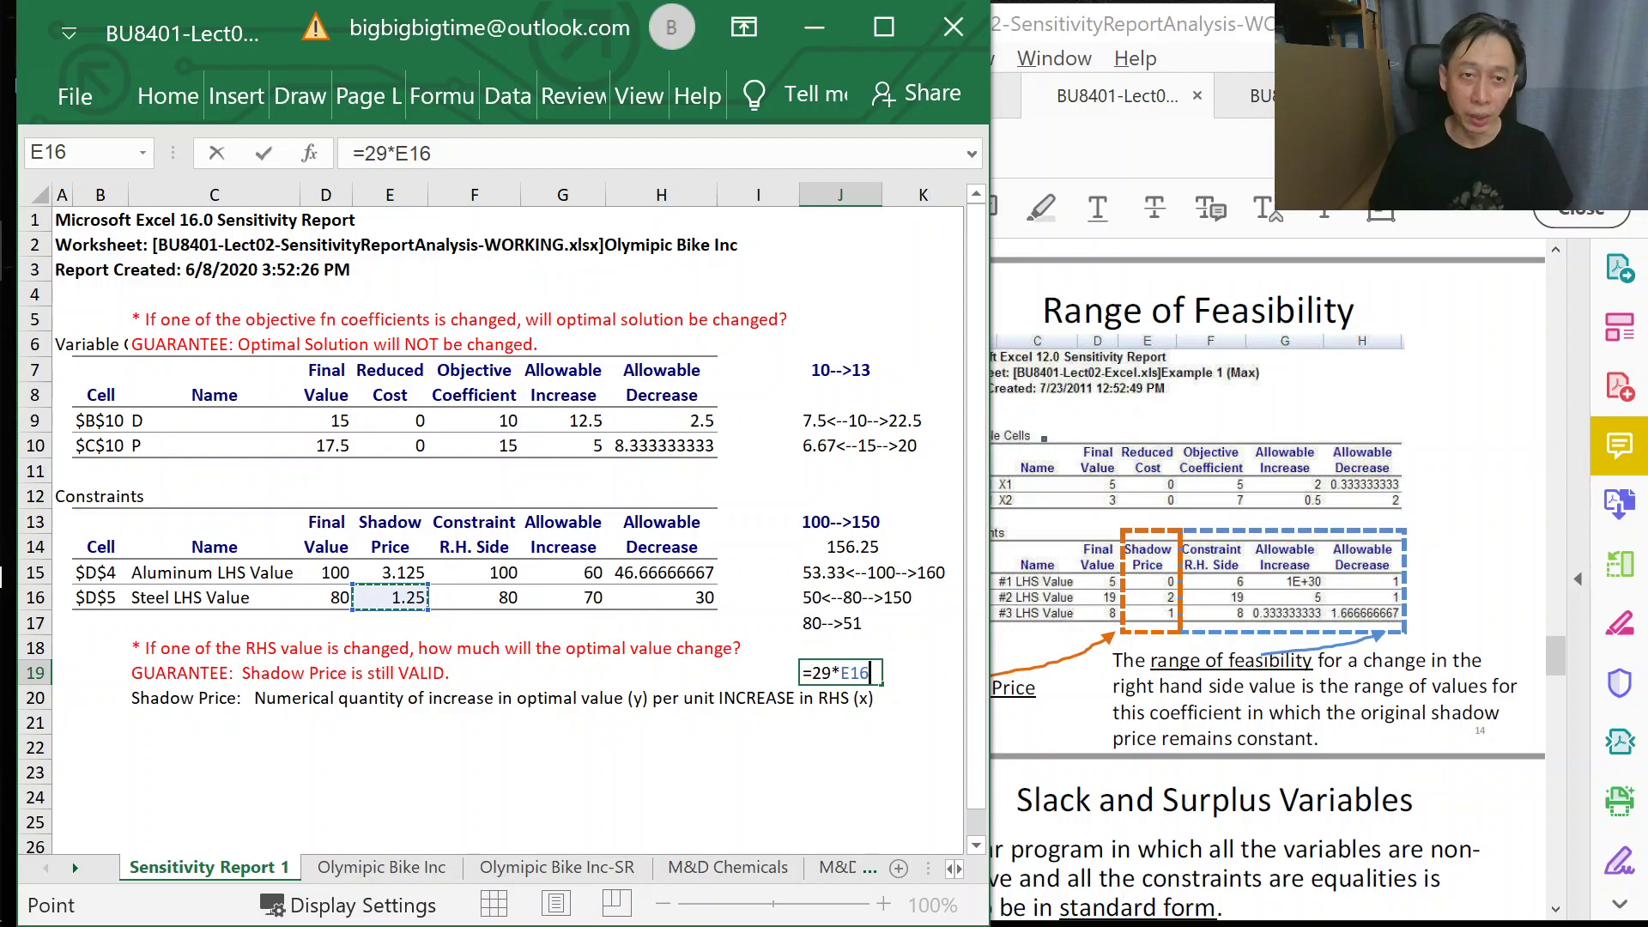
{"action": "left_click", "coordinate": [367, 153]}
{"action": "type", "text": "-"}
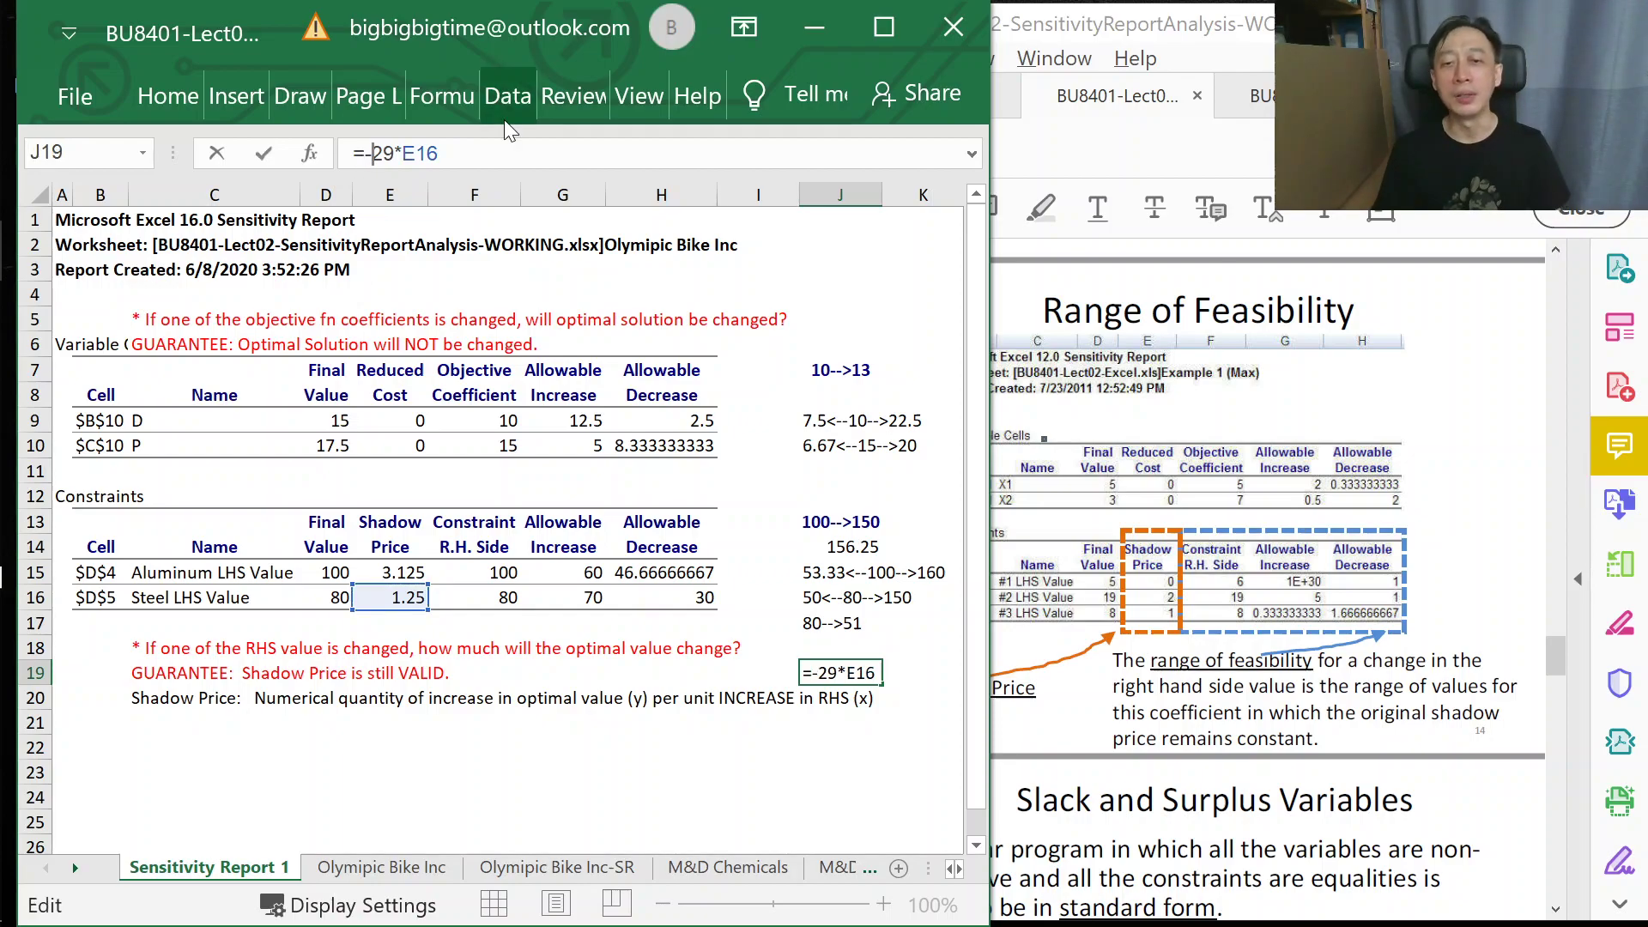
{"action": "key", "text": "Return"}
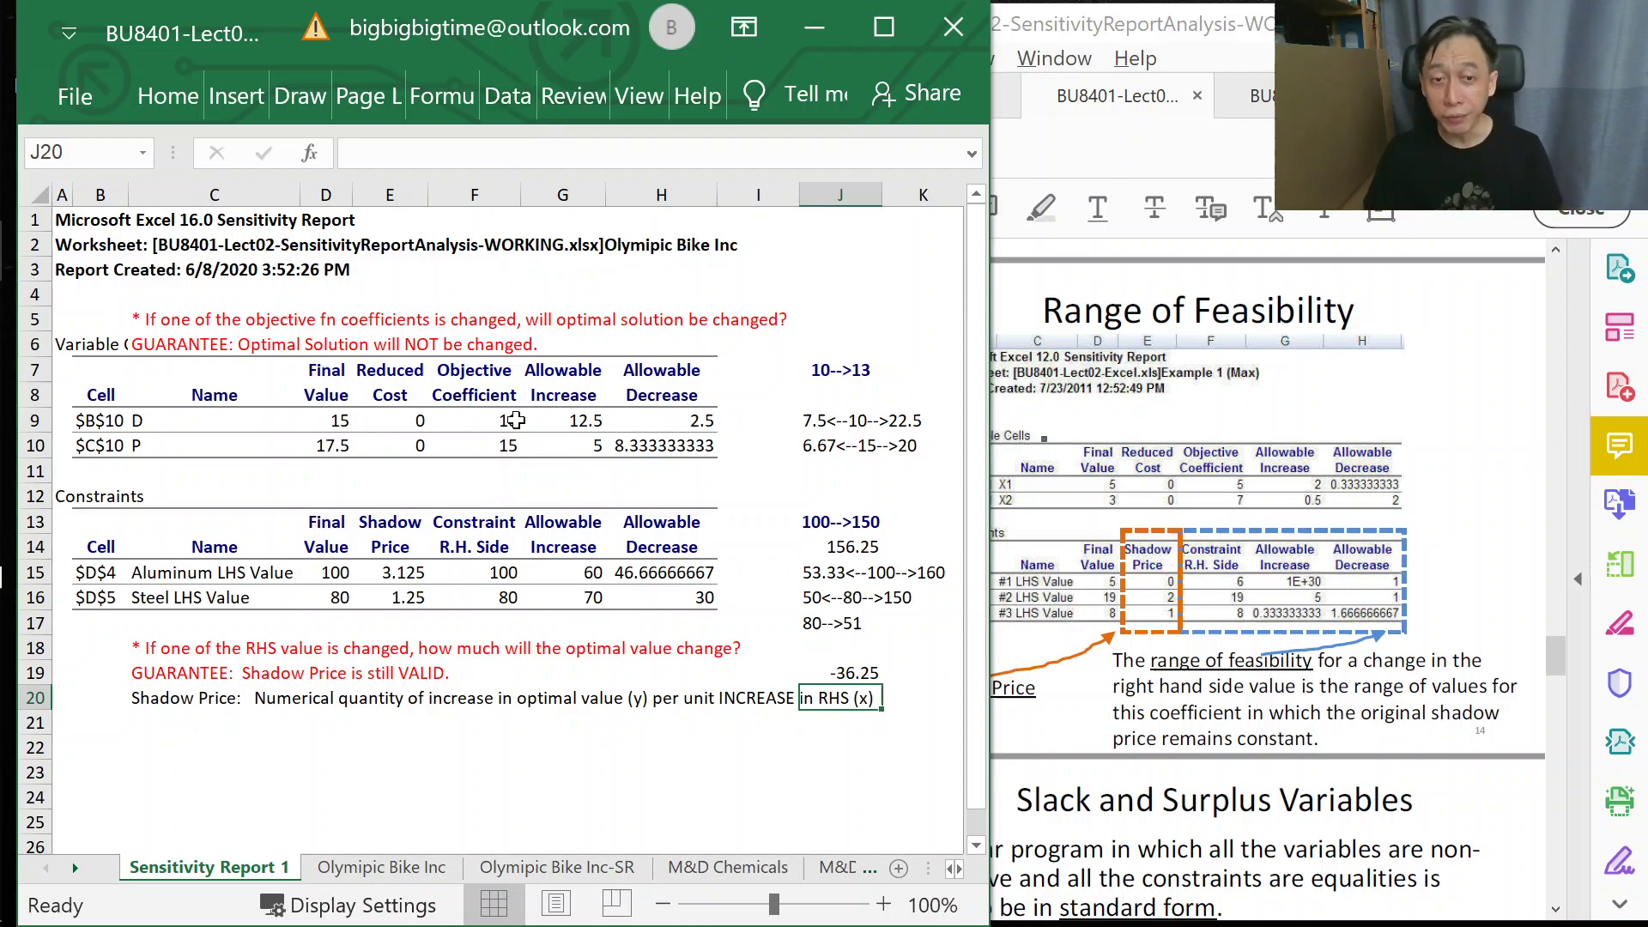
{"action": "left_click", "coordinate": [490, 599]}
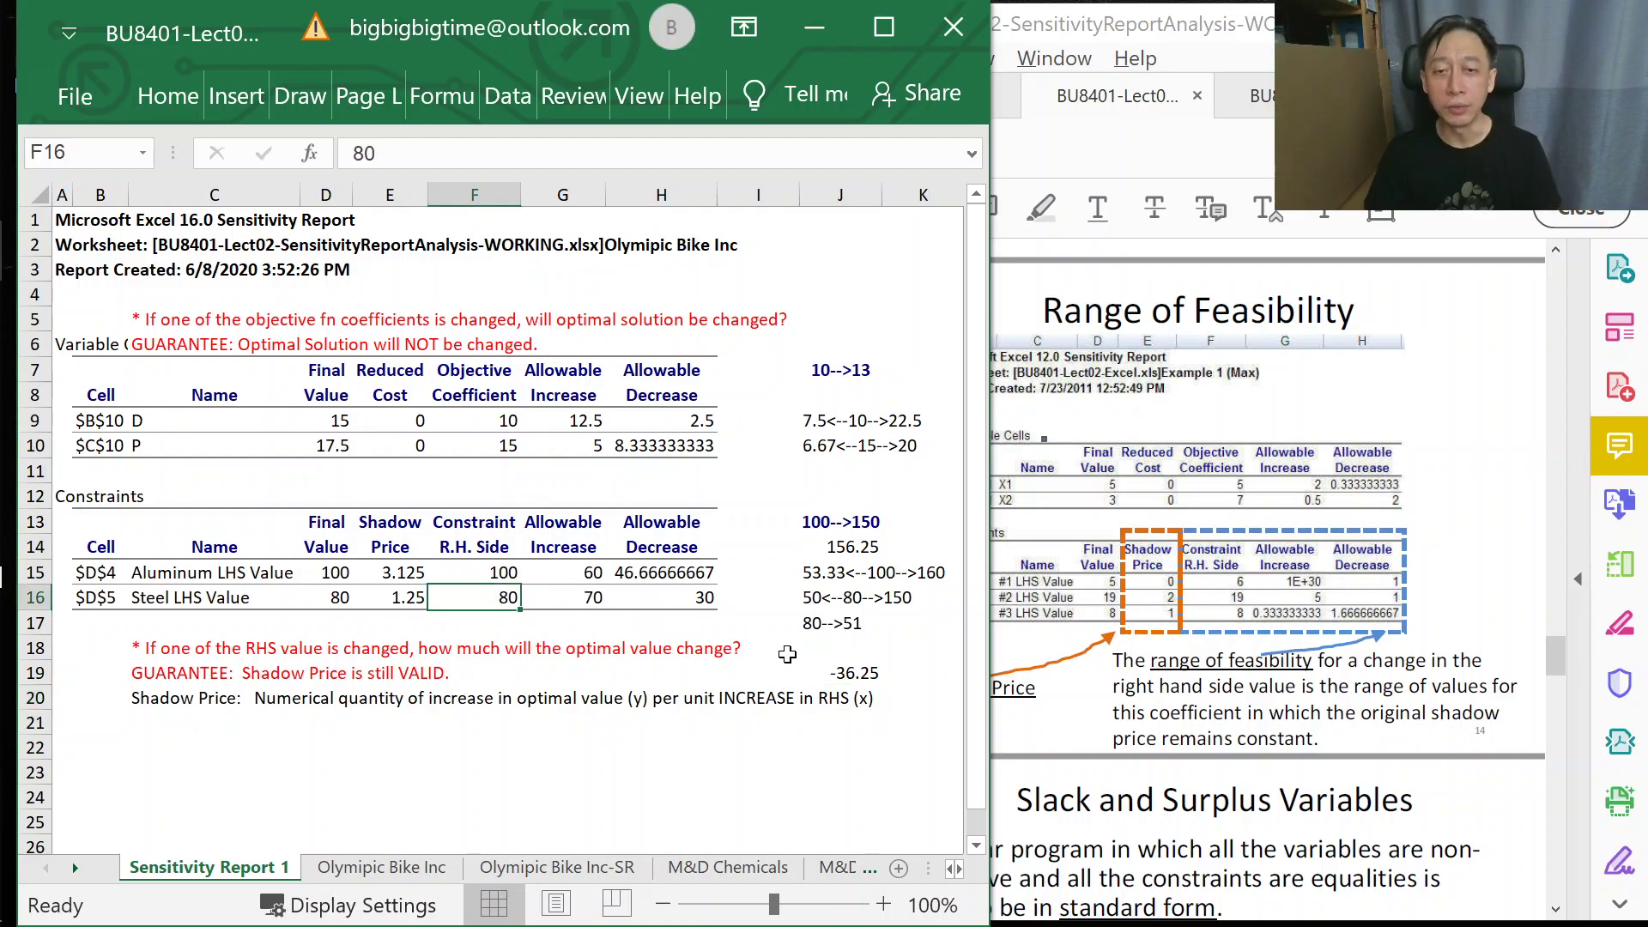
{"action": "left_click", "coordinate": [848, 620]}
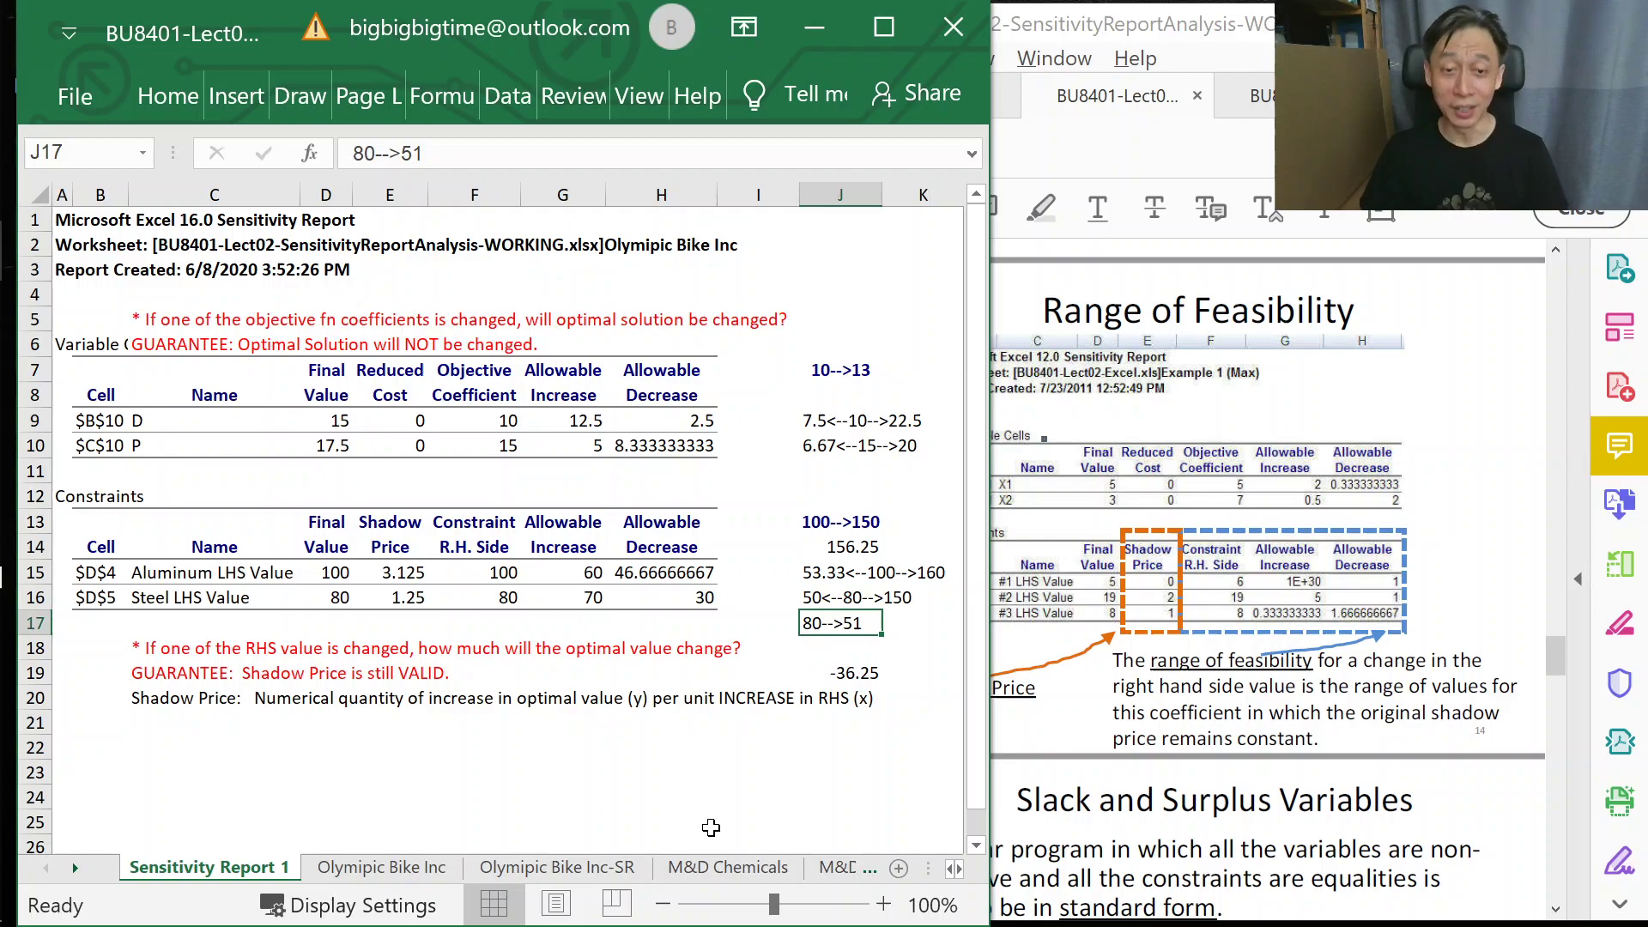
- On the Olympic Bike Inc sheet, reset aluminum to 100, clear D and P, and set steel to 51
{"action": "left_click", "coordinate": [389, 867]}
{"action": "left_click", "coordinate": [657, 307]}
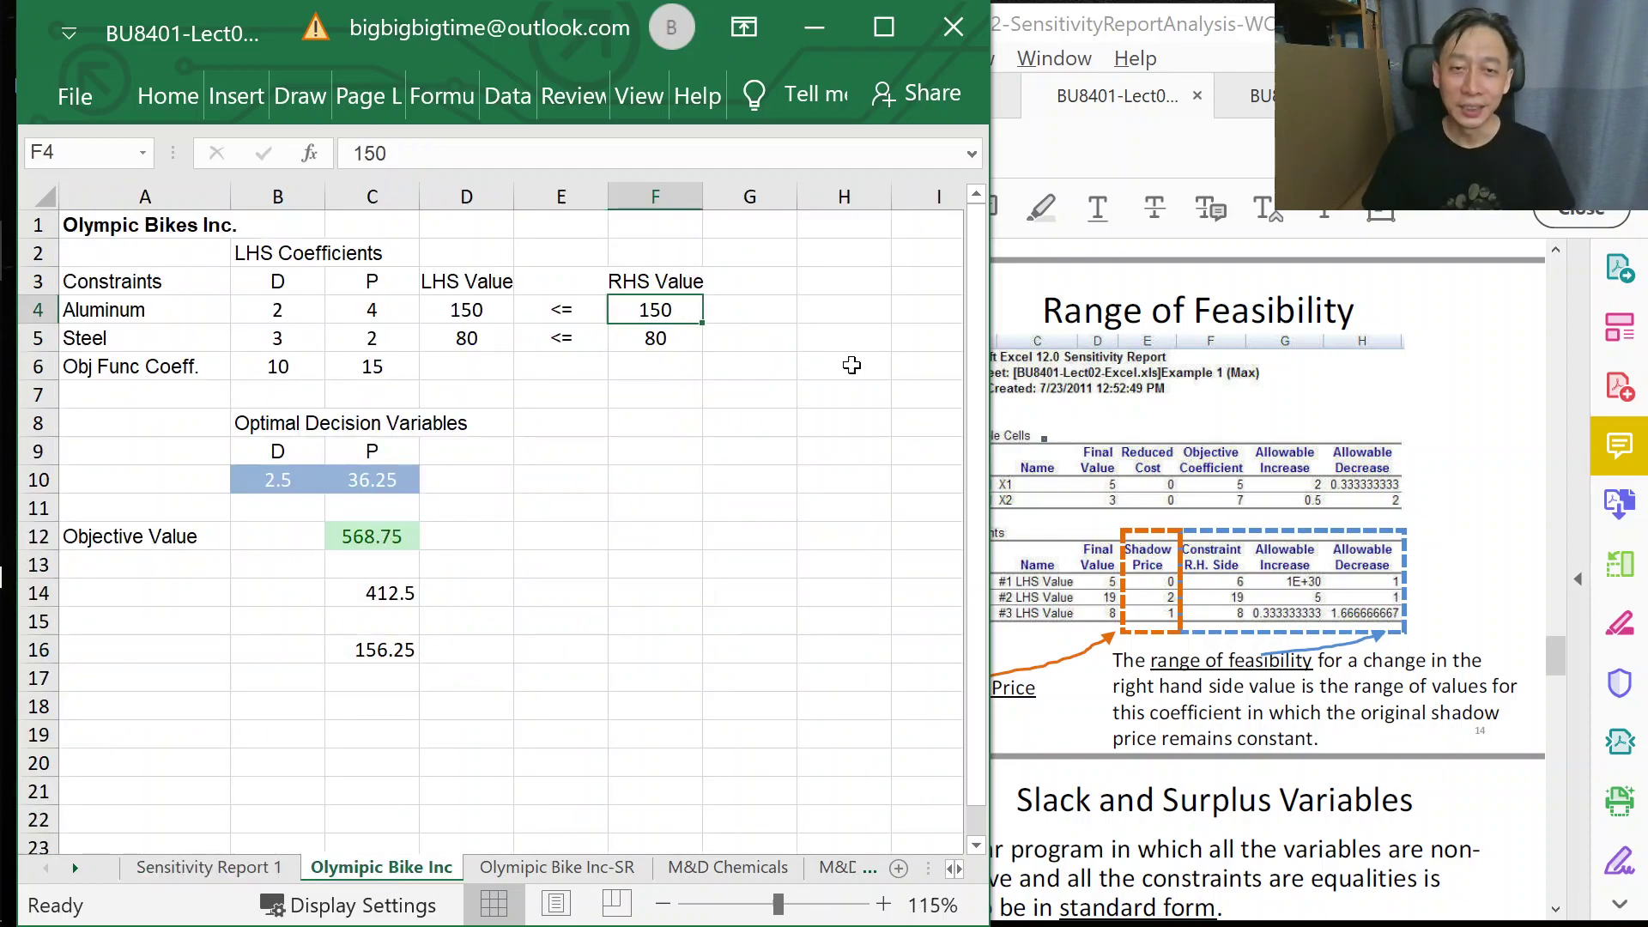
{"action": "type", "text": "100"}
{"action": "key", "text": "Return"}
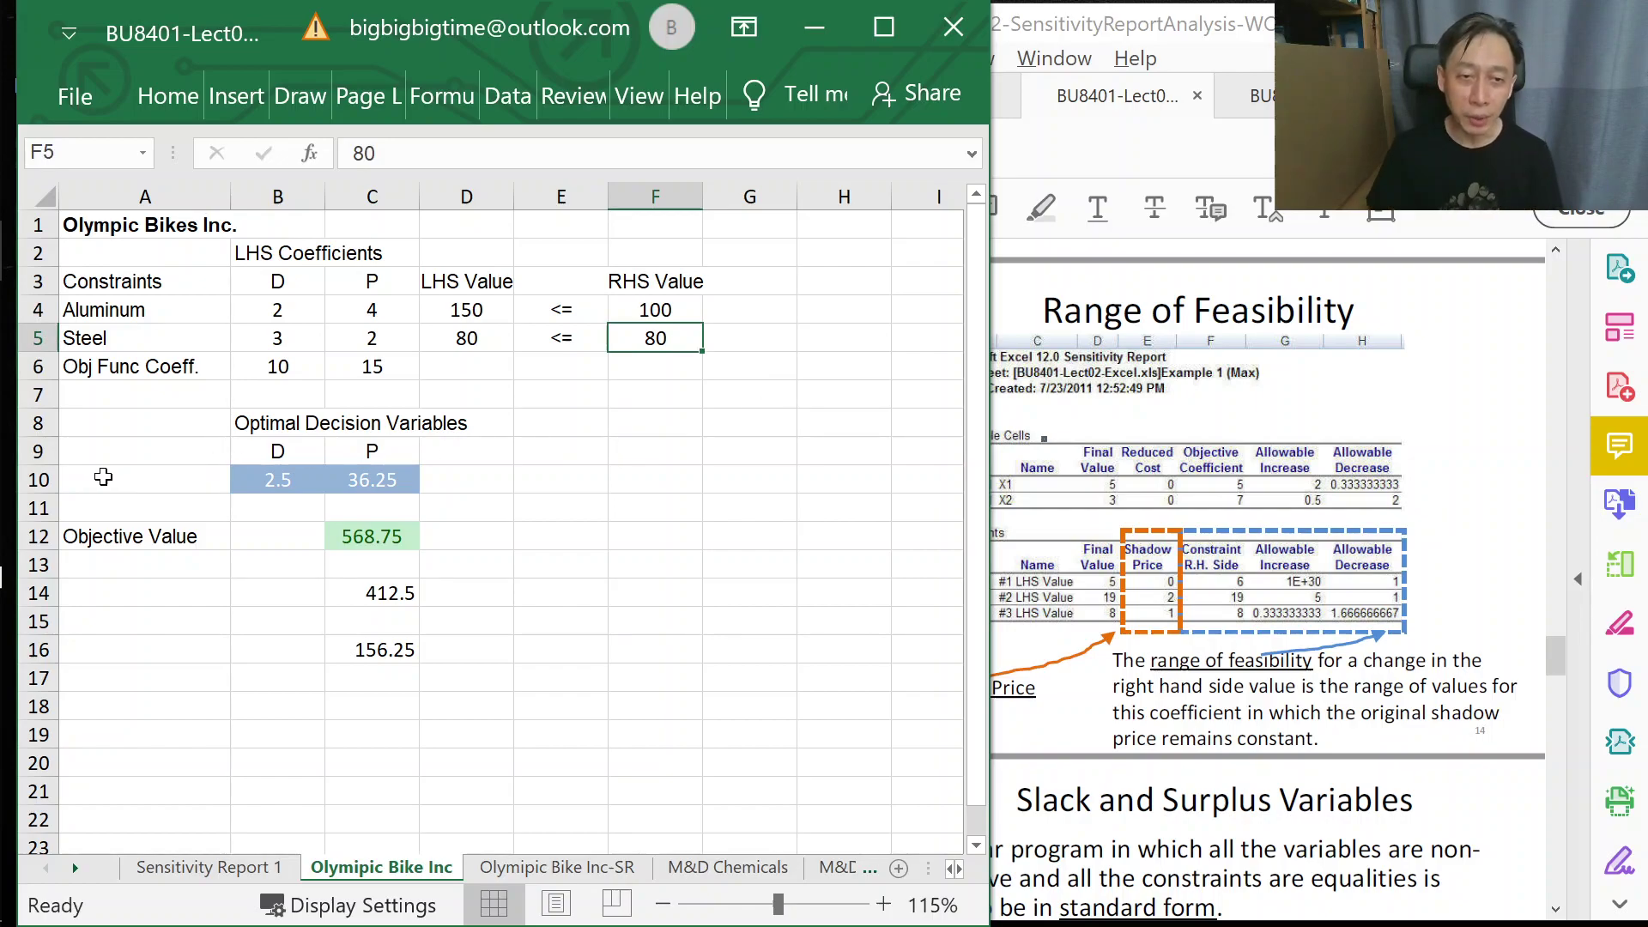
{"action": "left_click_drag", "start_coordinate": [276, 479], "coordinate": [392, 478]}
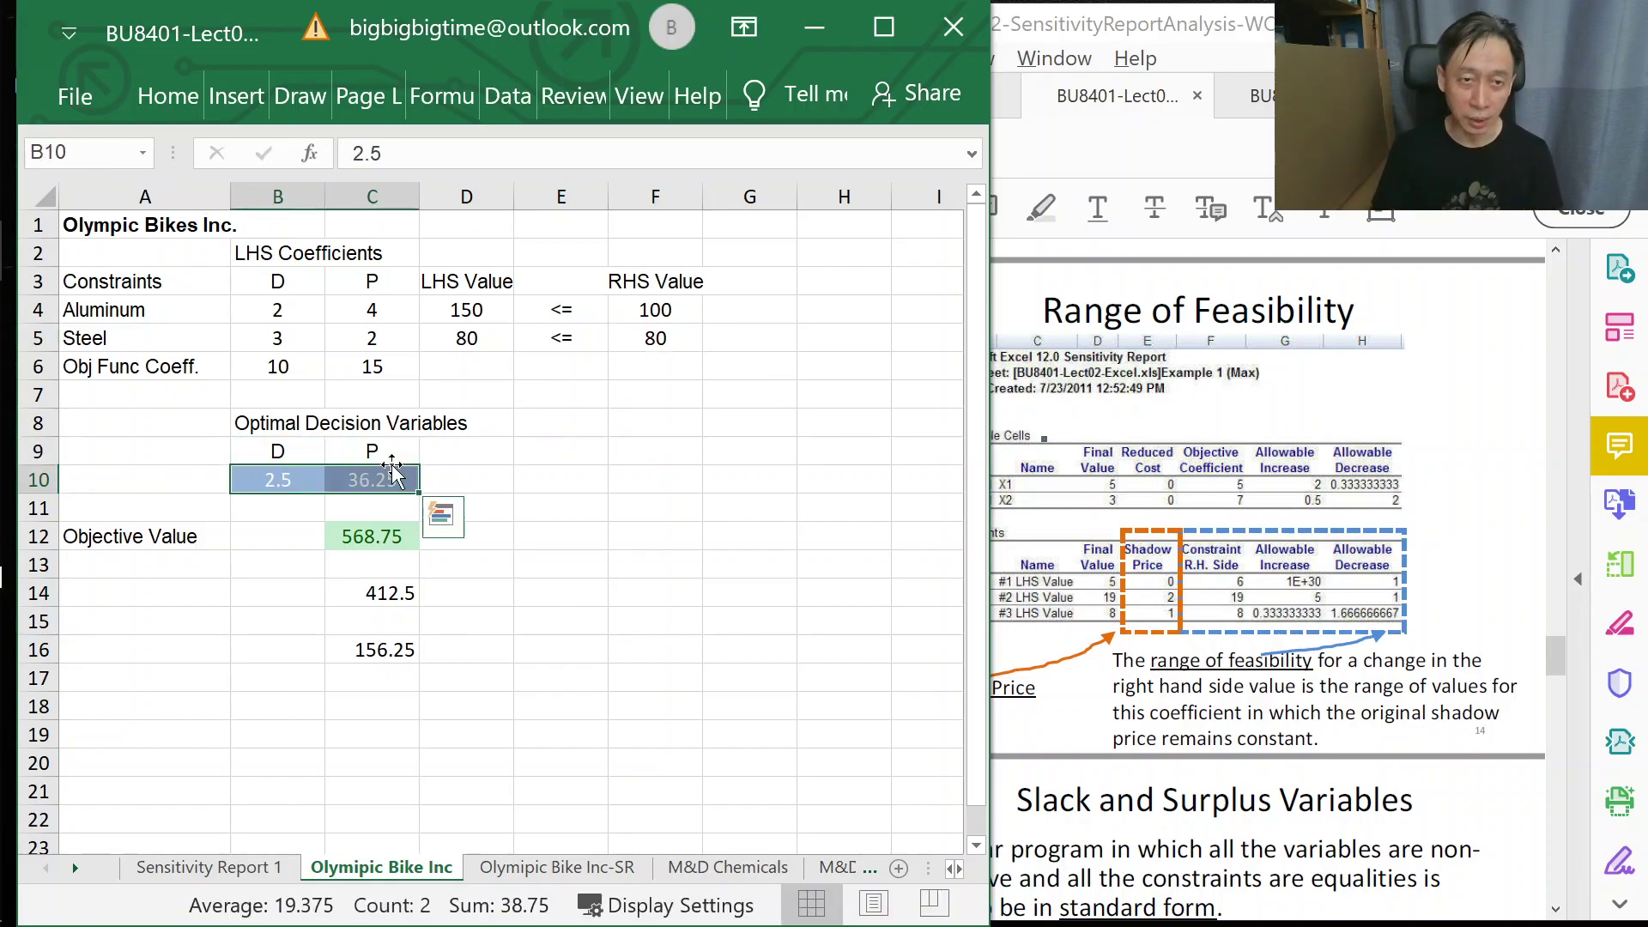
{"action": "key", "text": "Delete"}
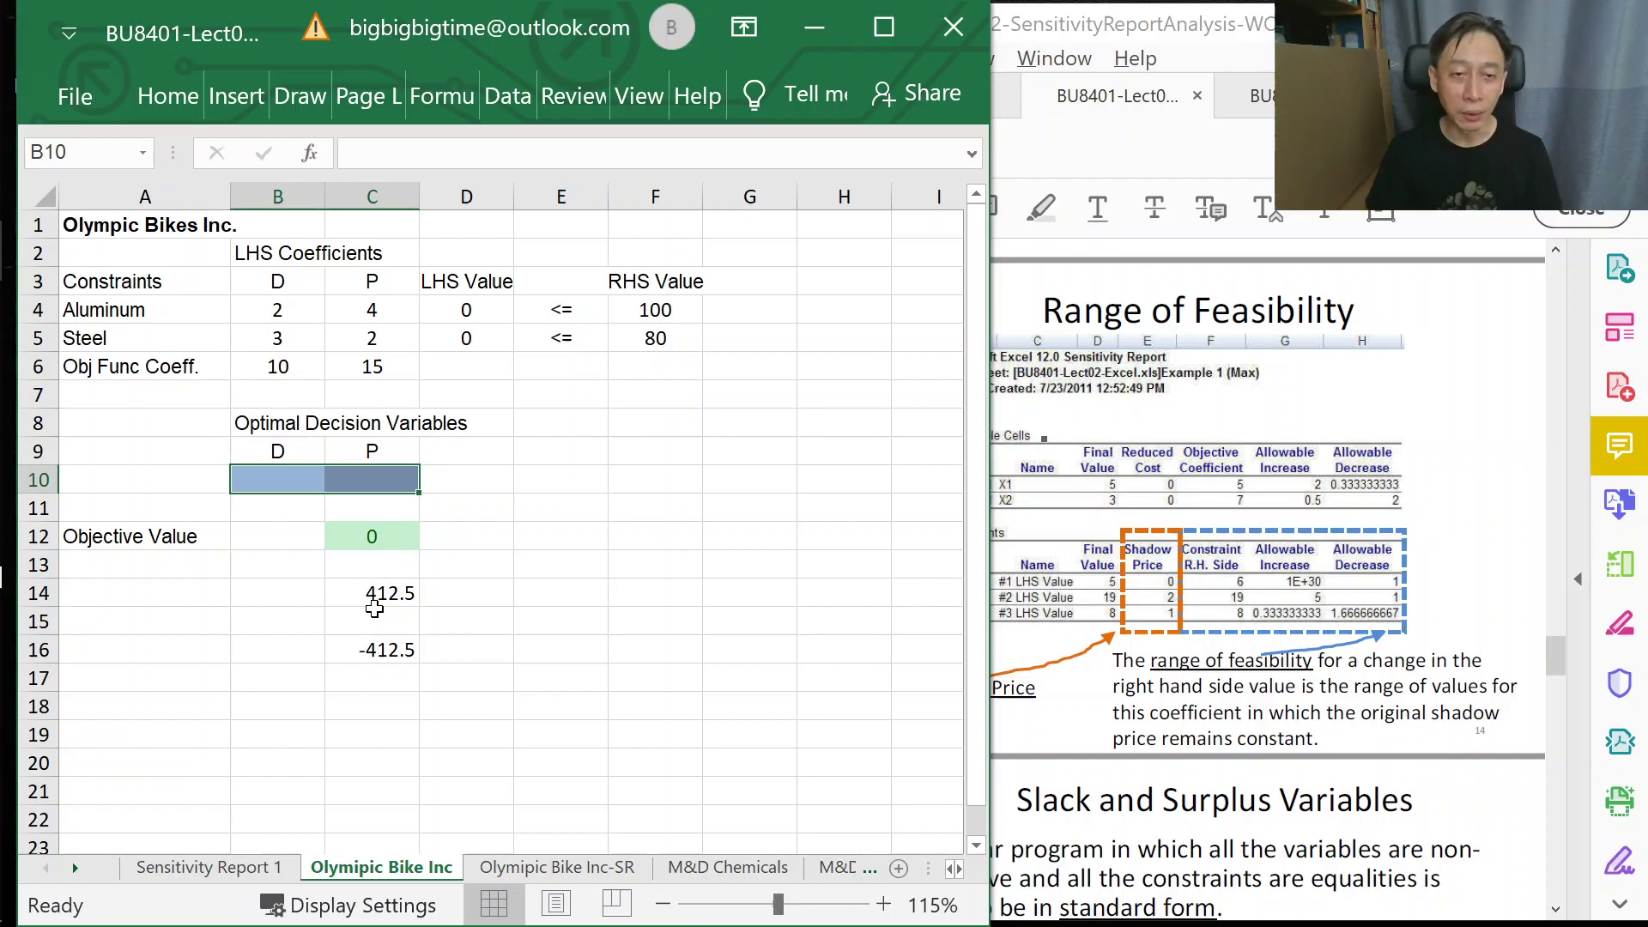
{"action": "left_click", "coordinate": [661, 338]}
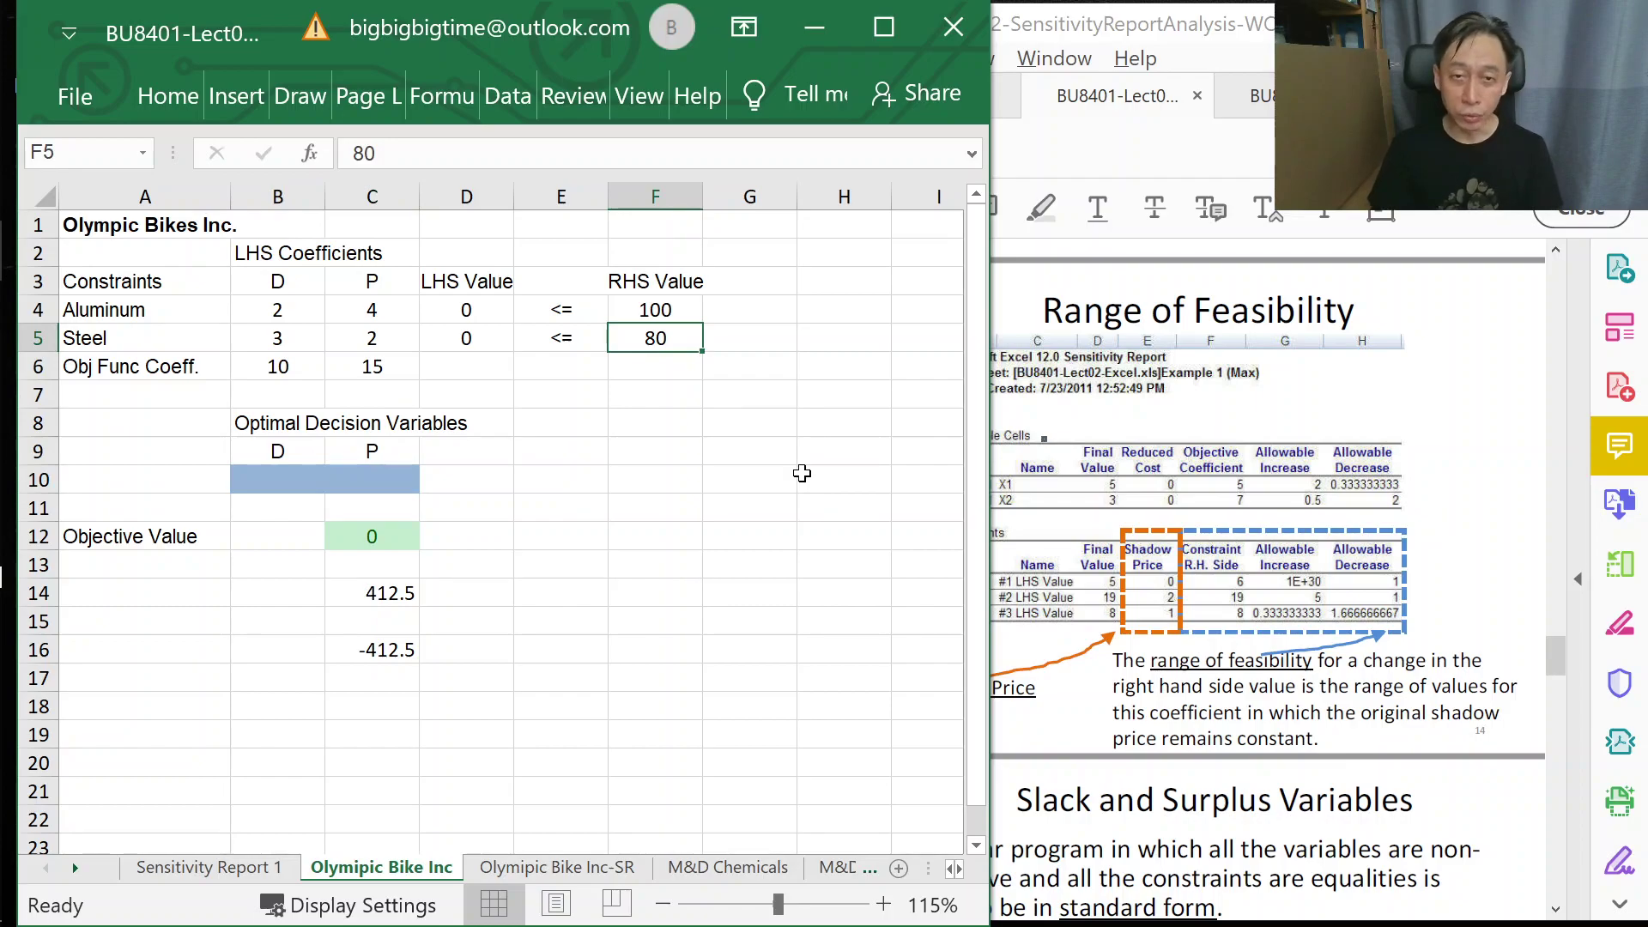
{"action": "type", "text": "51"}
{"action": "key", "text": "Return"}
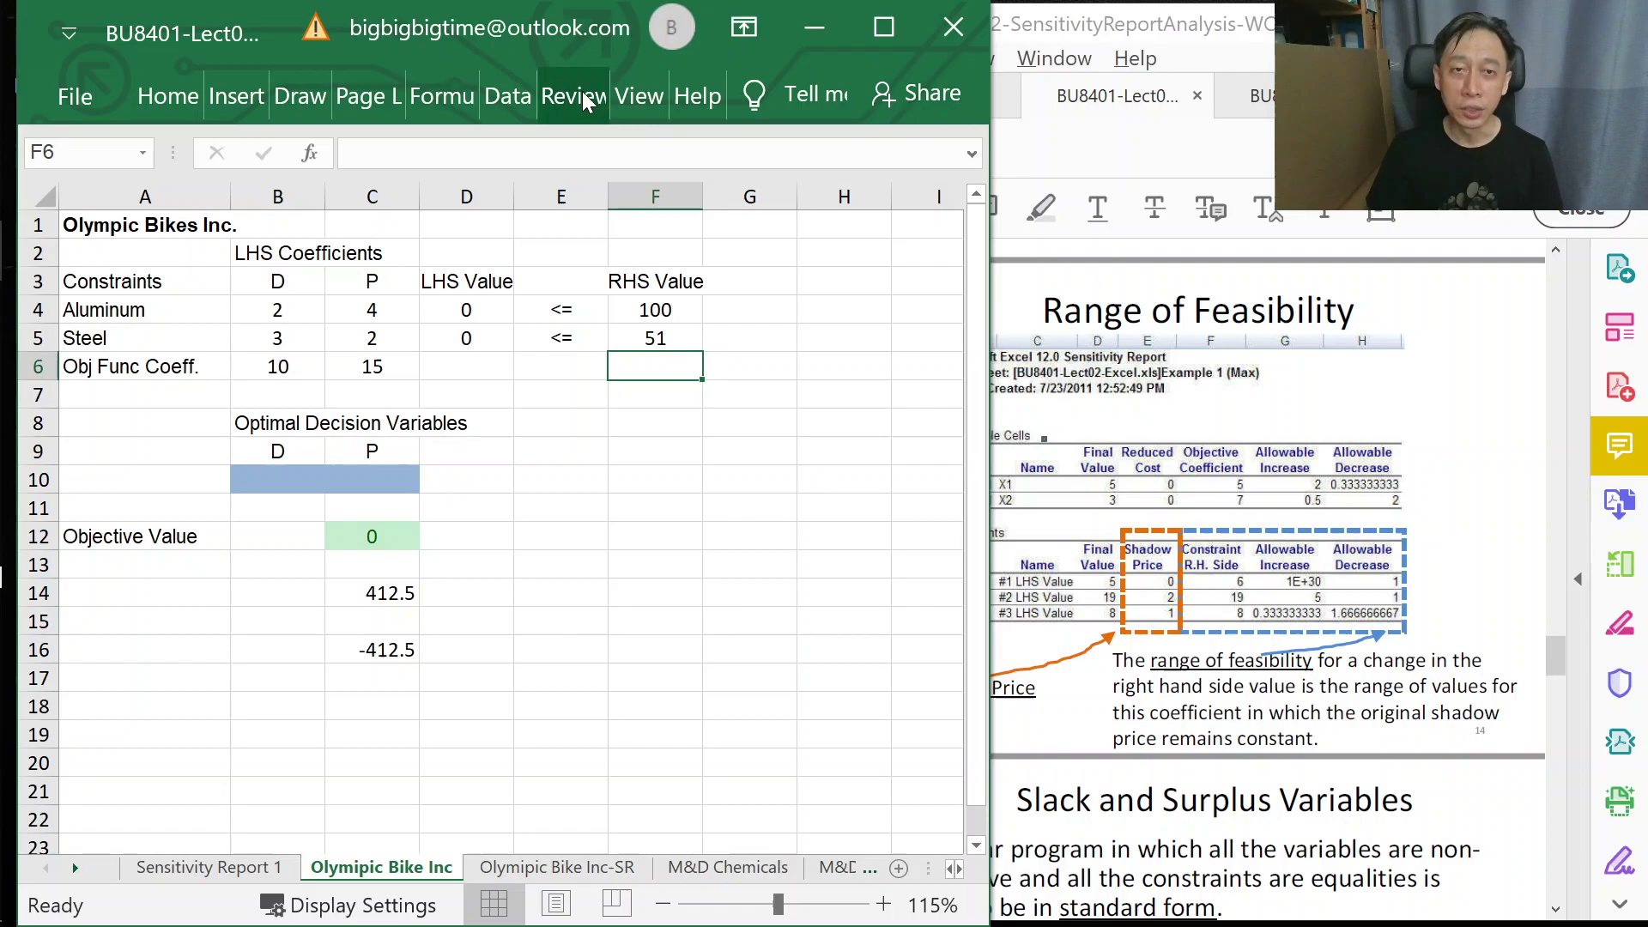
- Re-solve the model with Solver and keep the new solution
{"action": "left_click", "coordinate": [508, 95]}
{"action": "left_click", "coordinate": [900, 152]}
{"action": "left_click", "coordinate": [910, 743]}
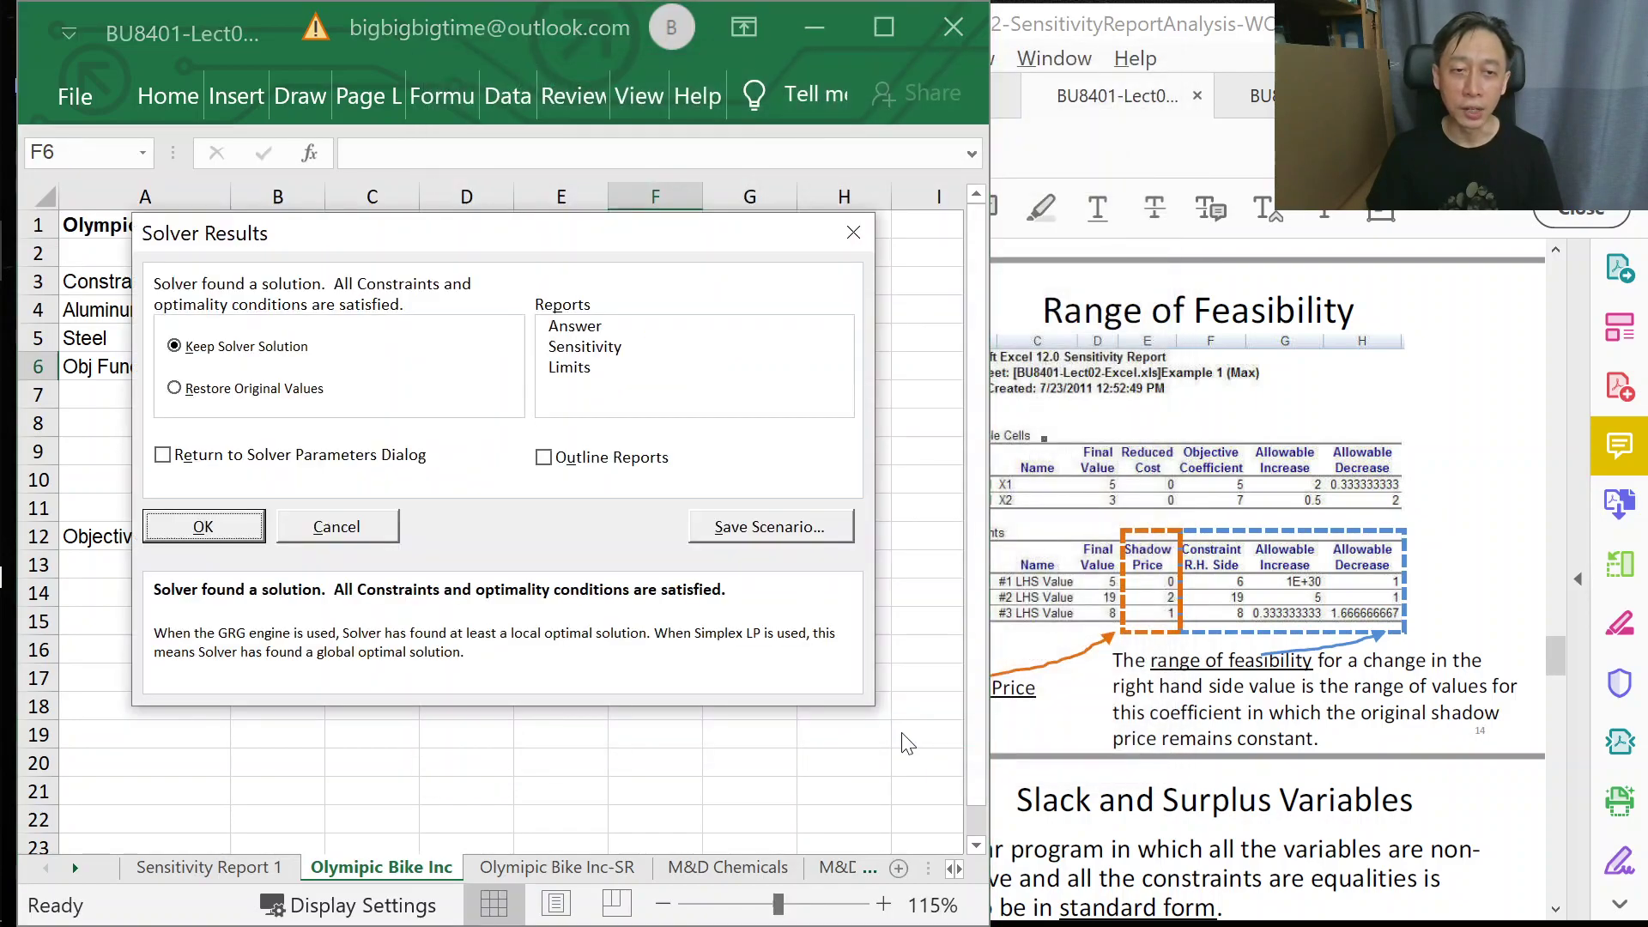
{"action": "left_click_drag", "start_coordinate": [377, 240], "coordinate": [939, 112]}
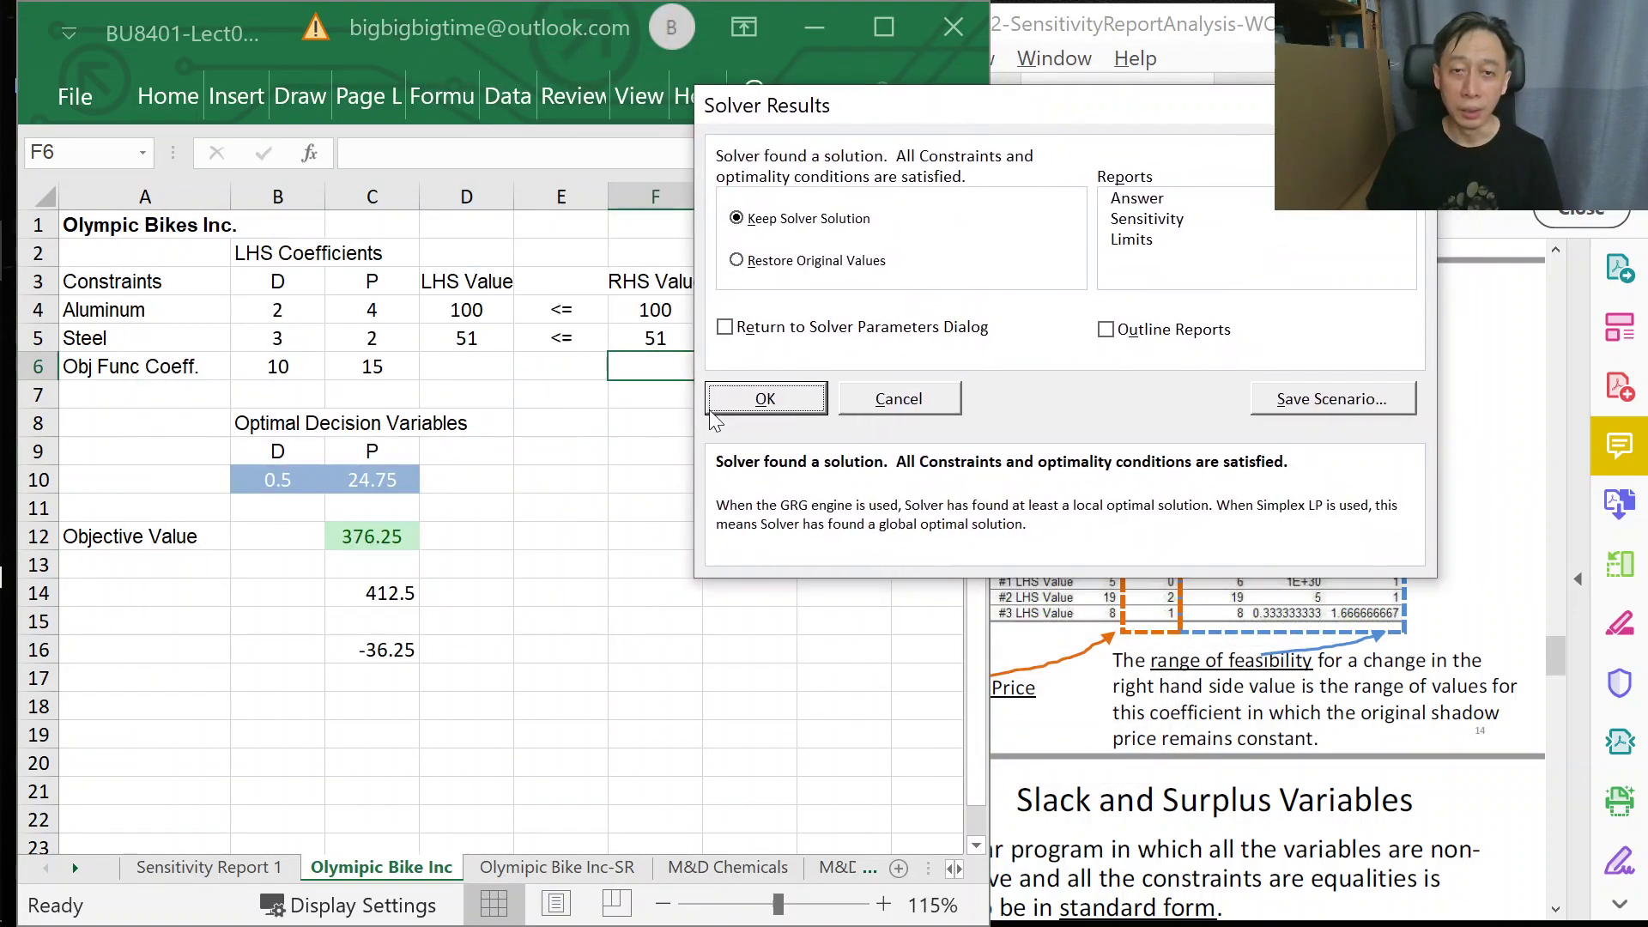
{"action": "left_click", "coordinate": [763, 410]}
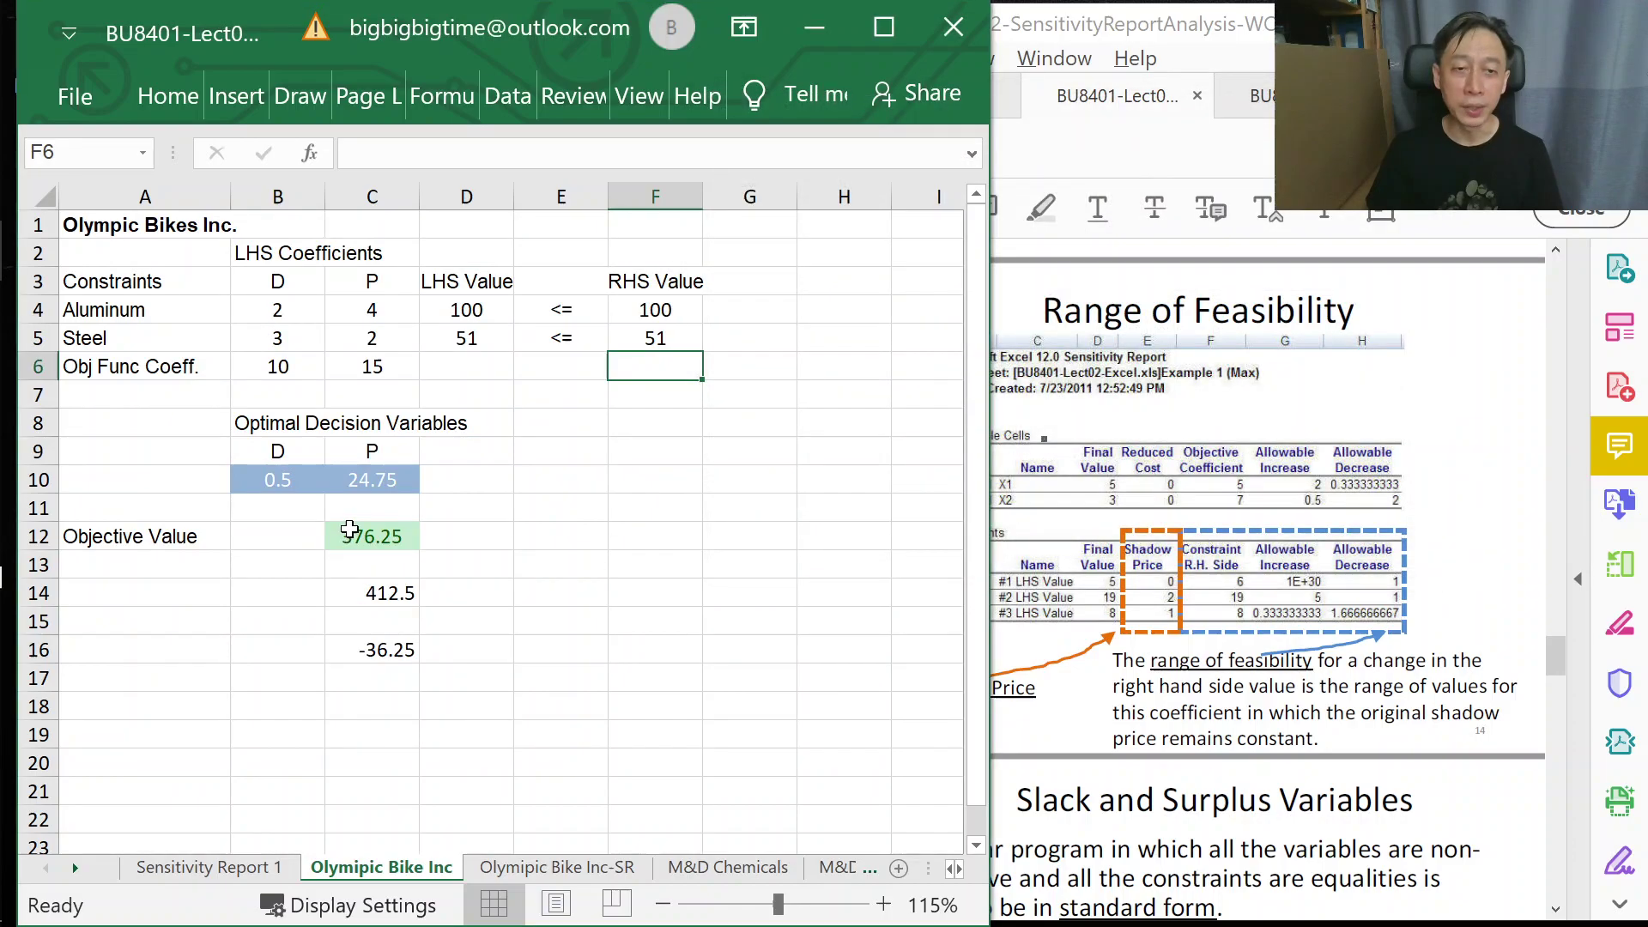
- Check the results: objective 376.25, D 0.5, P 24.75, and a -36.25 change in C16
{"action": "left_click", "coordinate": [349, 530]}
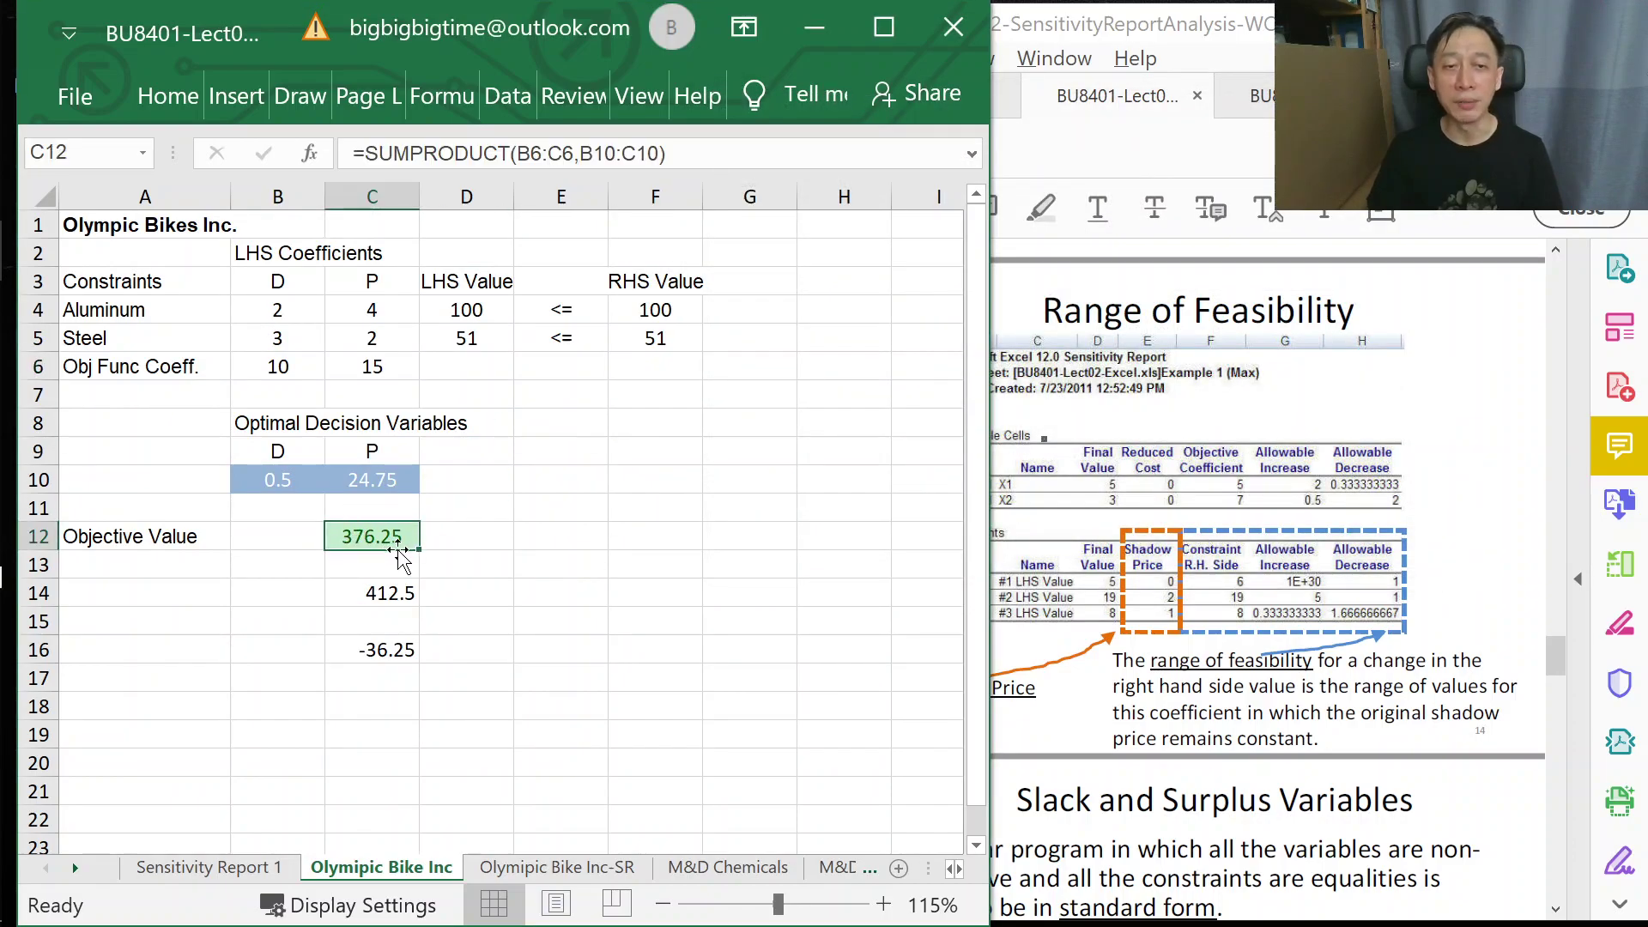
{"action": "left_click_drag", "start_coordinate": [365, 479], "coordinate": [283, 481]}
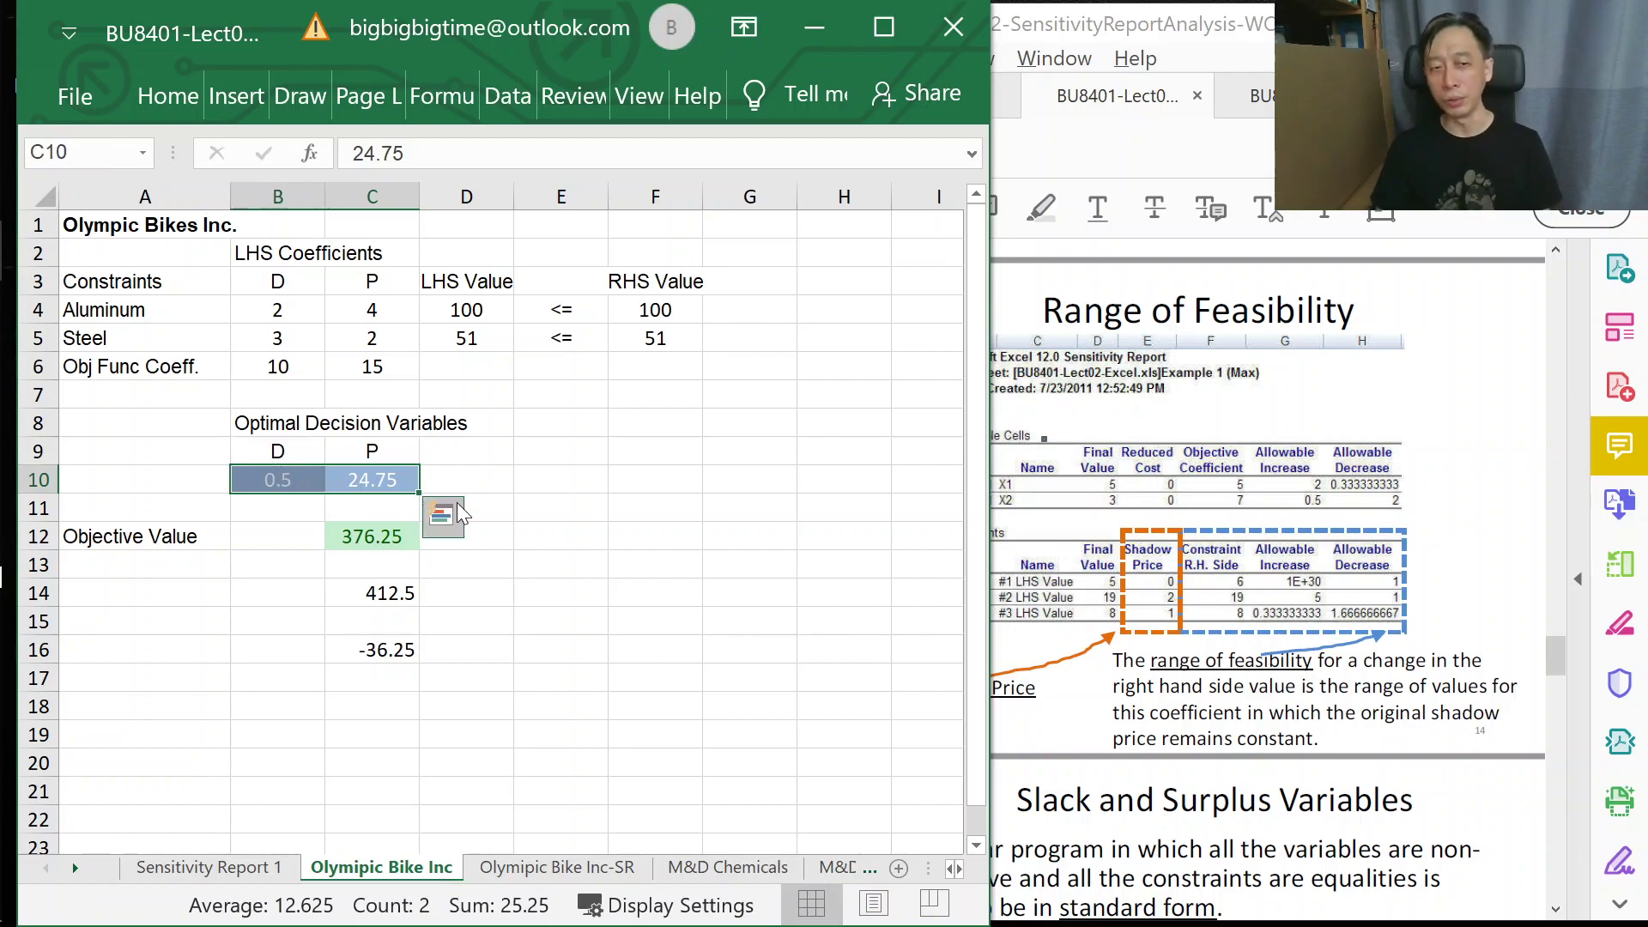
{"action": "left_click", "coordinate": [414, 651]}
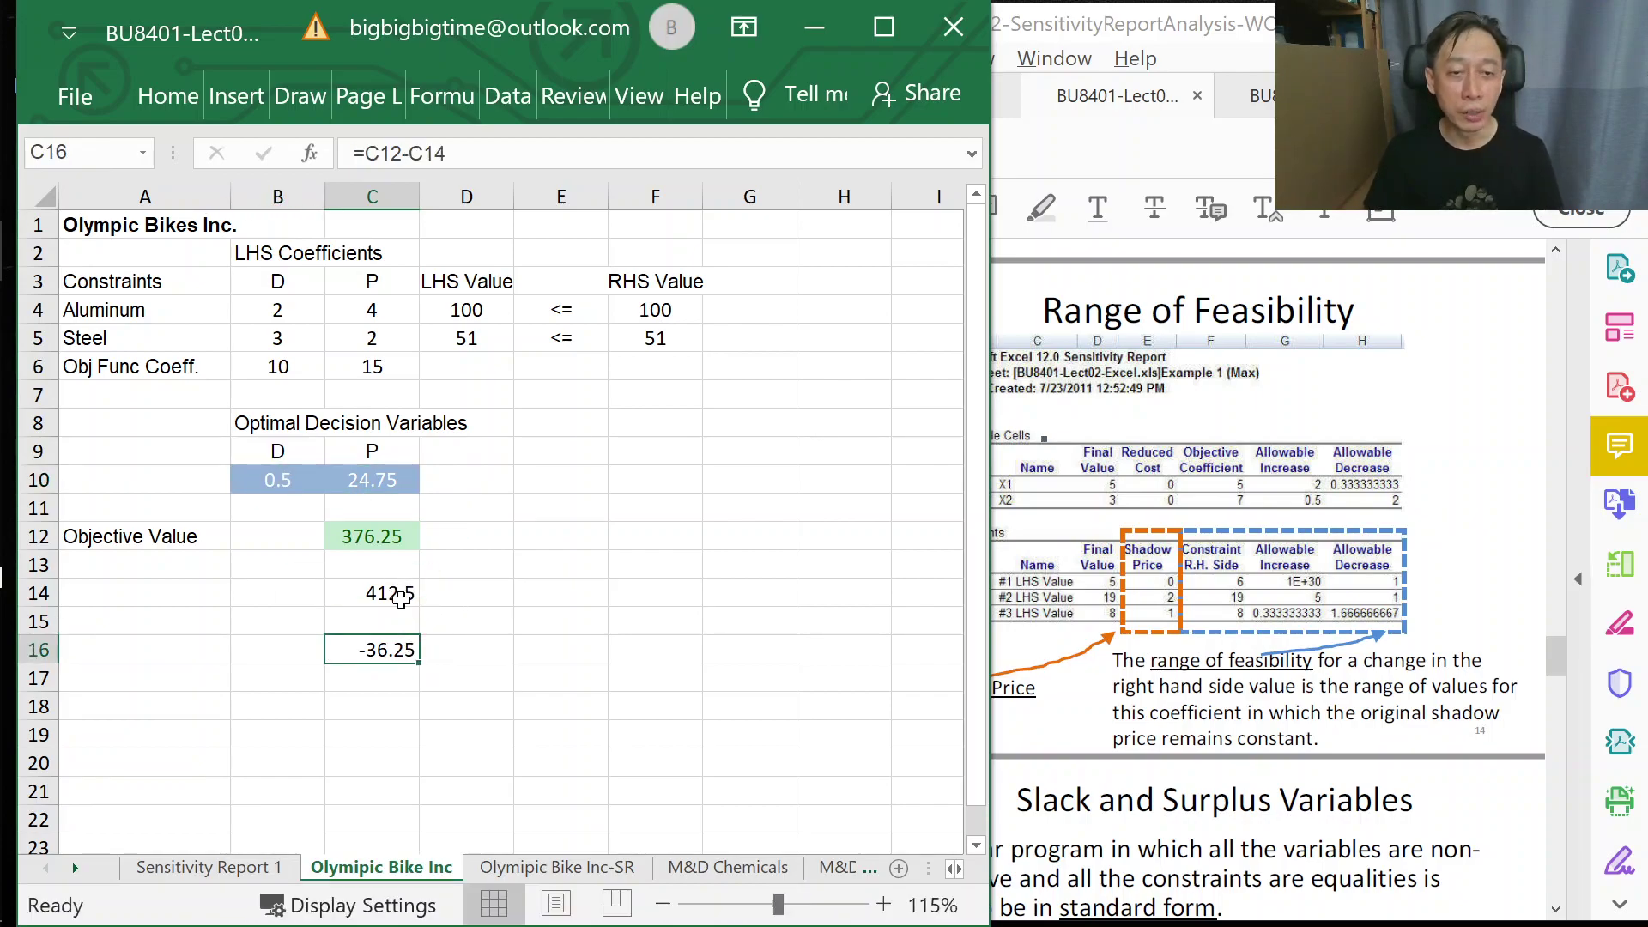
{"action": "left_click", "coordinate": [397, 538]}
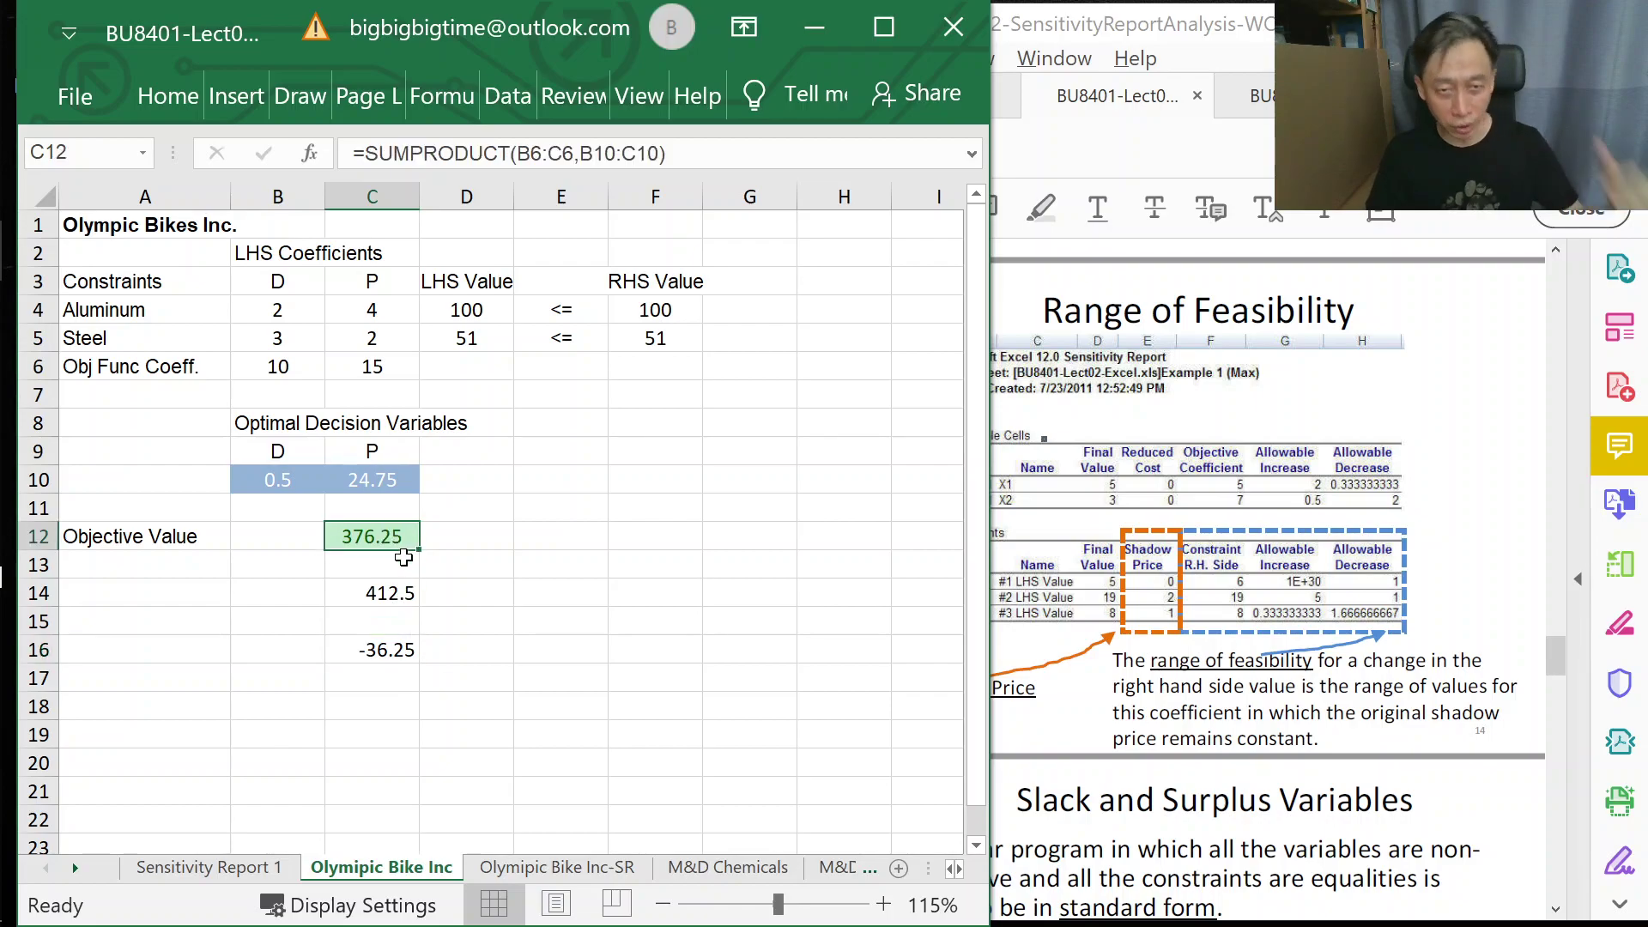
{"action": "left_click", "coordinate": [399, 592]}
{"action": "left_click", "coordinate": [402, 650]}
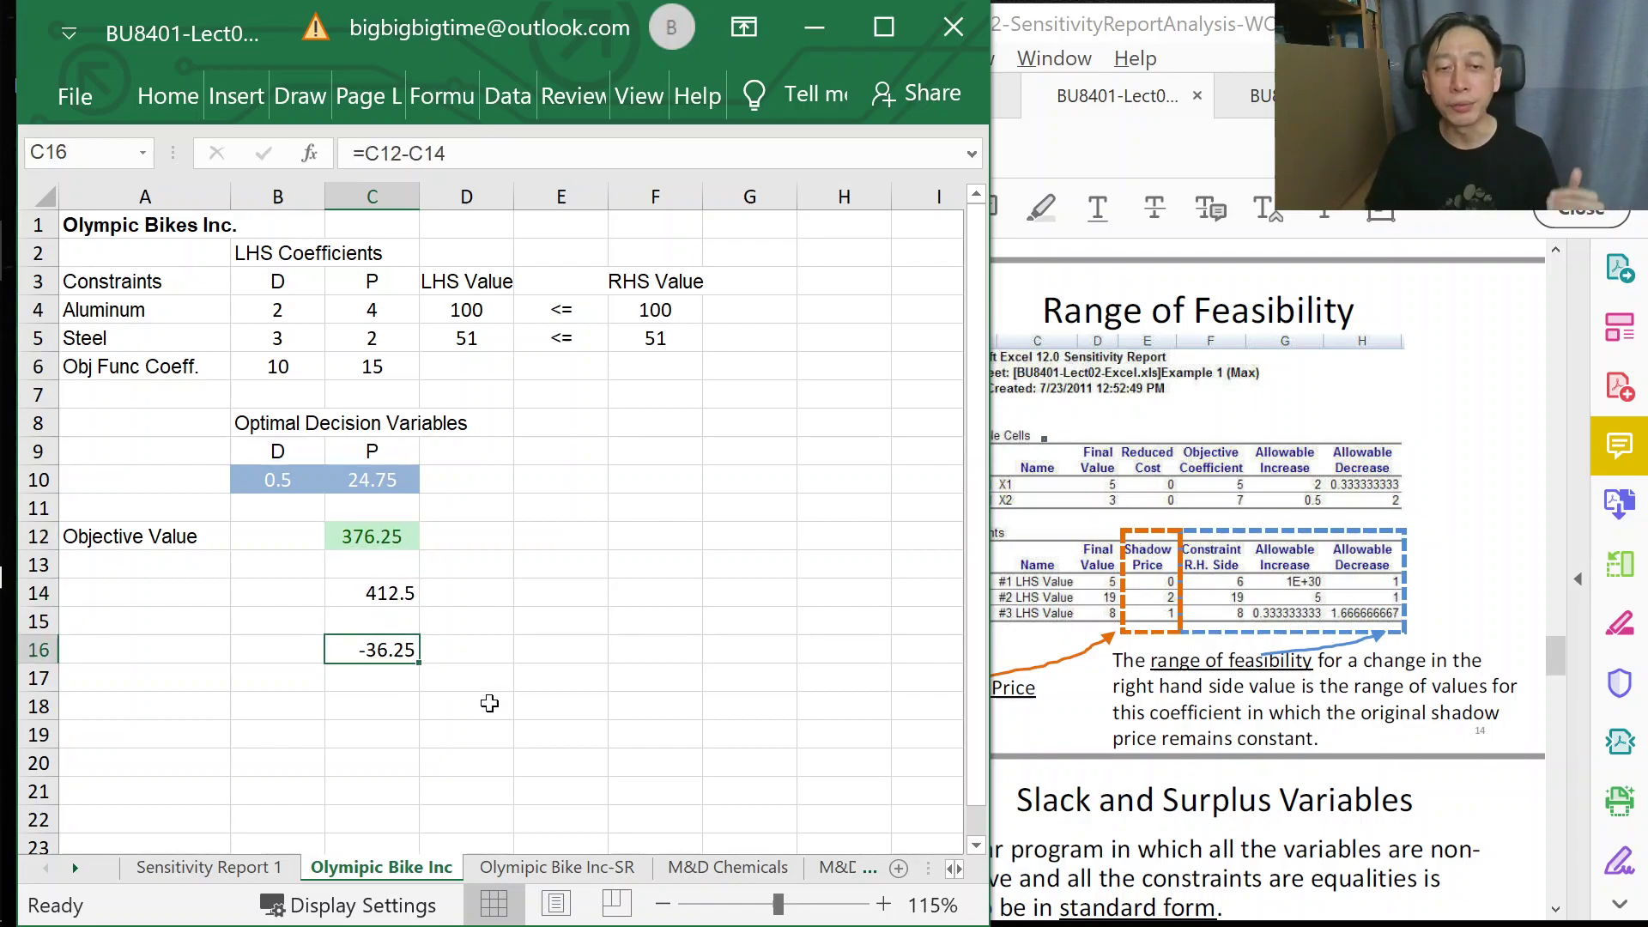
- Return to Sensitivity Report 1 and view J19's =-29*E16 prediction of -36.25 without editing it
{"action": "left_click", "coordinate": [258, 868]}
{"action": "left_click", "coordinate": [867, 692]}
{"action": "double_click", "coordinate": [865, 673]}
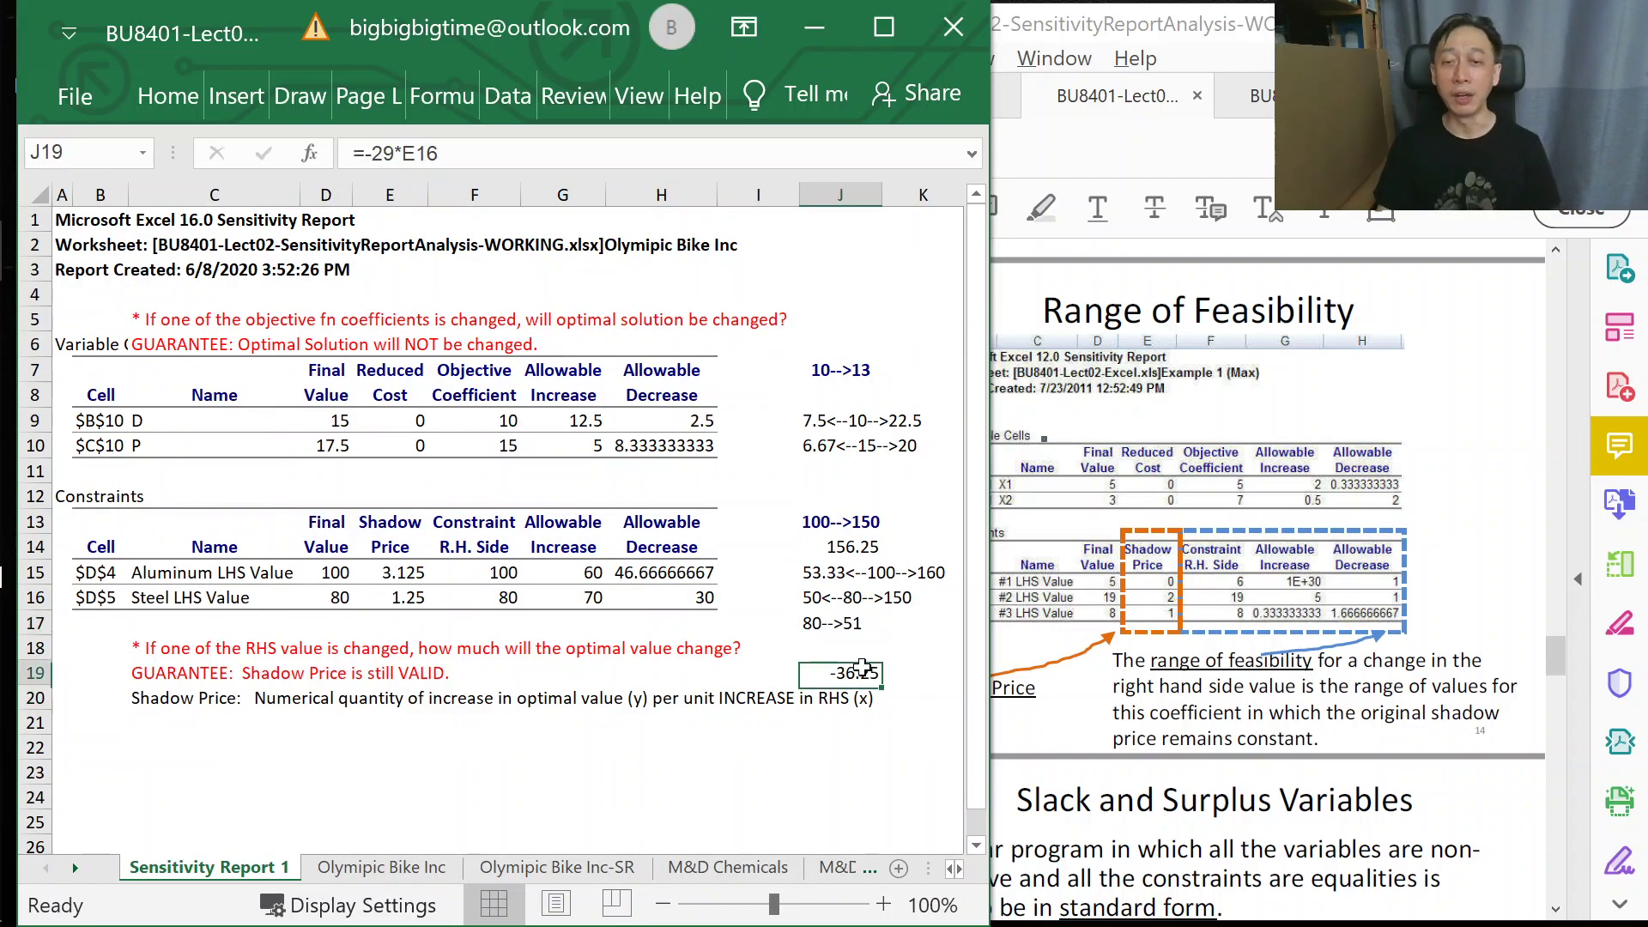
{"action": "key", "text": "Escape"}
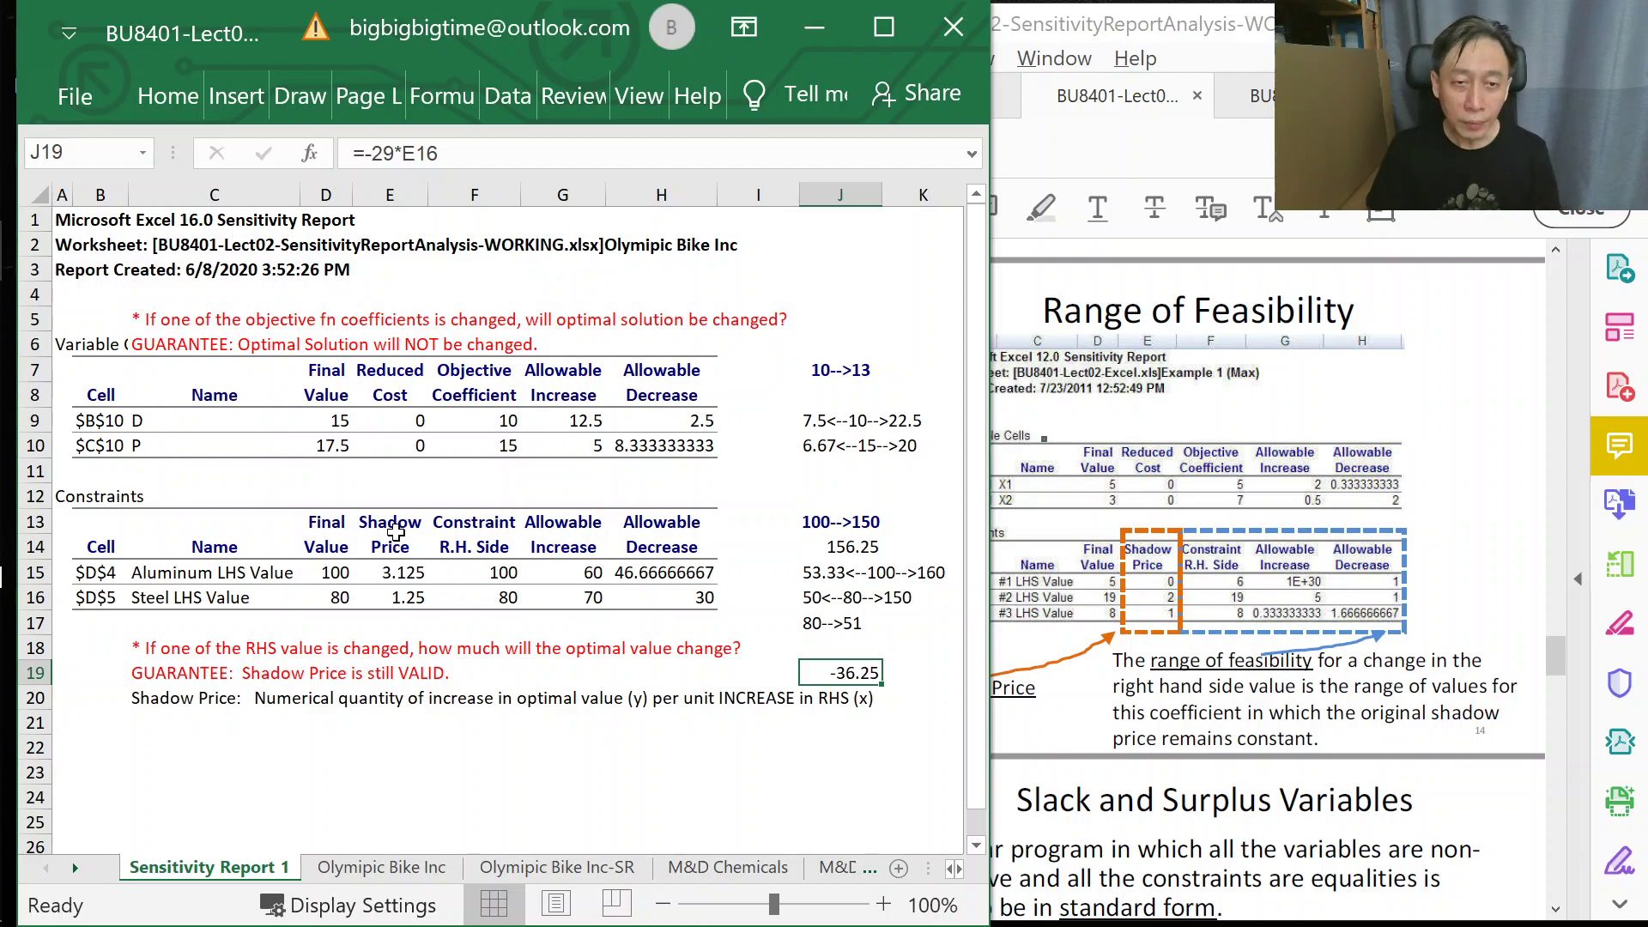
{"action": "left_click_drag", "start_coordinate": [390, 522], "coordinate": [396, 599]}
{"action": "left_click_drag", "start_coordinate": [577, 525], "coordinate": [655, 599]}
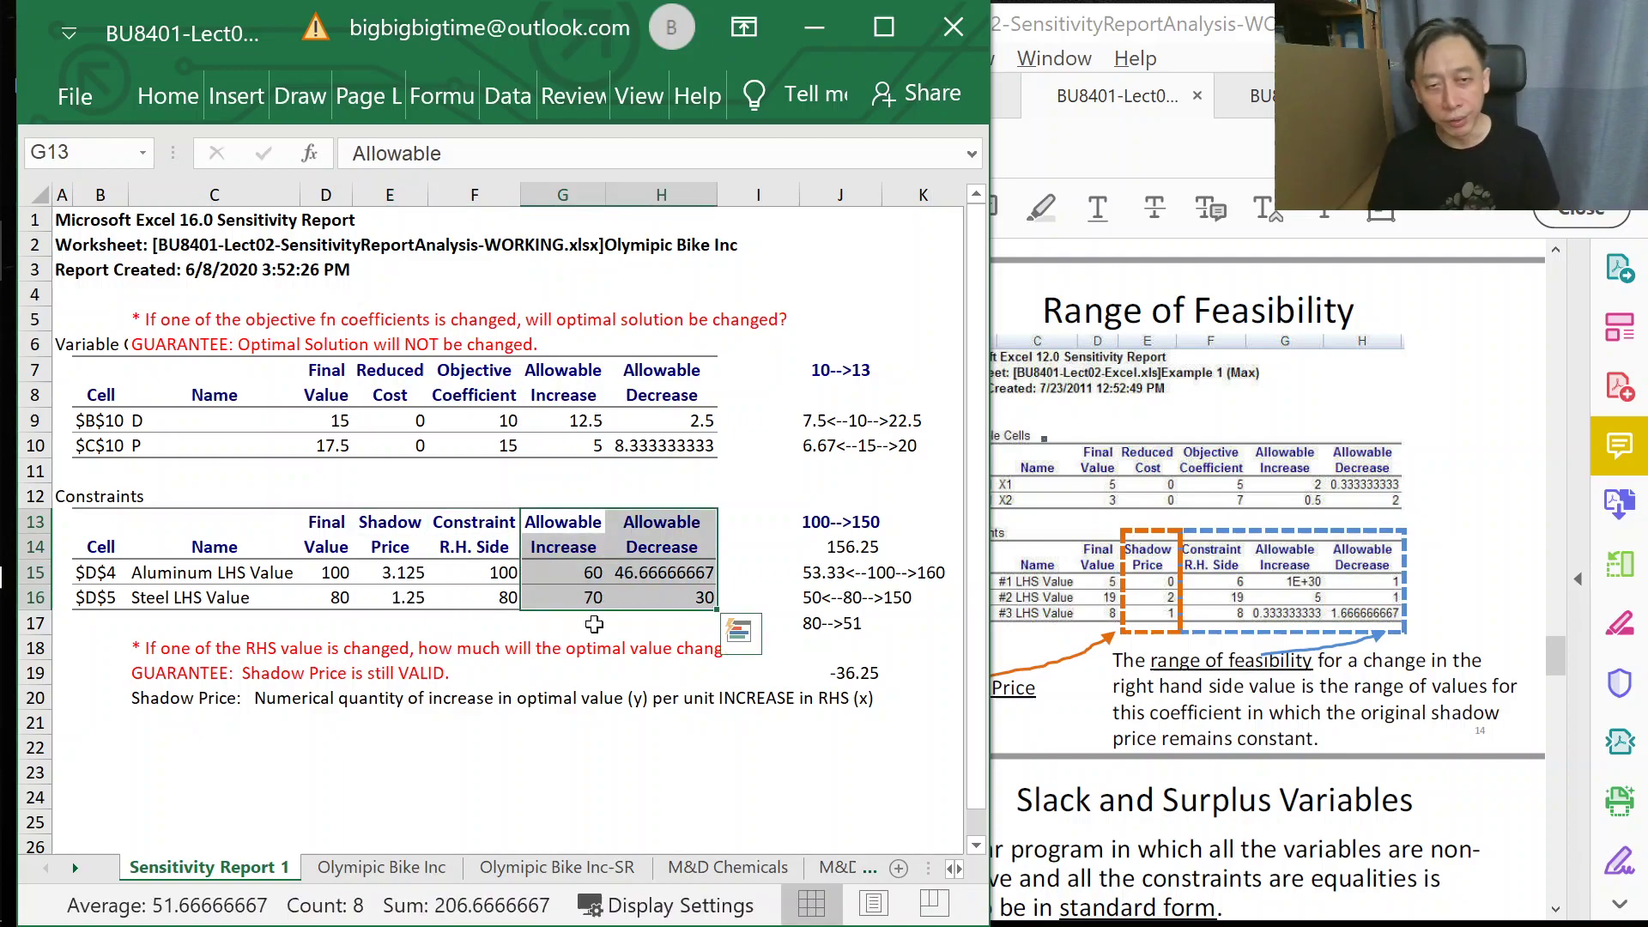
{"action": "left_click", "coordinate": [480, 523]}
{"action": "left_click_drag", "start_coordinate": [481, 524], "coordinate": [480, 598]}
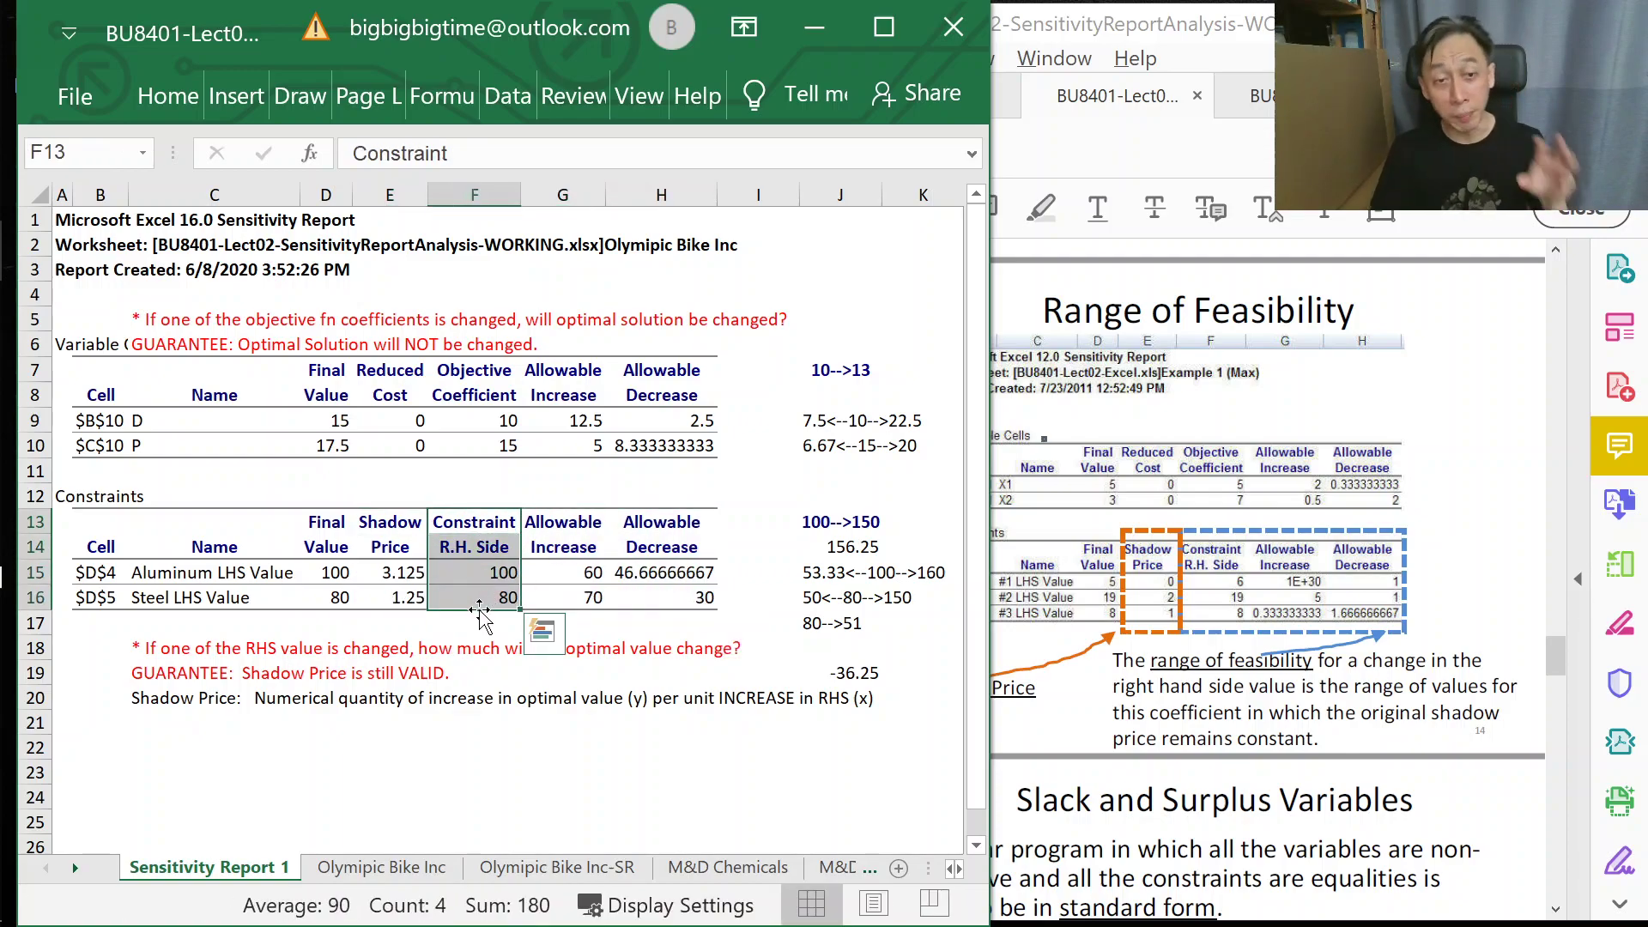
{"action": "left_click_drag", "start_coordinate": [326, 521], "coordinate": [334, 611]}
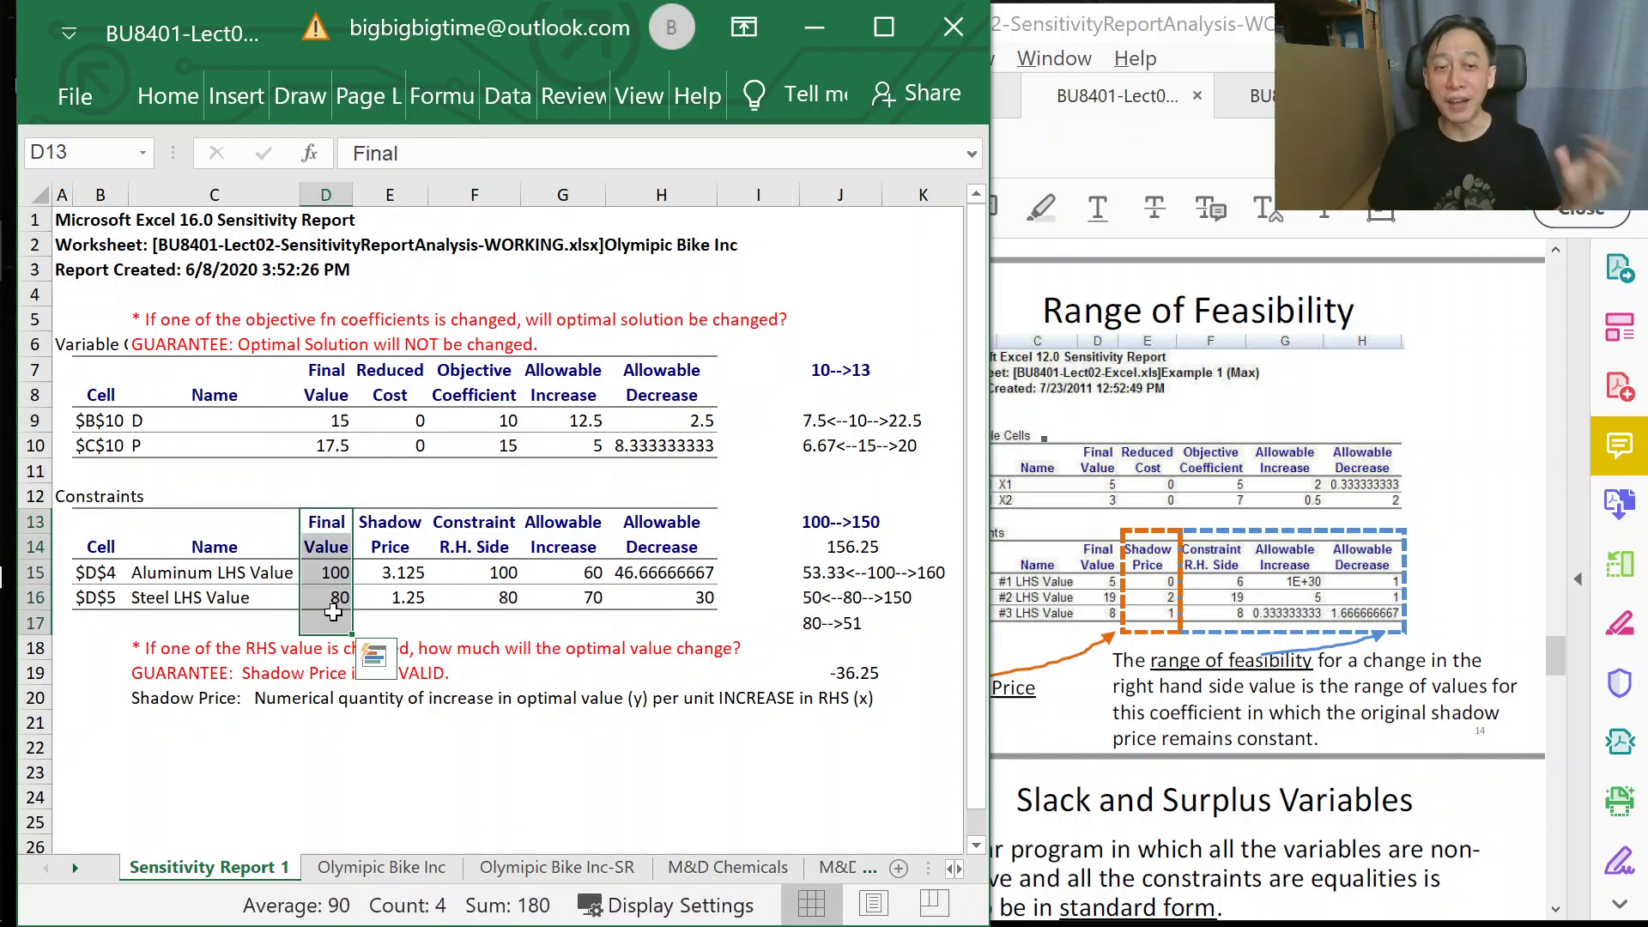
{"action": "left_click", "coordinate": [325, 594]}
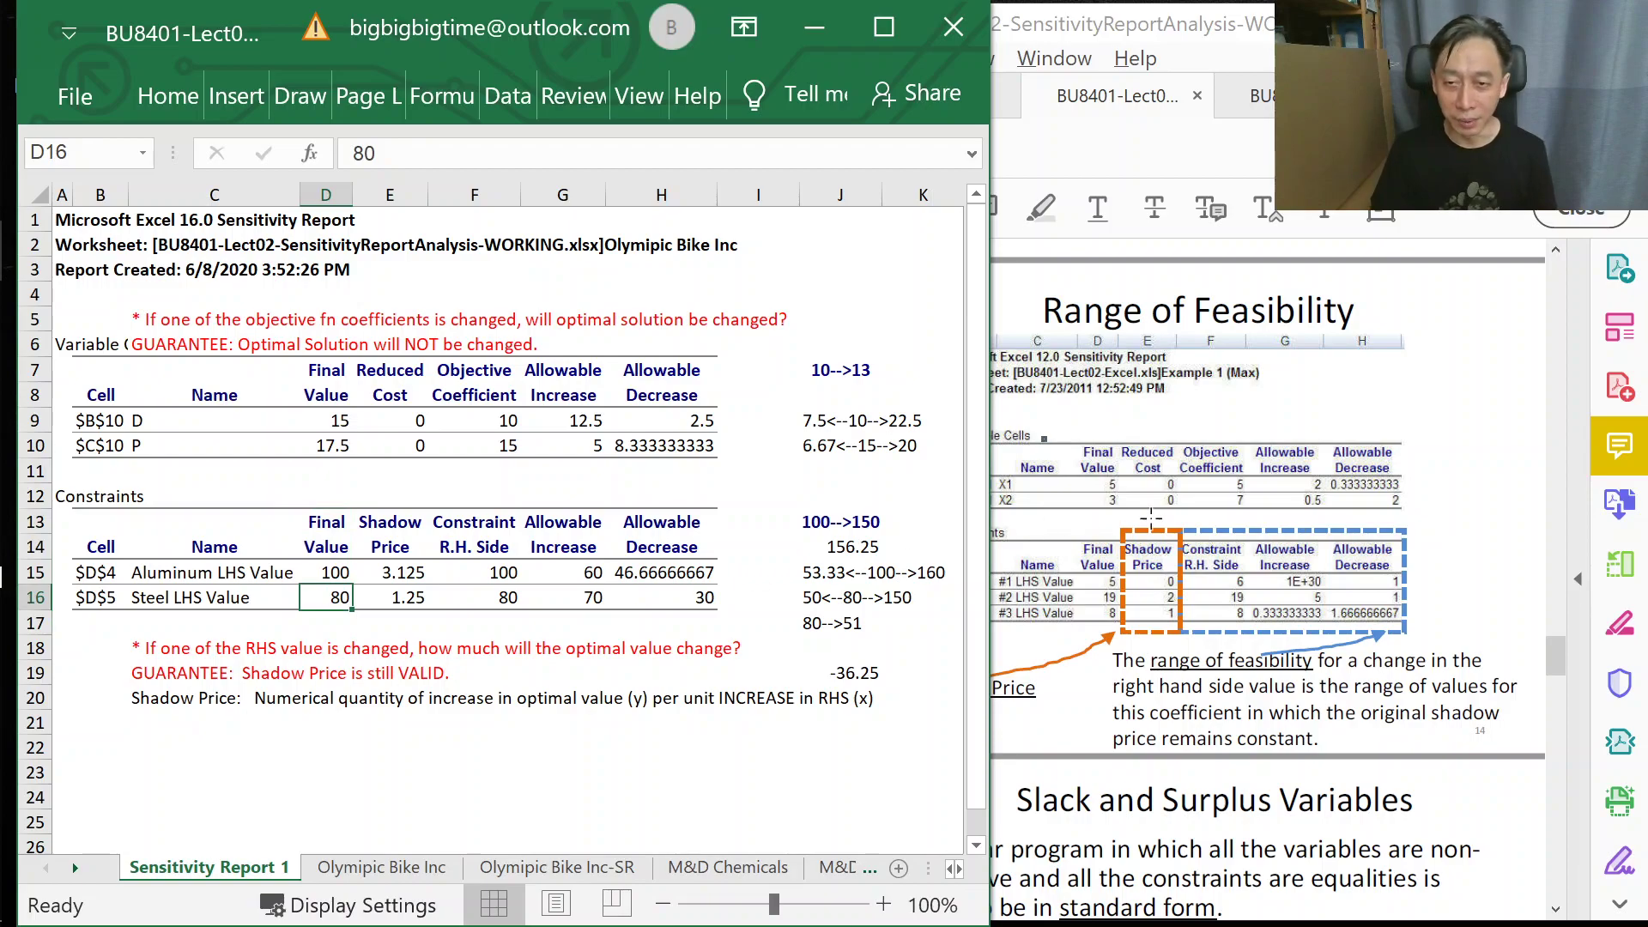
{"action": "scroll", "coordinate": [1164, 518], "scroll_direction": "down", "scroll_amount": 6}
{"action": "scroll", "coordinate": [1164, 519], "scroll_direction": "down", "scroll_amount": 4}
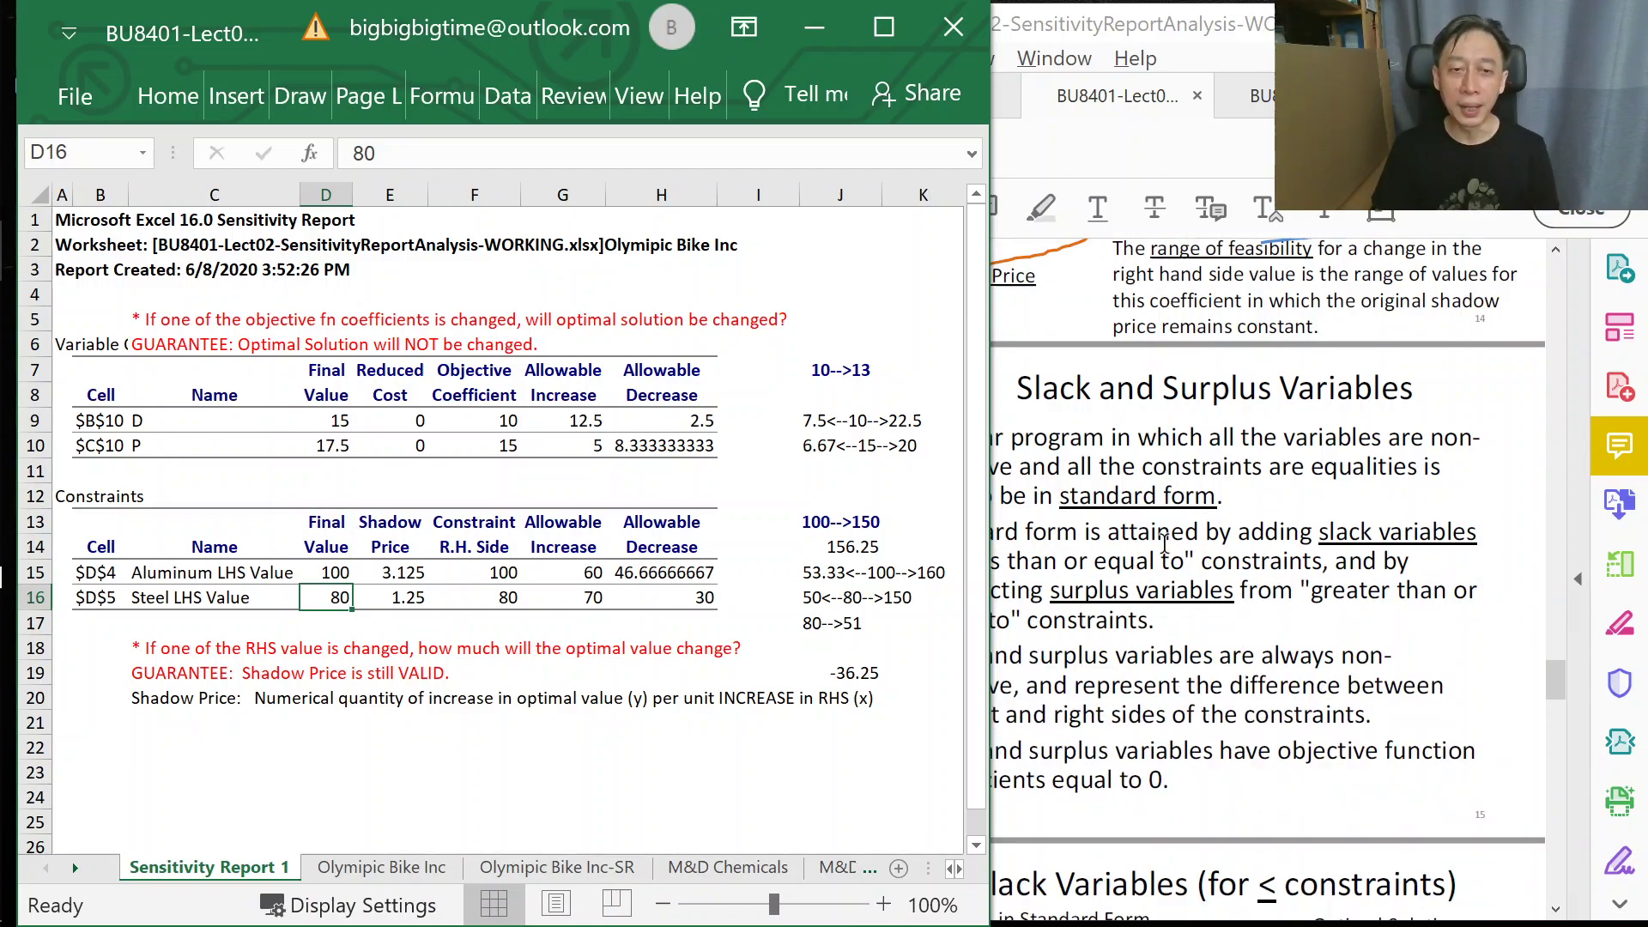
{"action": "left_click", "coordinate": [595, 651]}
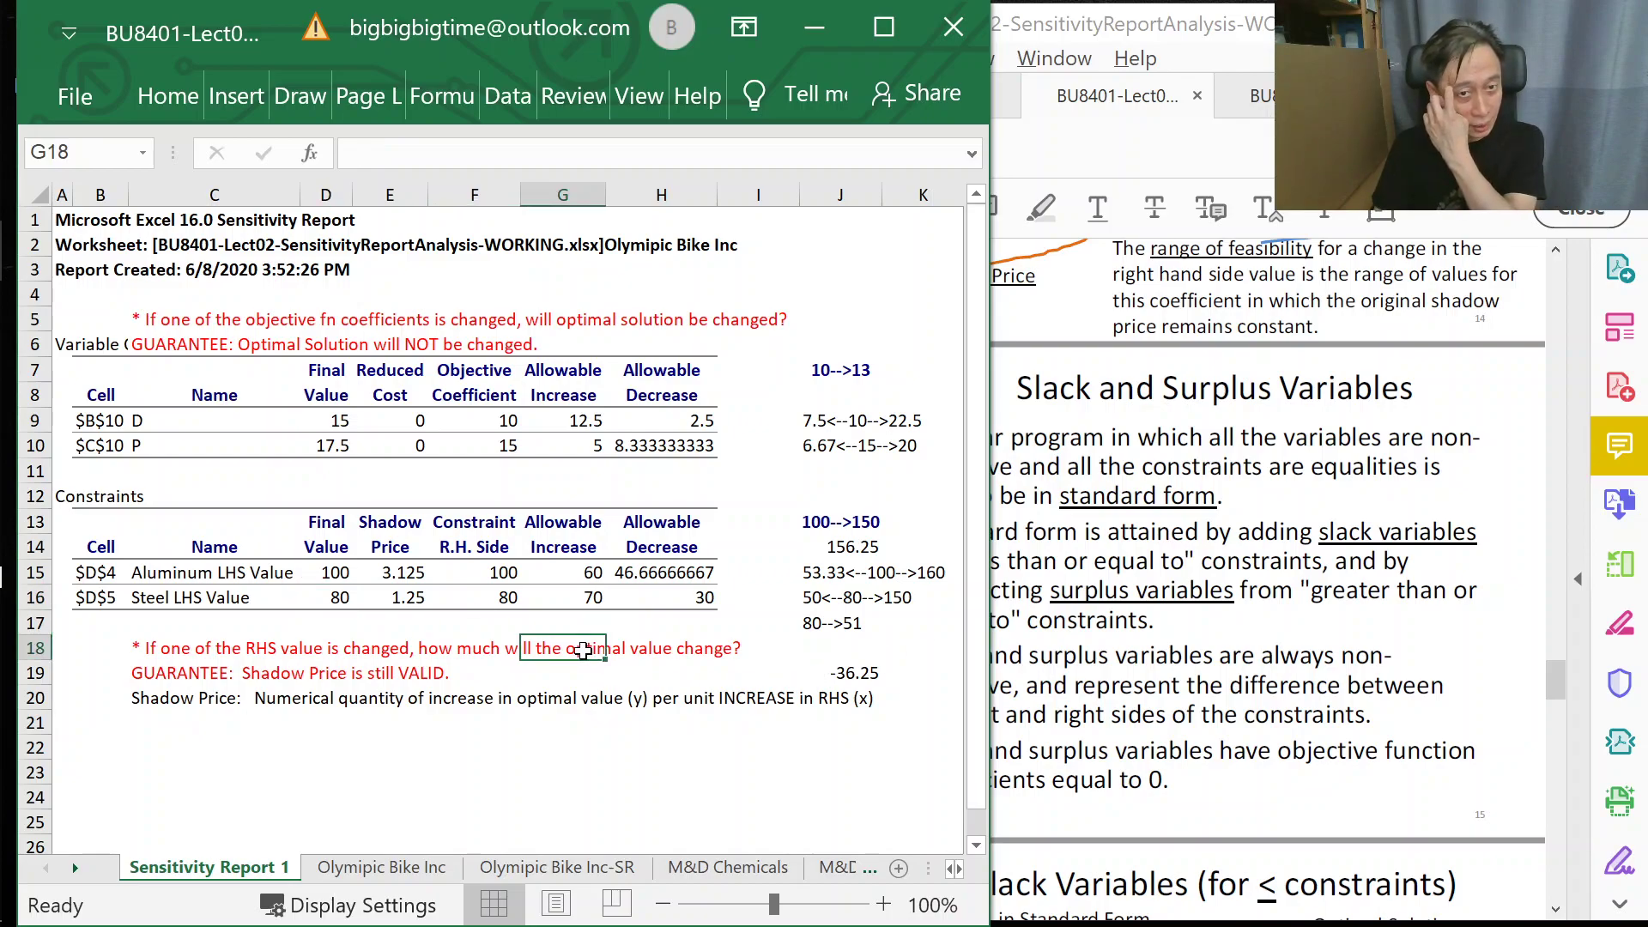
- Enter 'For <=: Slack = RHS - LHS' in C21 and 'For >=: Surplus = LHS - RHS' in C22
{"action": "left_click", "coordinate": [260, 729]}
{"action": "type", "text": "Sh"}
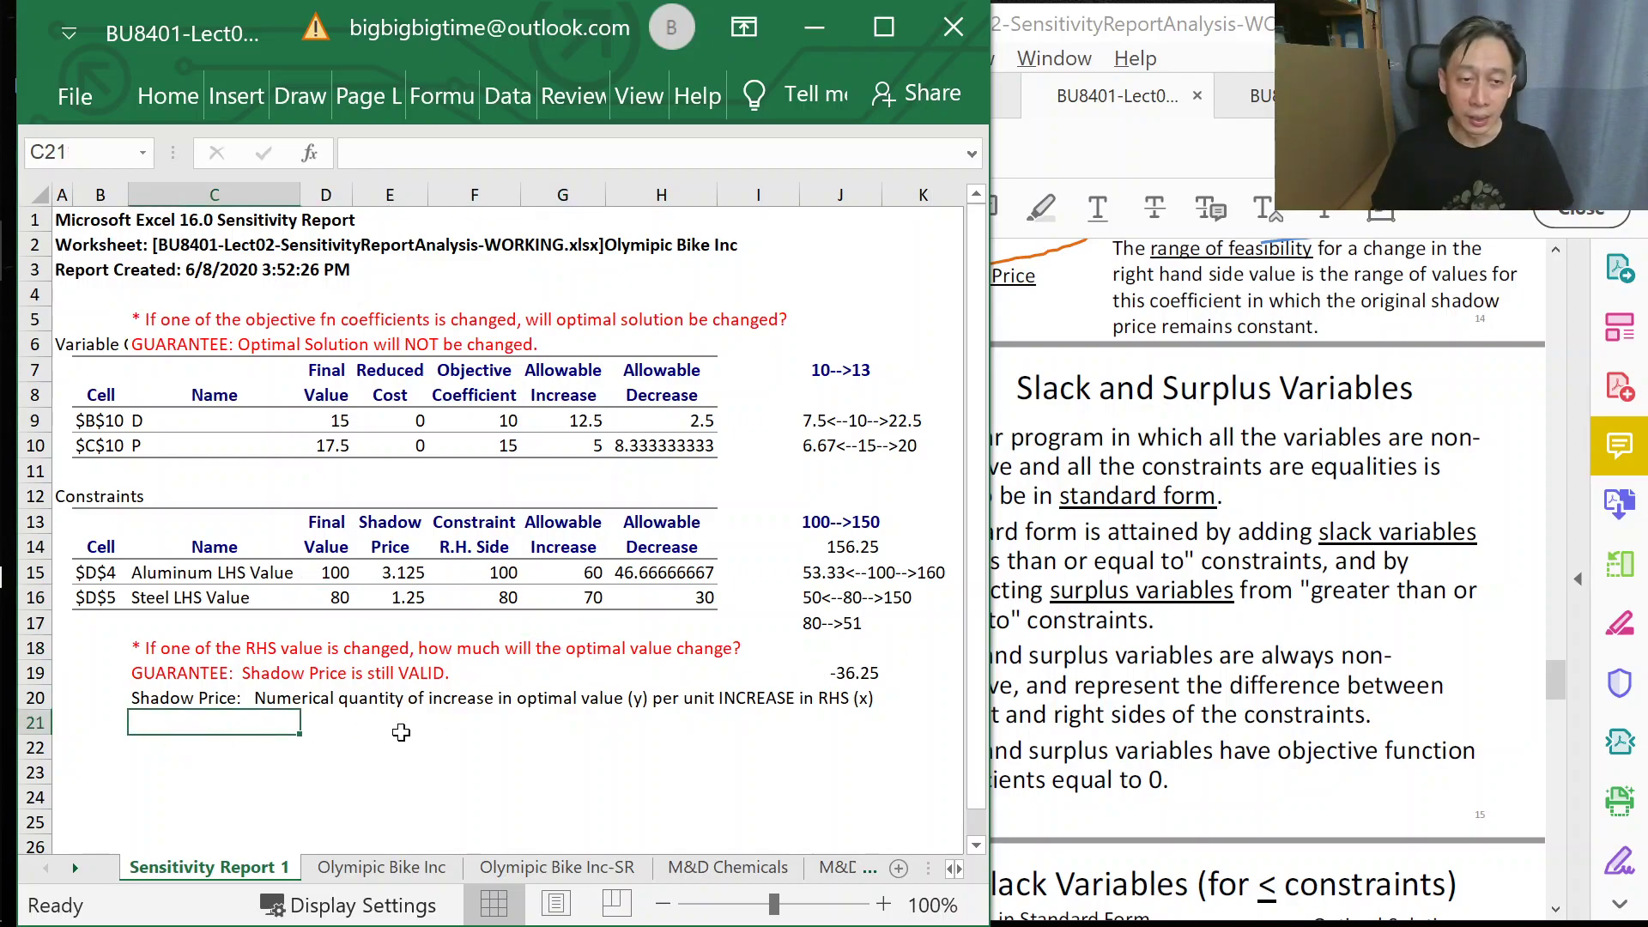
{"action": "type", "text": "lack"}
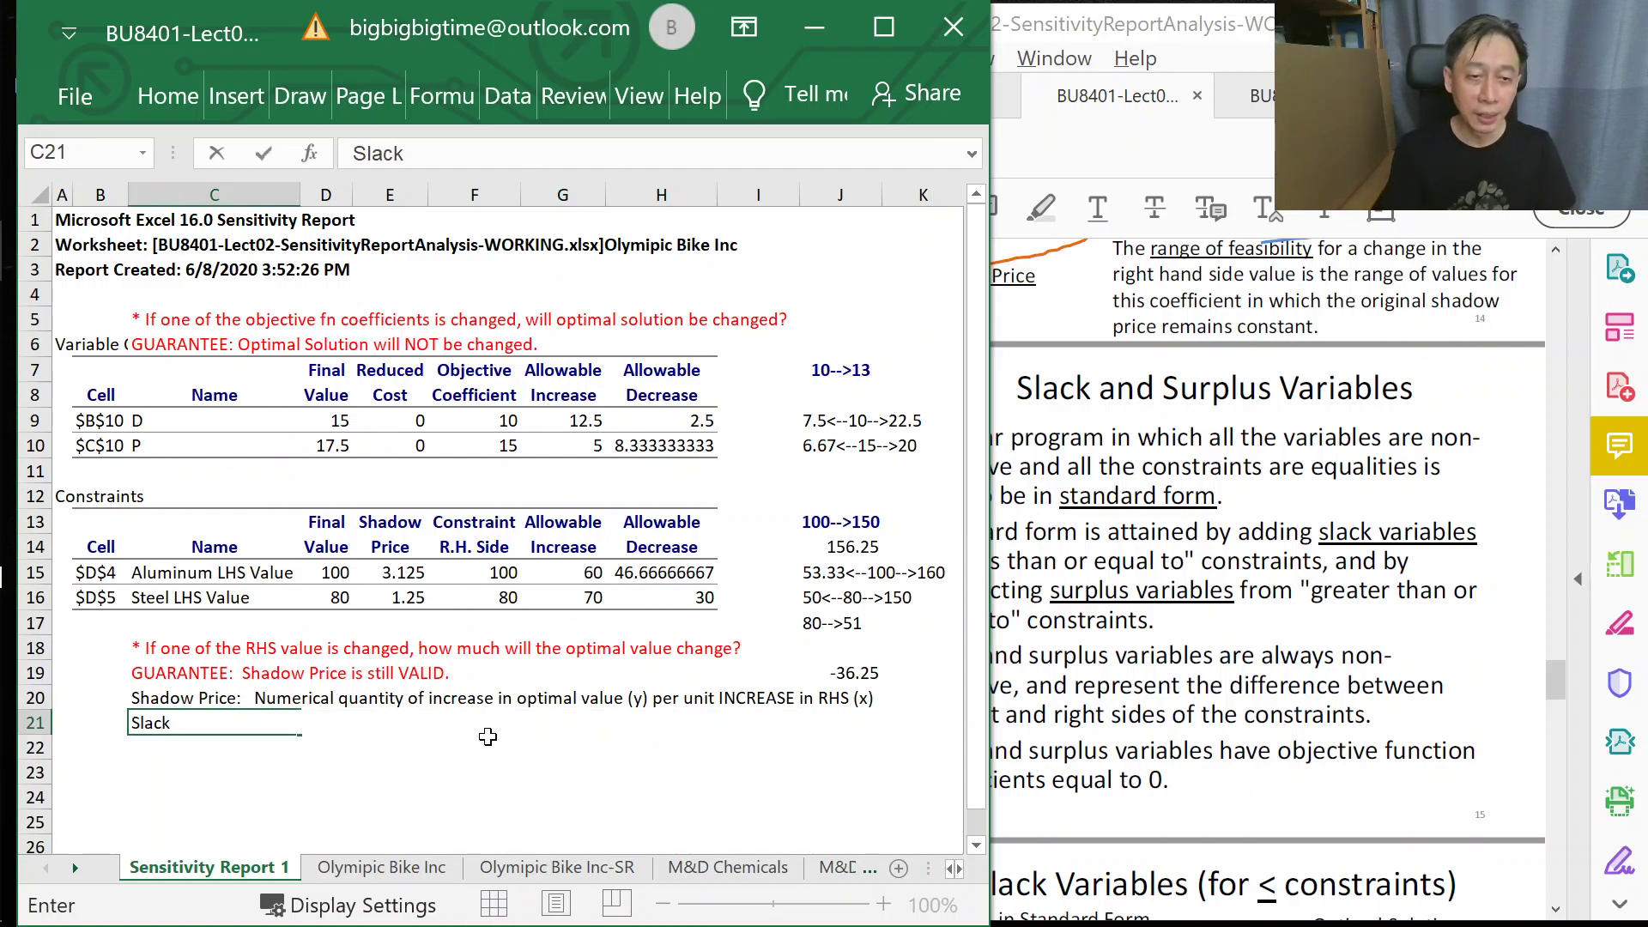
{"action": "key", "text": "BackSpace"}
{"action": "key", "text": "BackSpace"}
{"action": "key", "text": "BackSpace"}
{"action": "key", "text": "BackSpace"}
{"action": "key", "text": "BackSpace"}
{"action": "key", "text": "BackSpace"}
{"action": "type", "text": "For"}
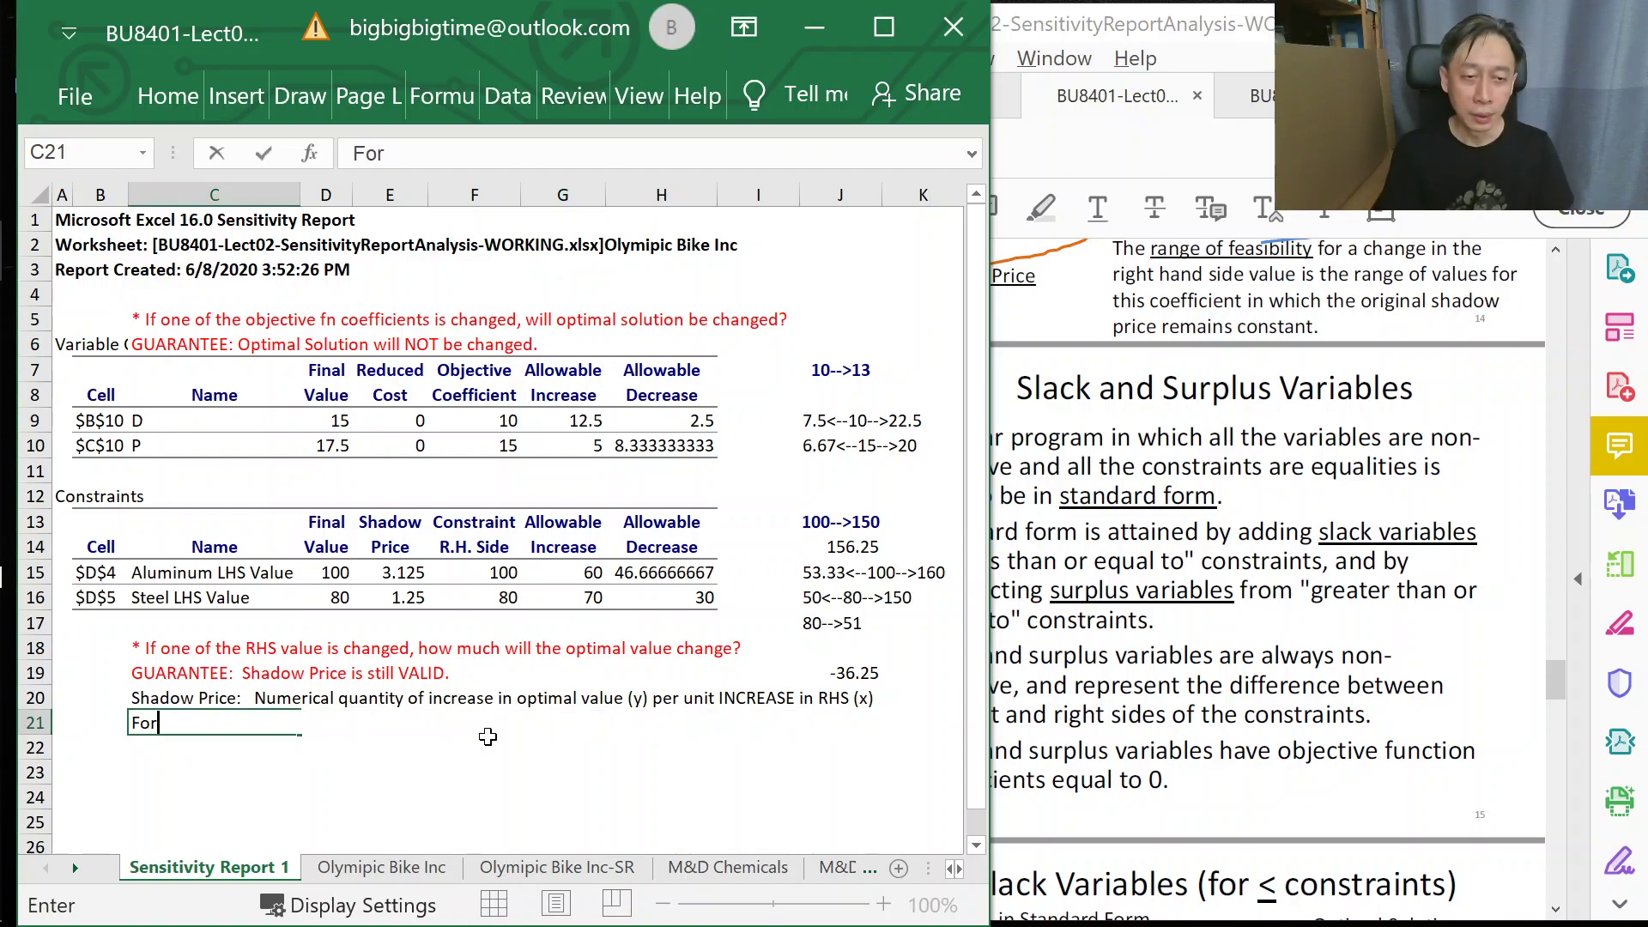
{"action": "type", "text": " <=:  S"}
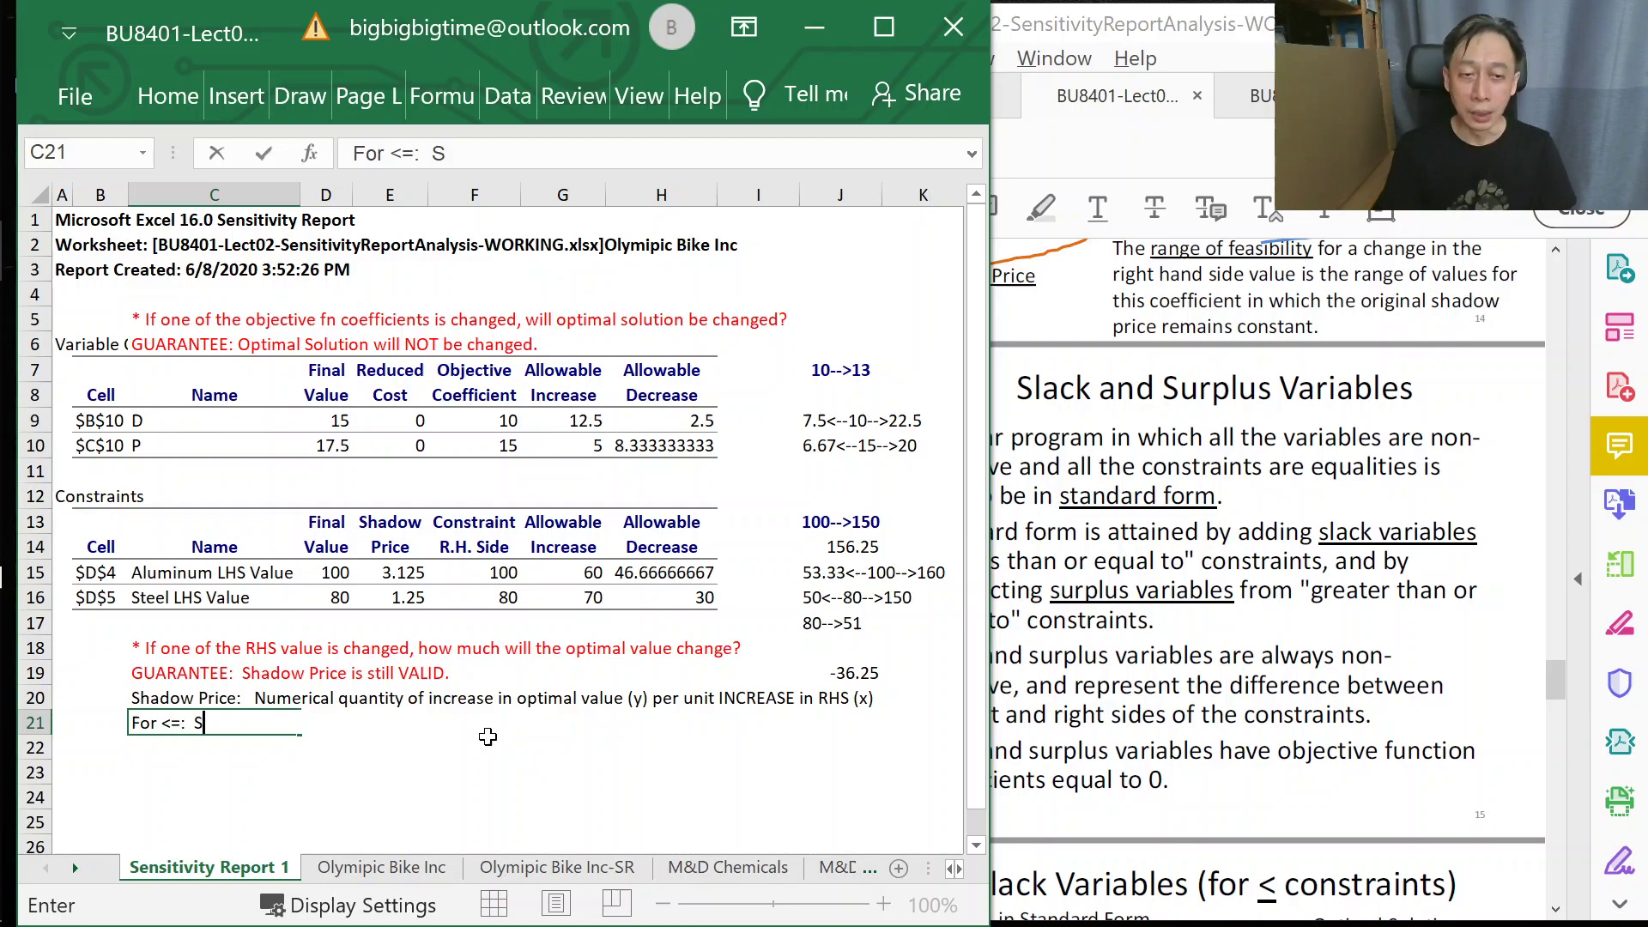
{"action": "type", "text": "lack "}
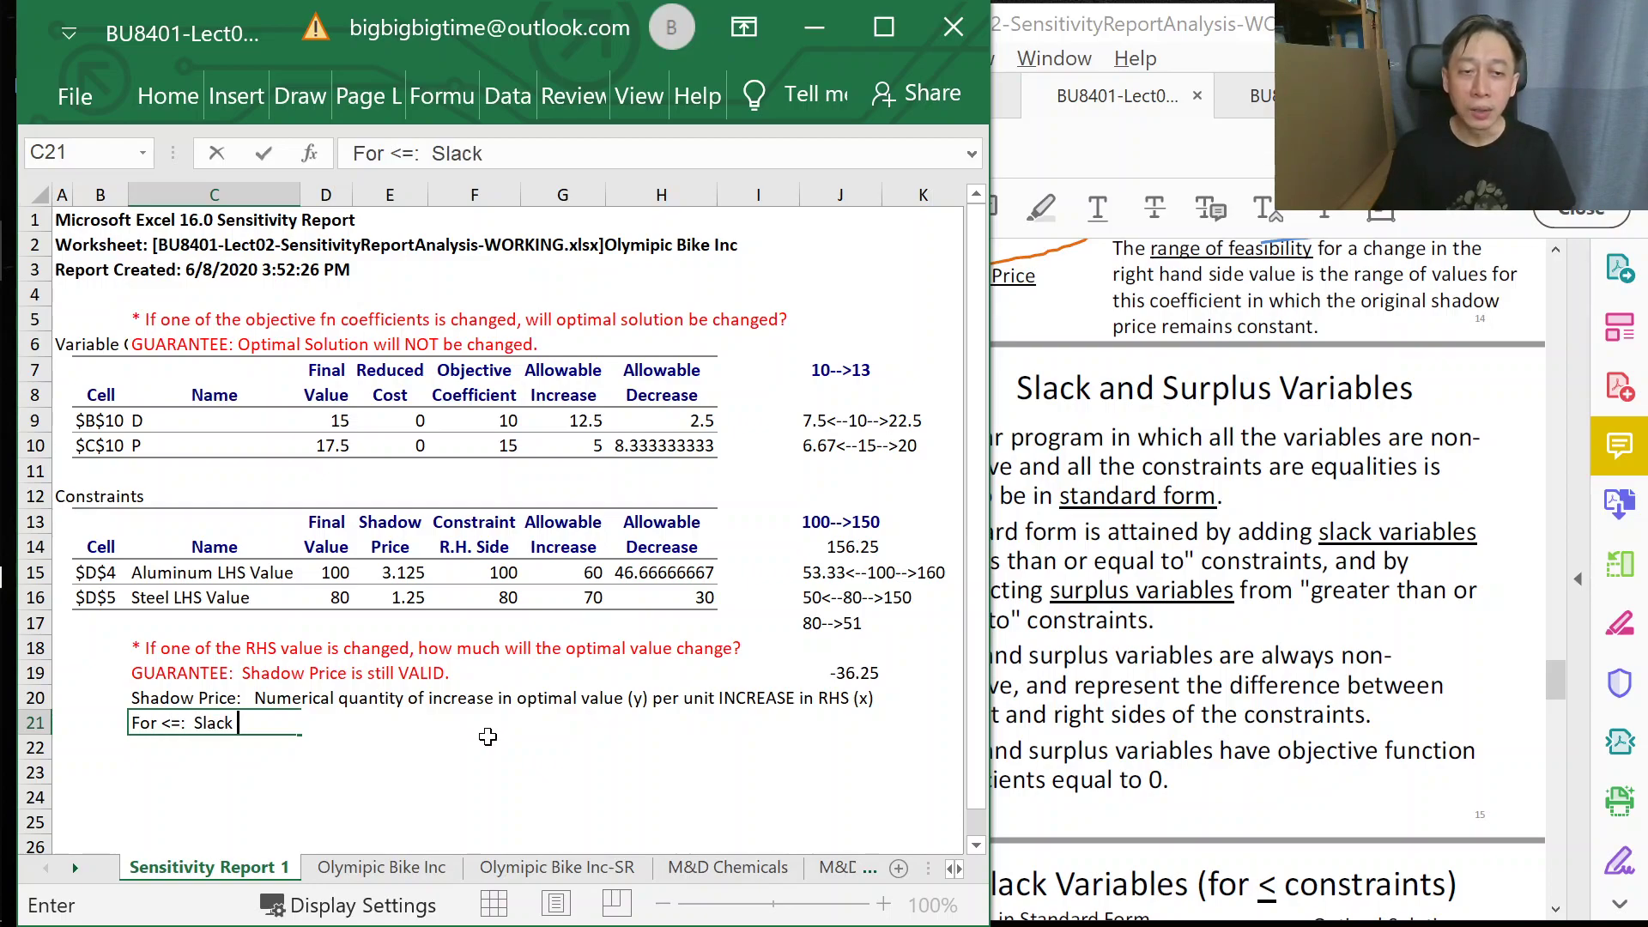
{"action": "type", "text": "= RHS "}
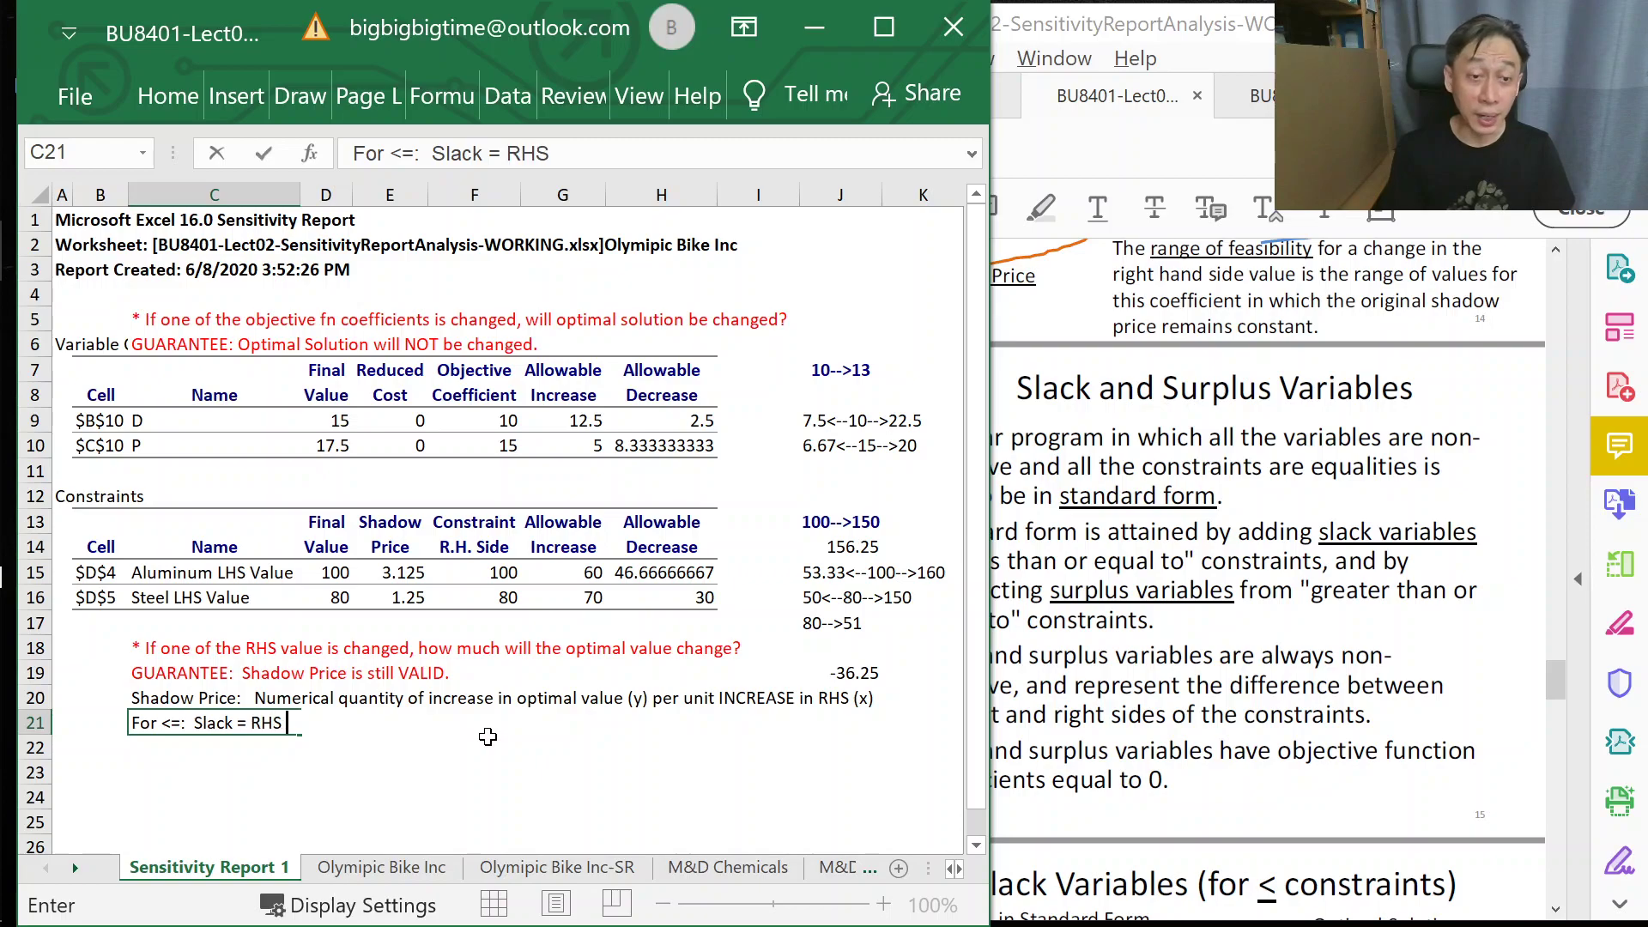
{"action": "type", "text": "- LHS"}
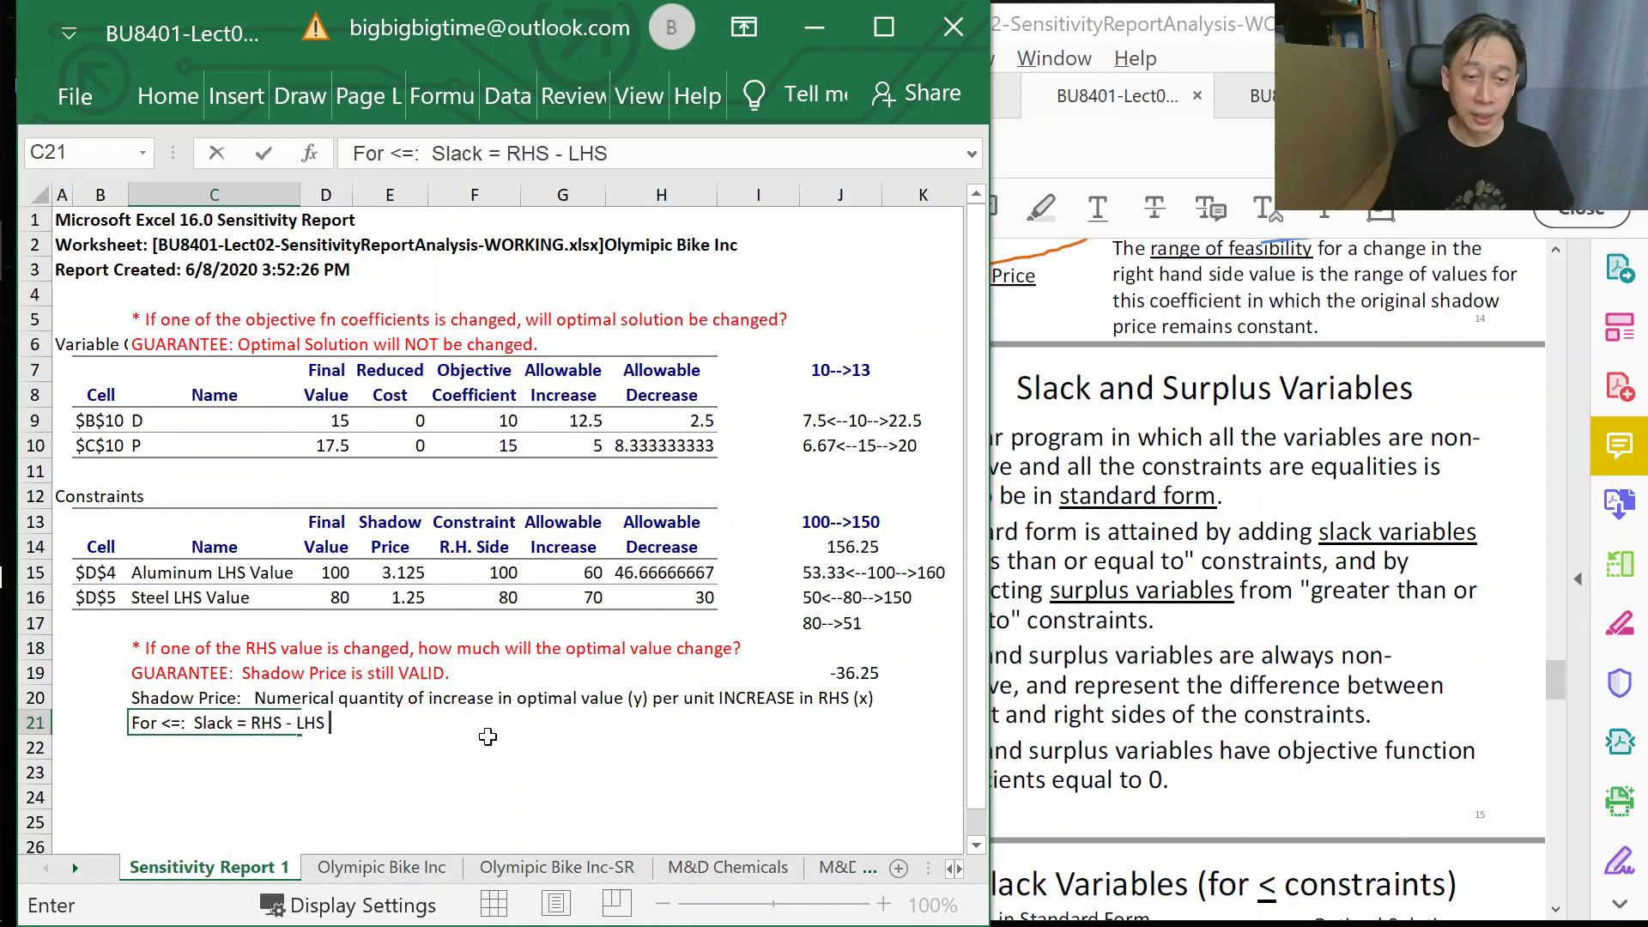
{"action": "key", "text": "Return"}
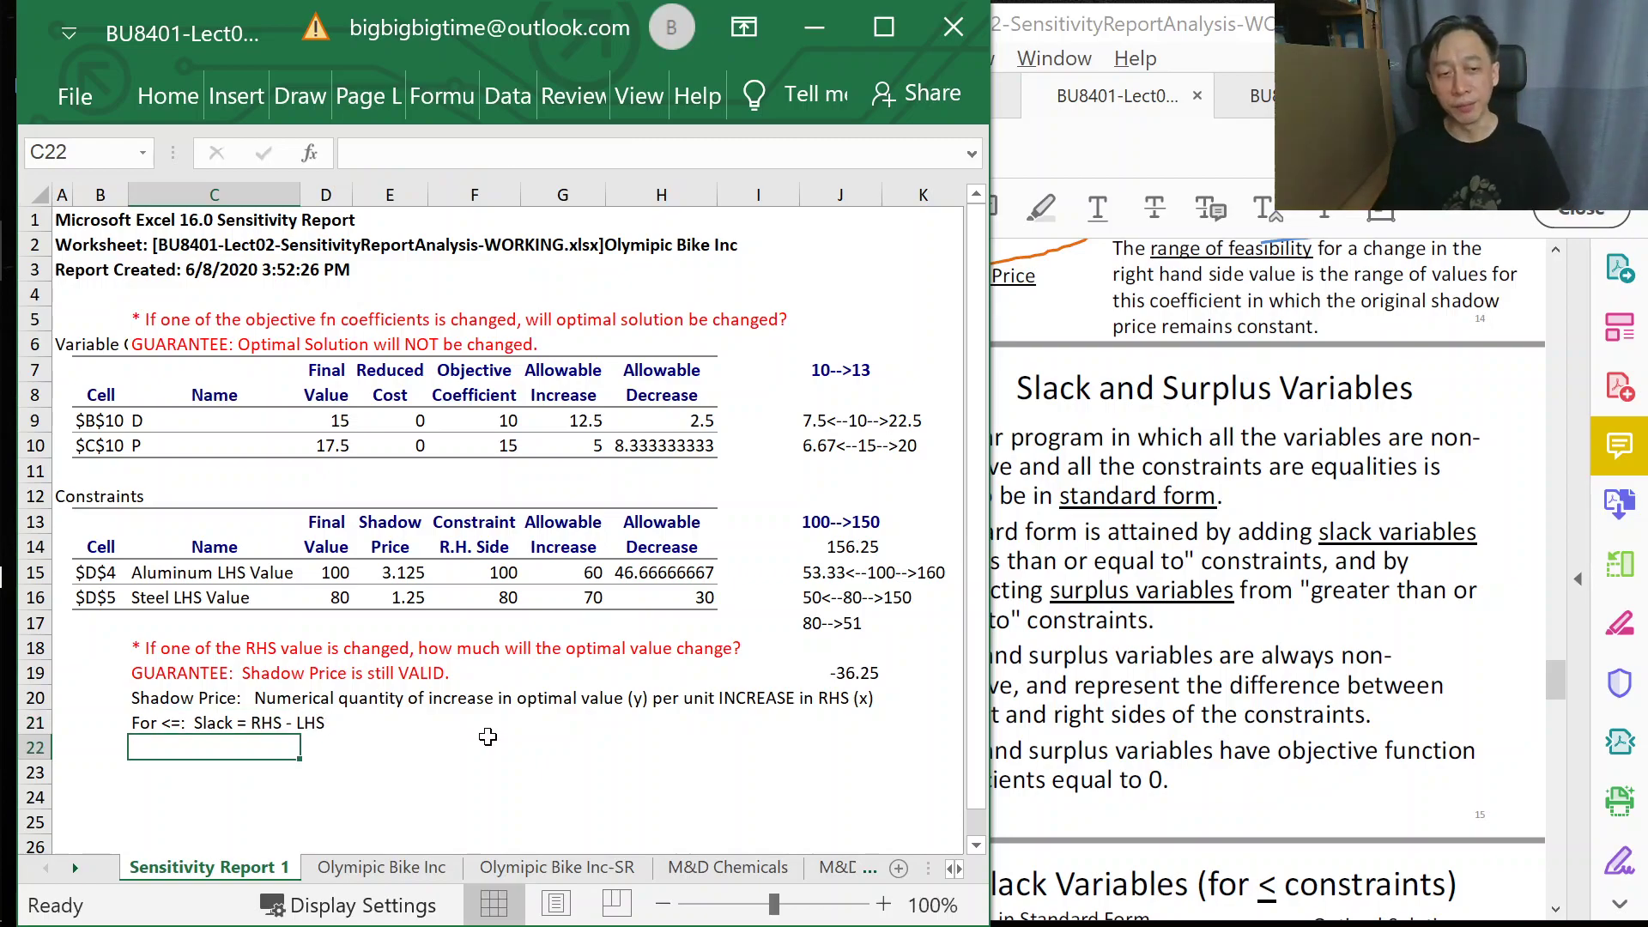
{"action": "type", "text": "For >=:  "}
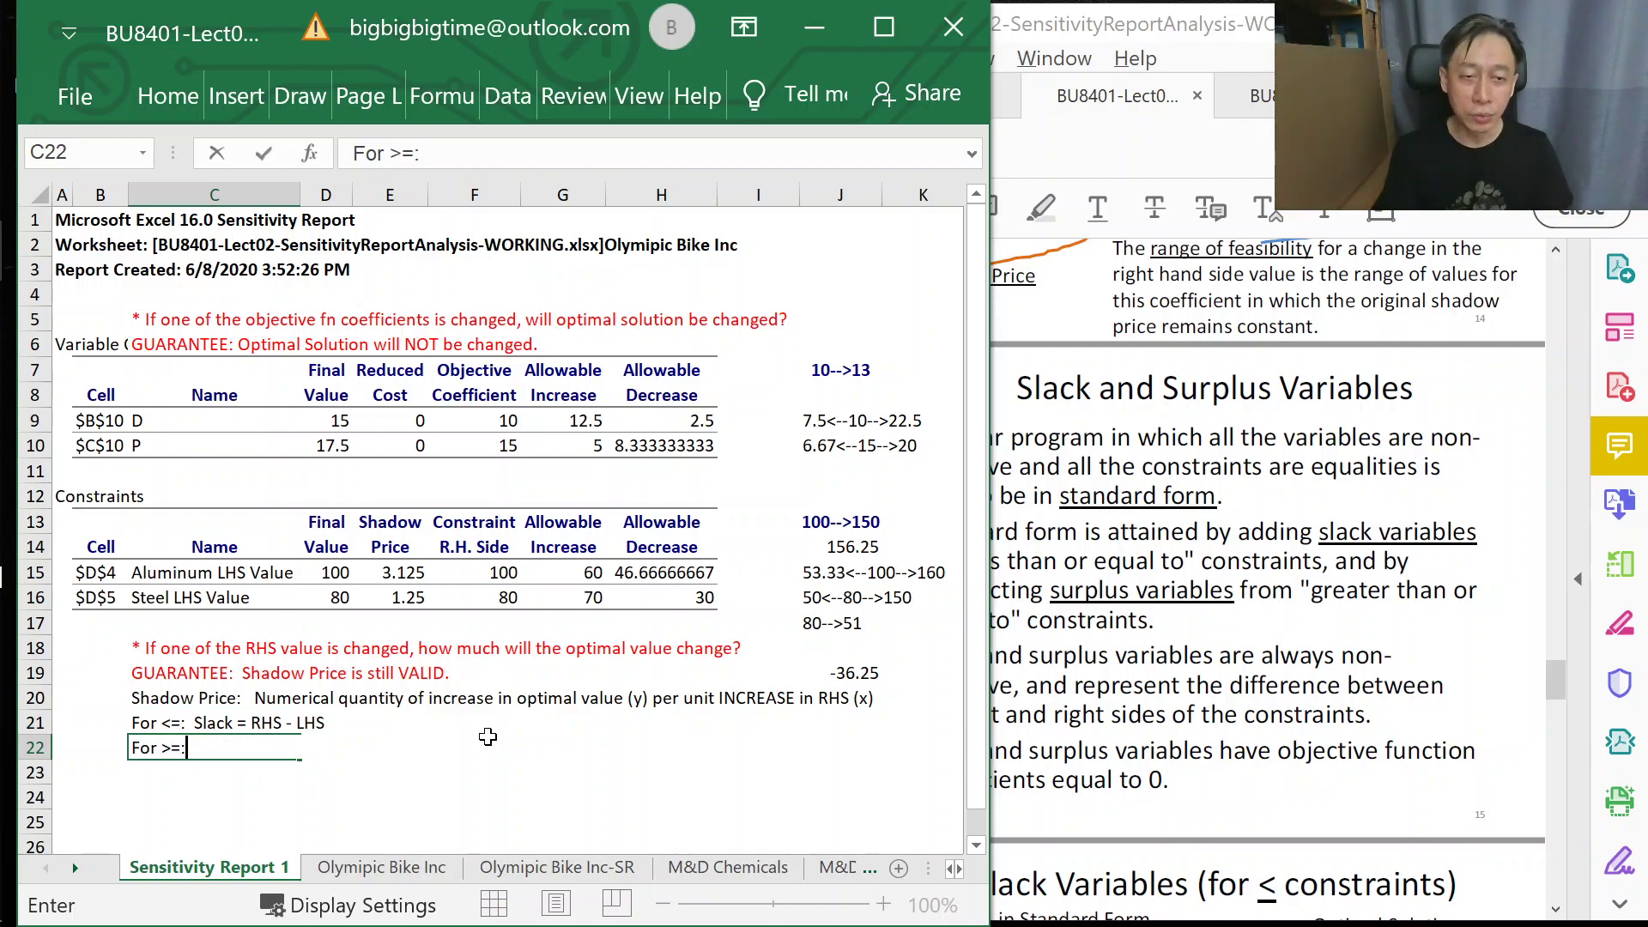
{"action": "type", "text": "Surplus"}
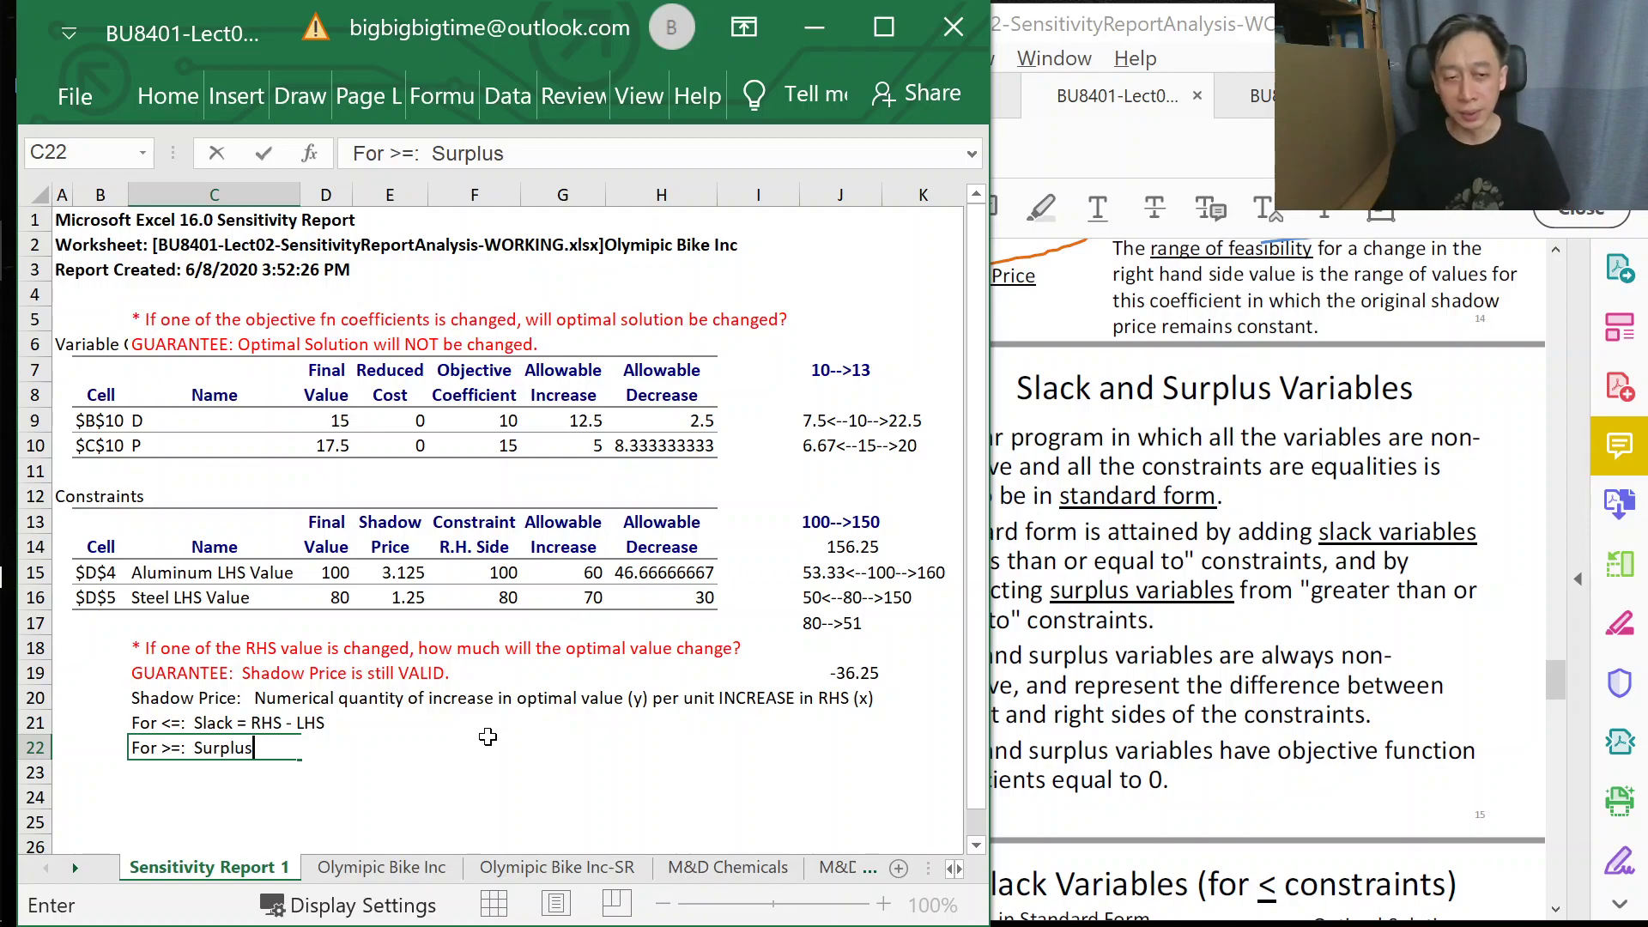
{"action": "type", "text": " ="}
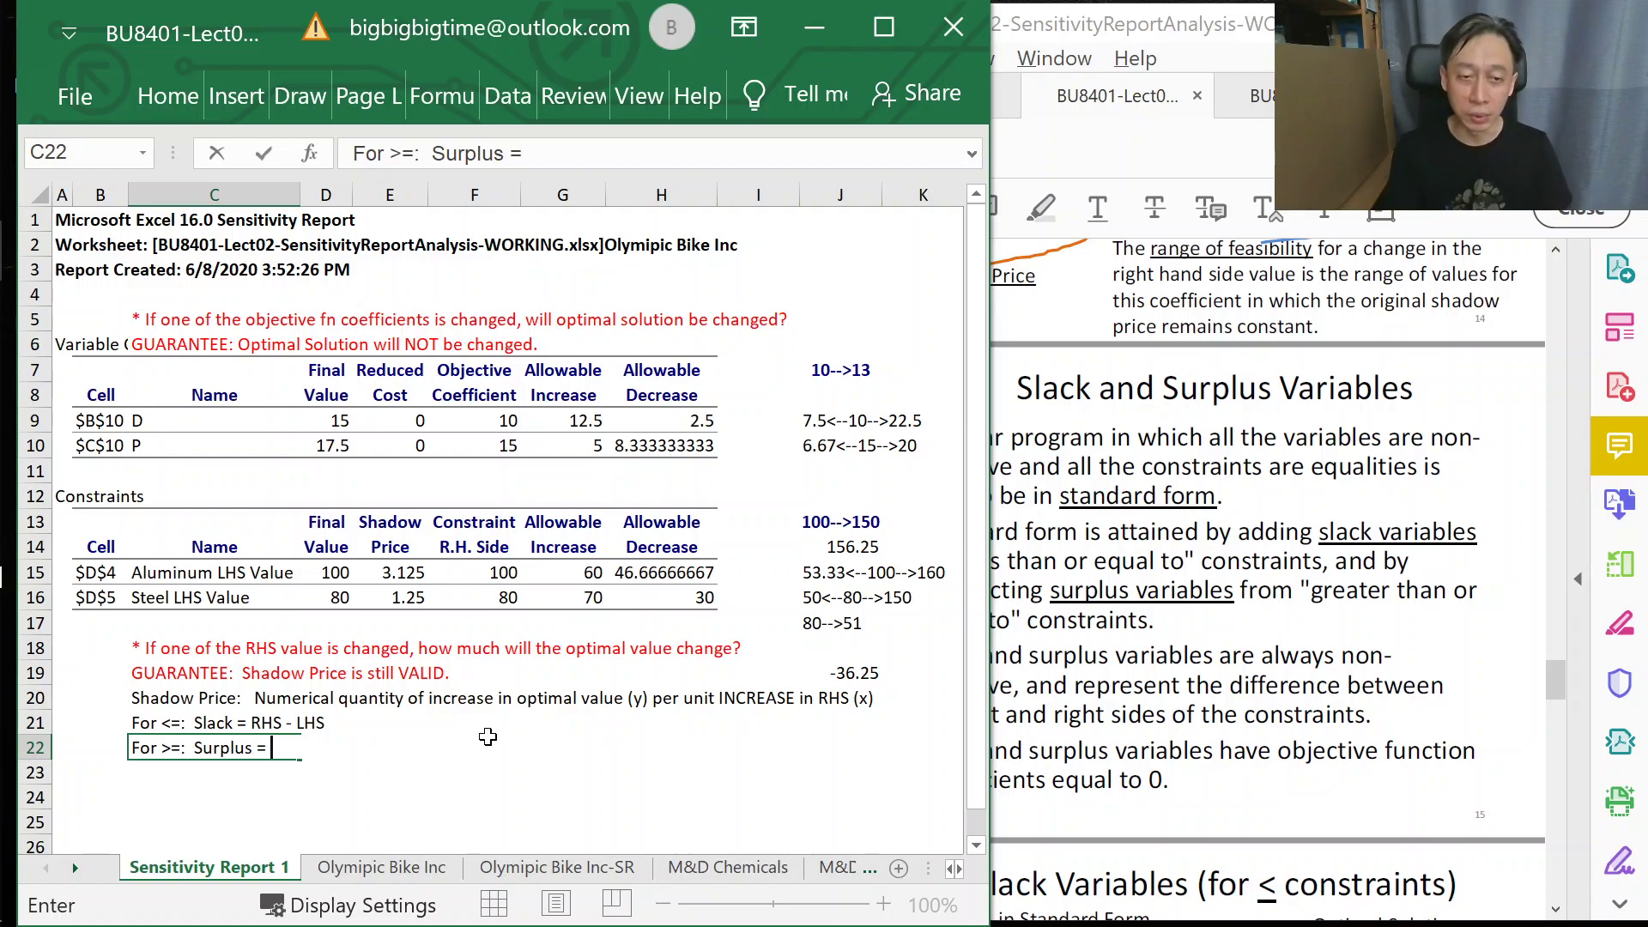
{"action": "type", "text": " LHS - RHS"}
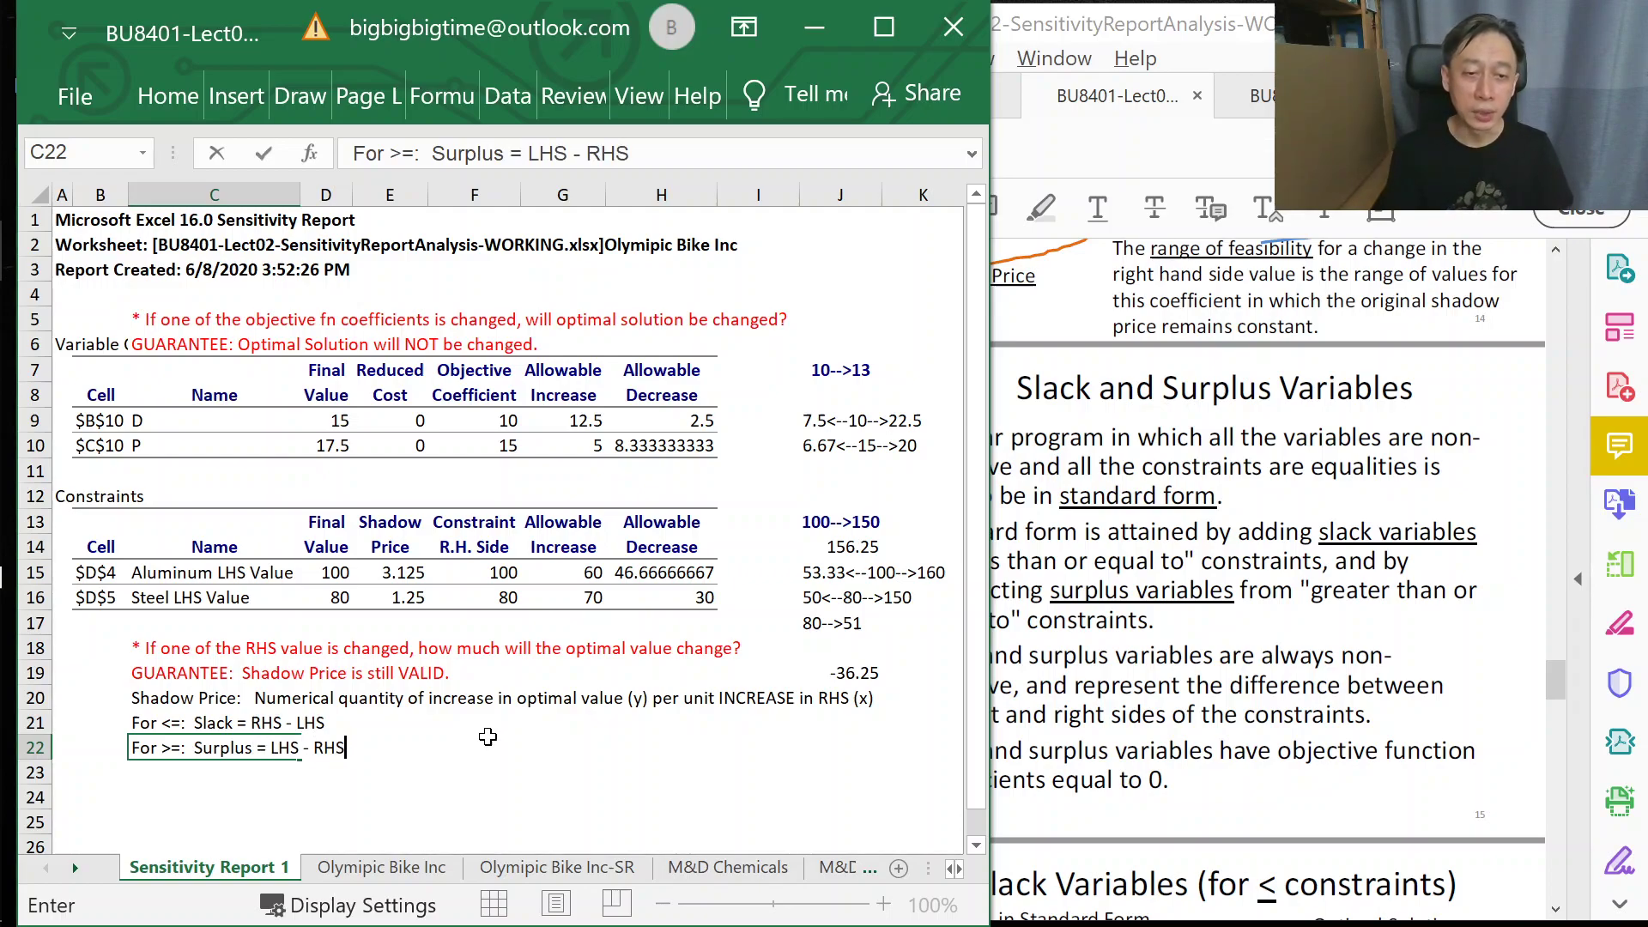
{"action": "key", "text": "Return"}
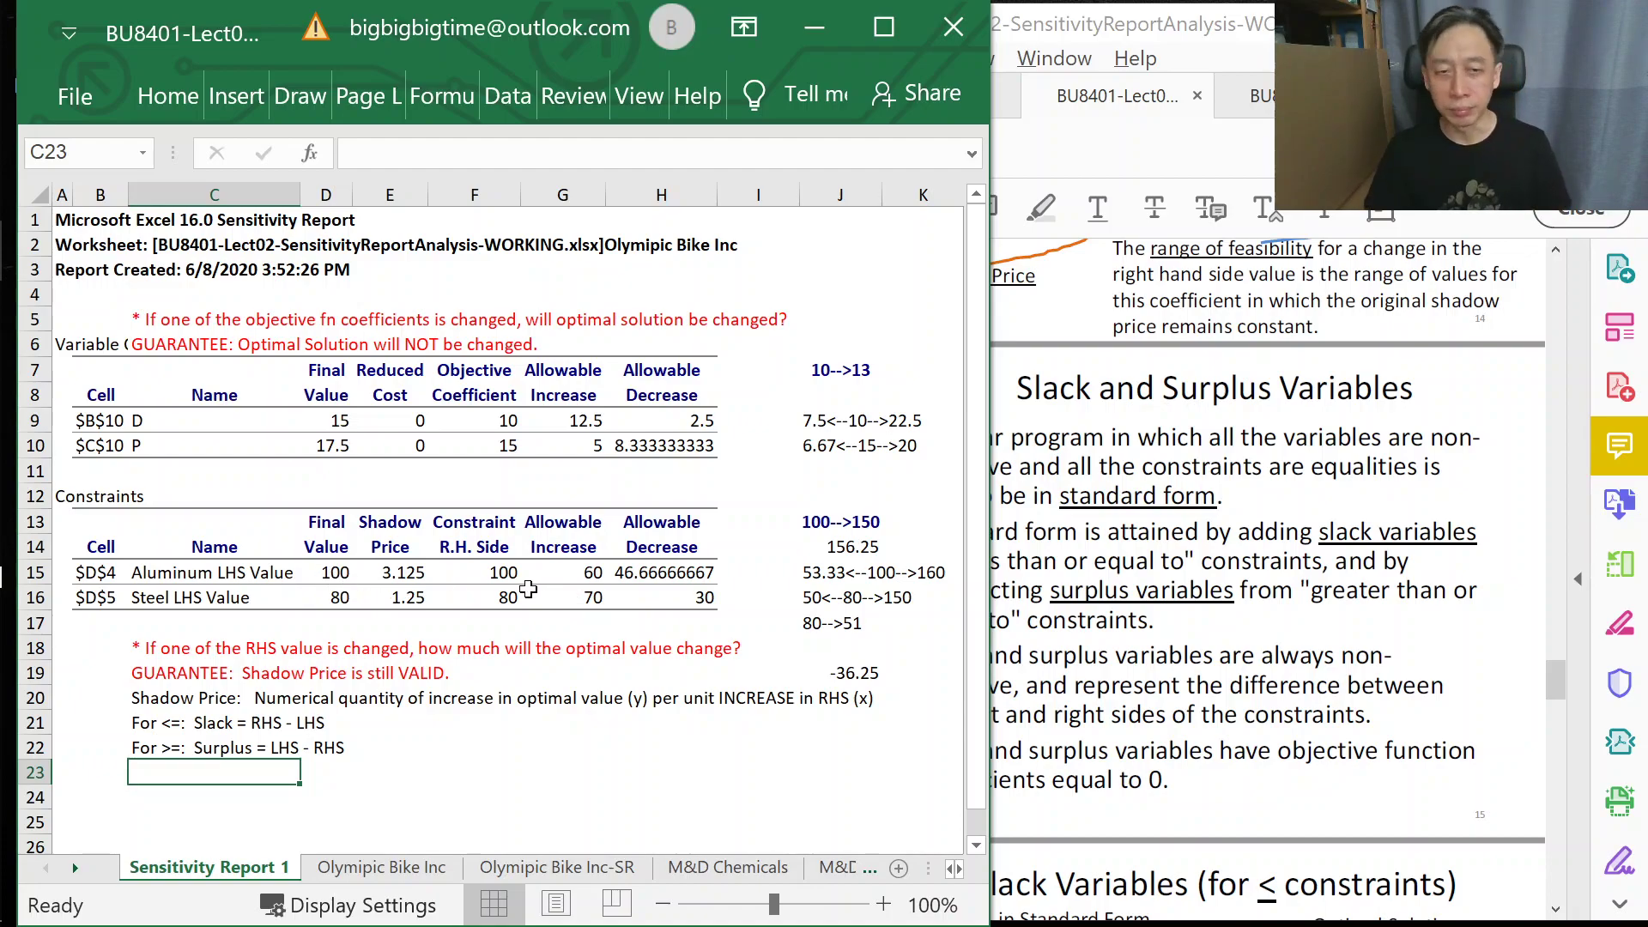
- Compare the steel constraint's final value 80 with its RHS 80, then check aluminum's final value 100
{"action": "left_click", "coordinate": [506, 596]}
{"action": "left_click", "coordinate": [331, 575]}
{"action": "left_click", "coordinate": [331, 598]}
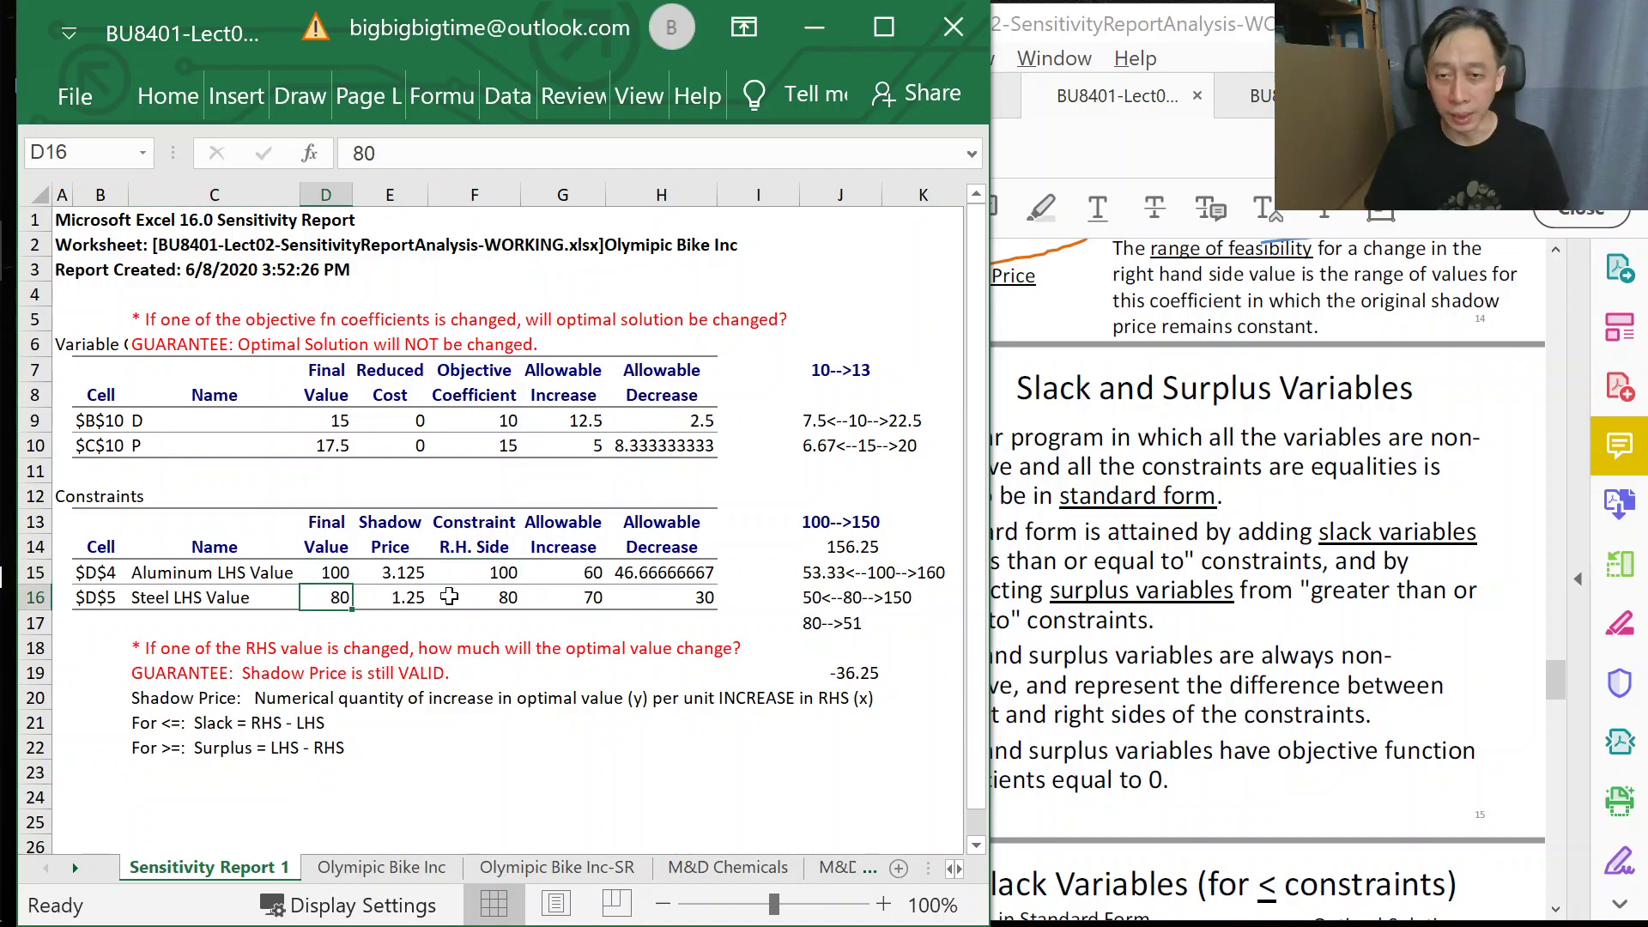
{"action": "left_click", "coordinate": [506, 598]}
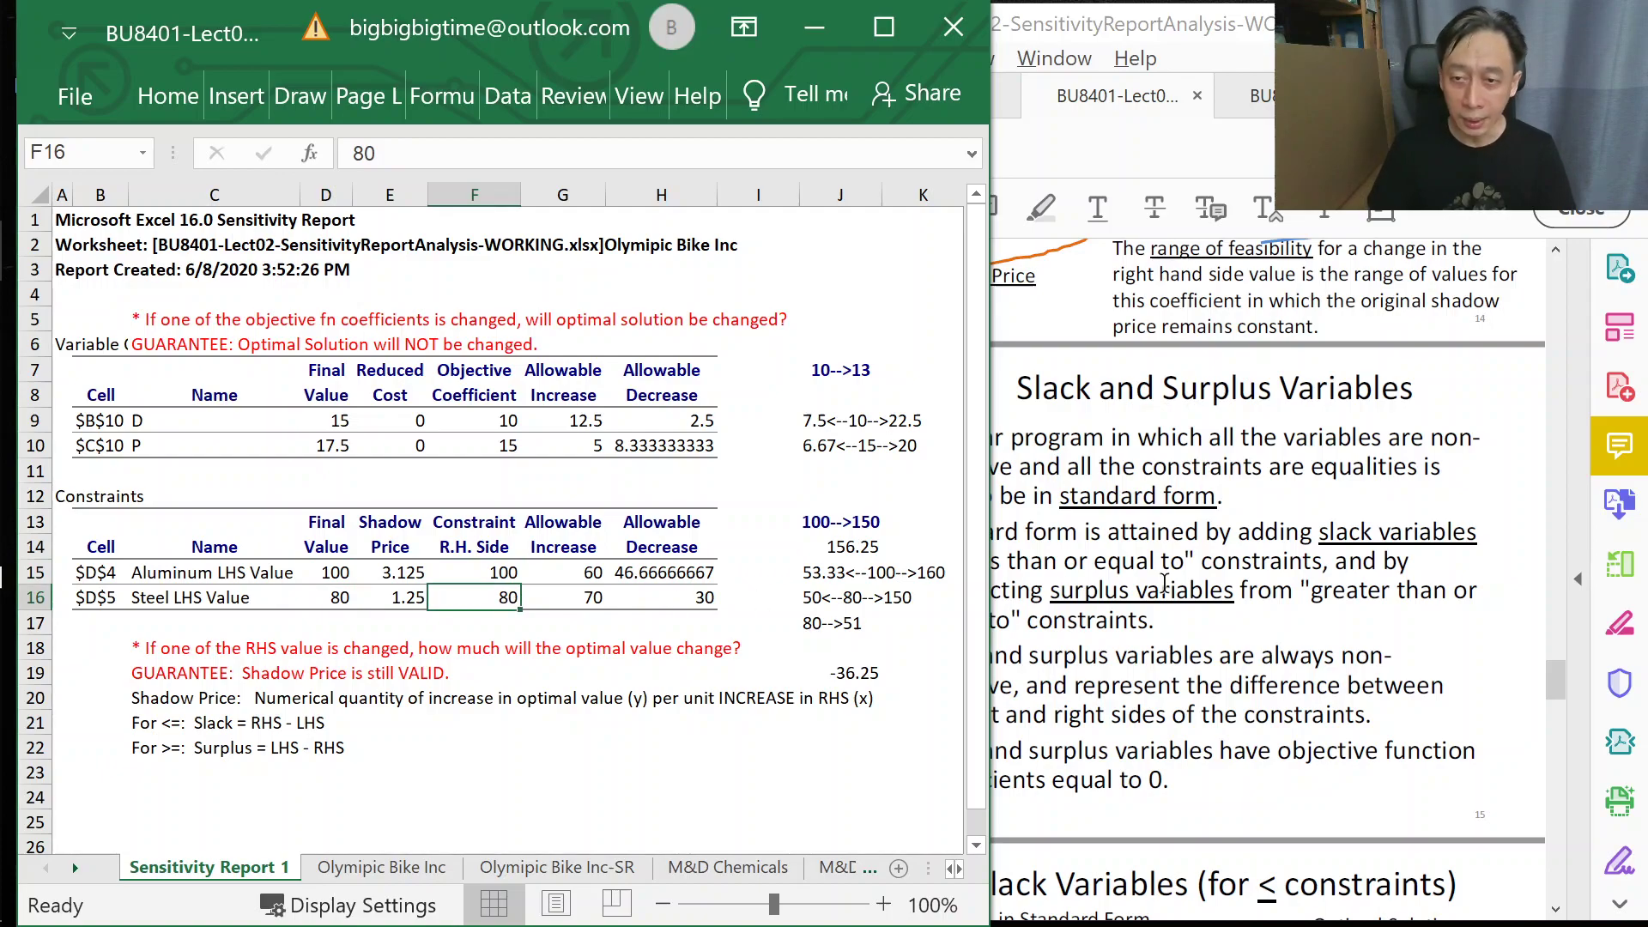
{"action": "scroll", "coordinate": [1167, 590], "scroll_direction": "down", "scroll_amount": 1}
{"action": "scroll", "coordinate": [1167, 590], "scroll_direction": "down", "scroll_amount": 10}
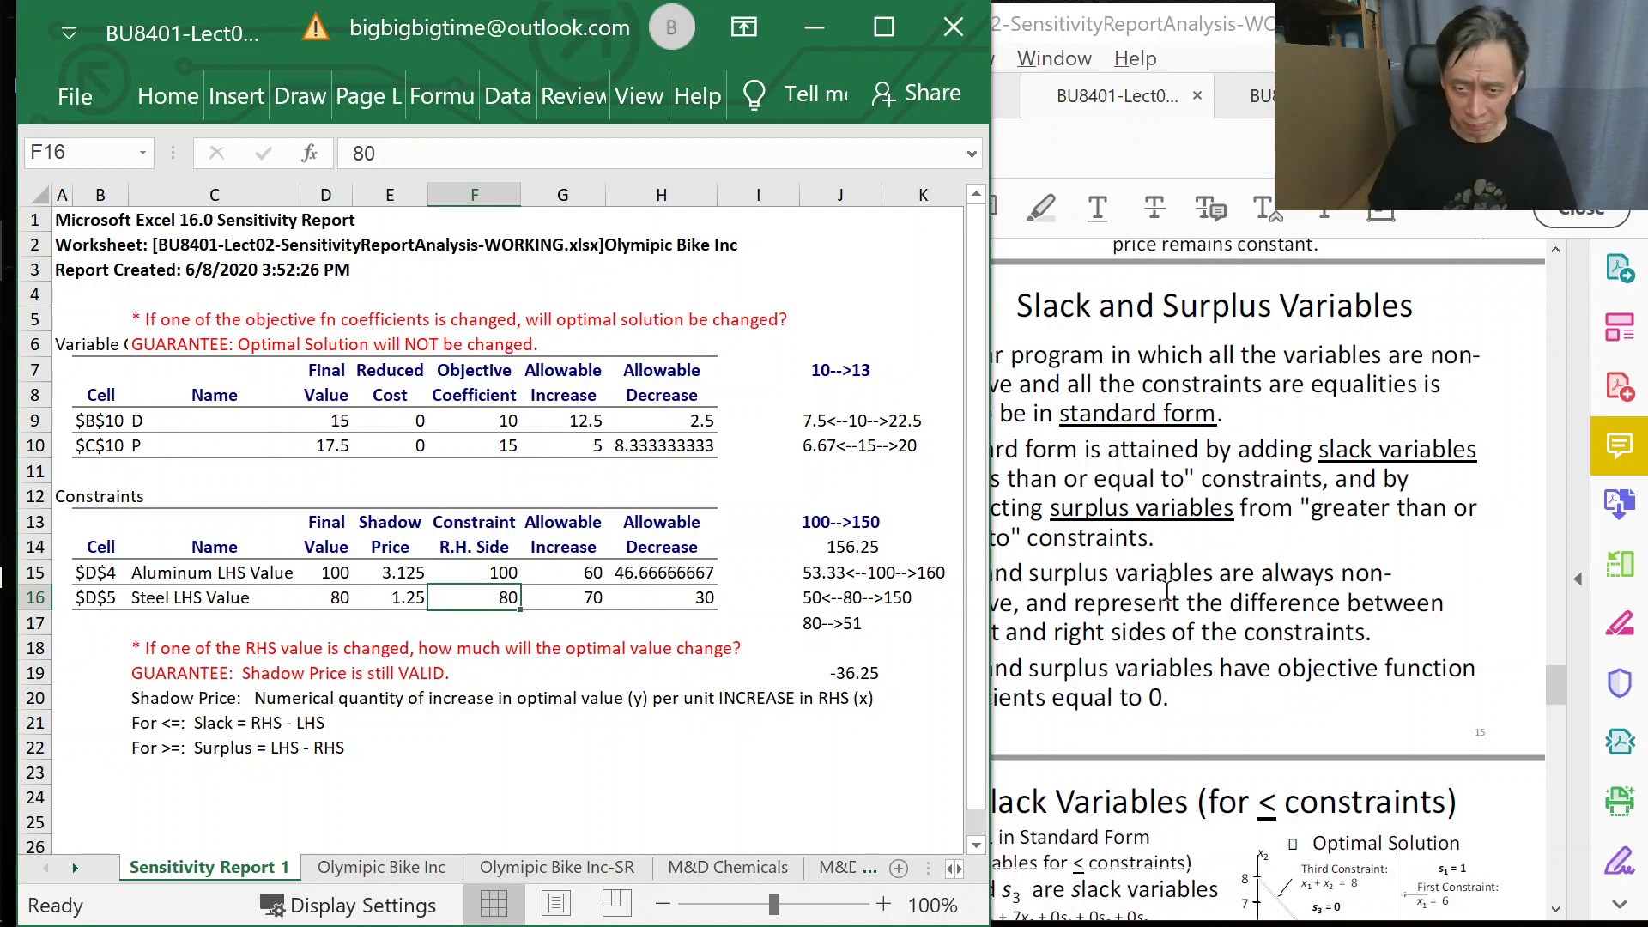
{"action": "scroll", "coordinate": [1167, 591], "scroll_direction": "down", "scroll_amount": 4}
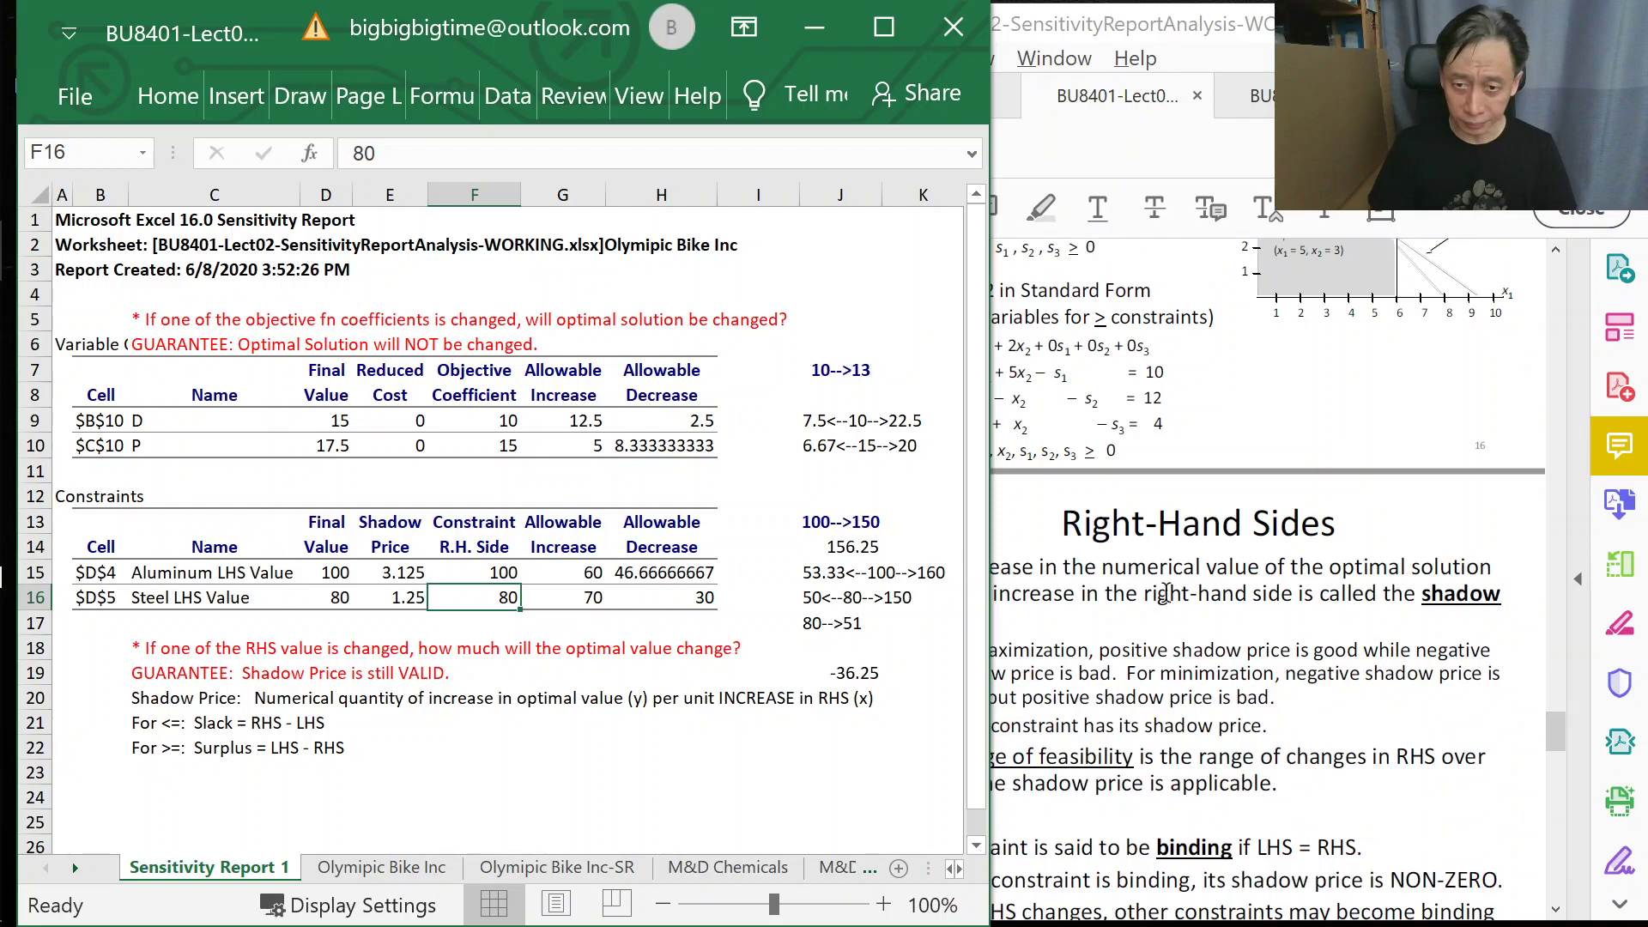
{"action": "left_click", "coordinate": [451, 569]}
{"action": "left_click", "coordinate": [339, 571]}
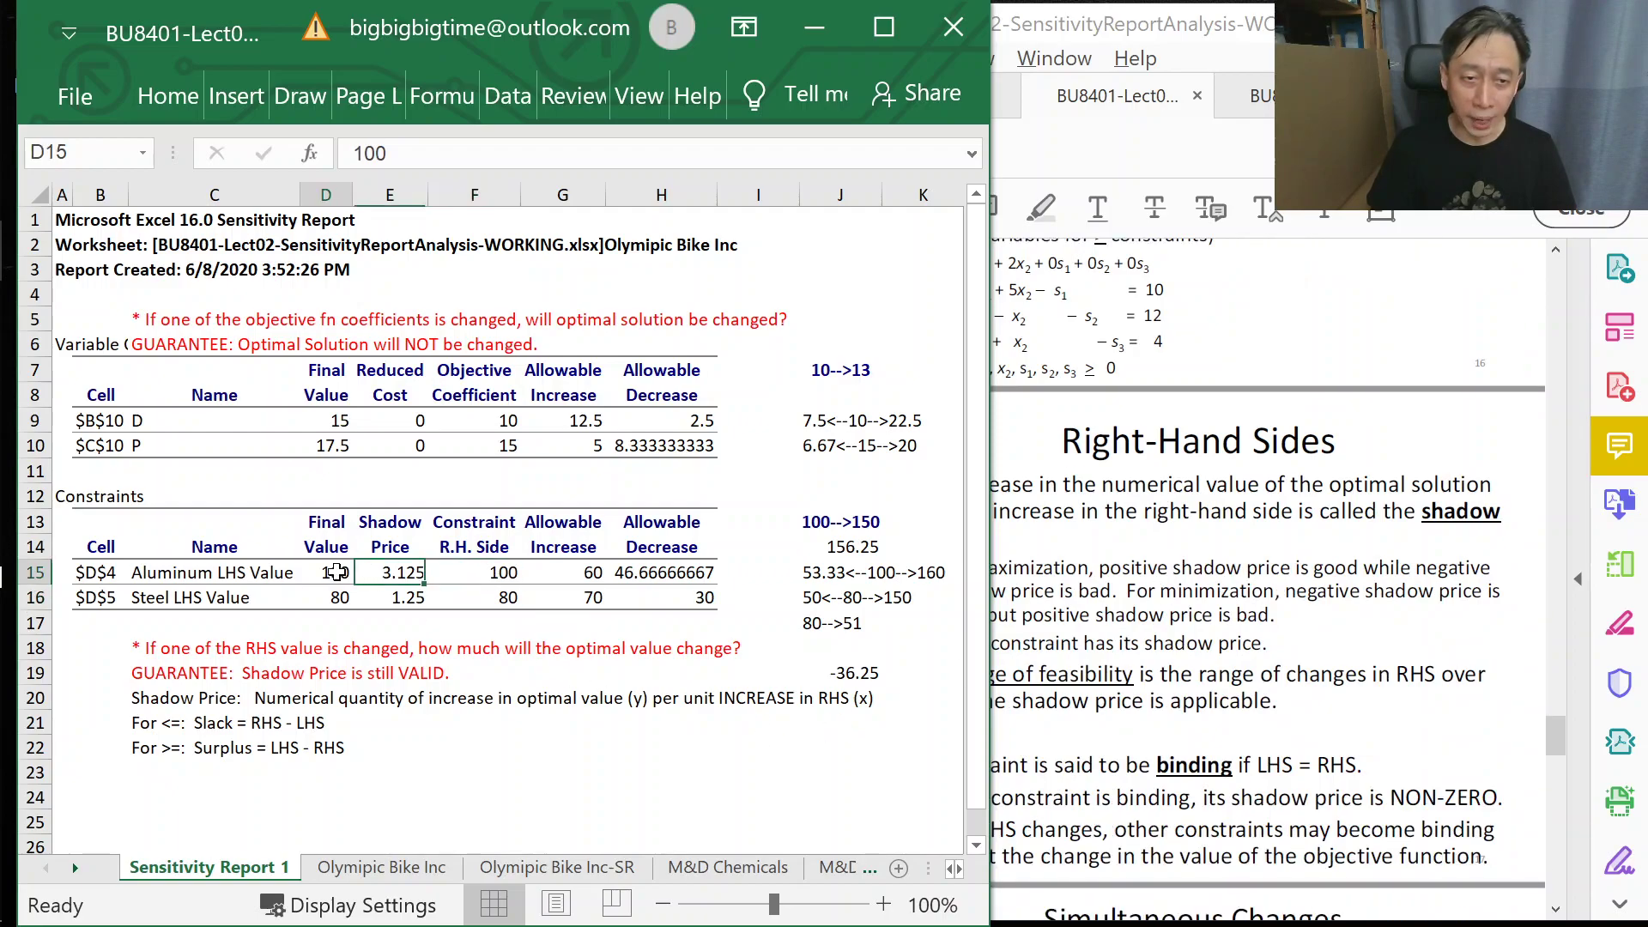
- Write 'When LHS = RHS, we say constraint is "binding"' in F21 and 'and Shadow Price will be non-zero' in G22
{"action": "double_click", "coordinate": [478, 722]}
{"action": "type", "text": "When "}
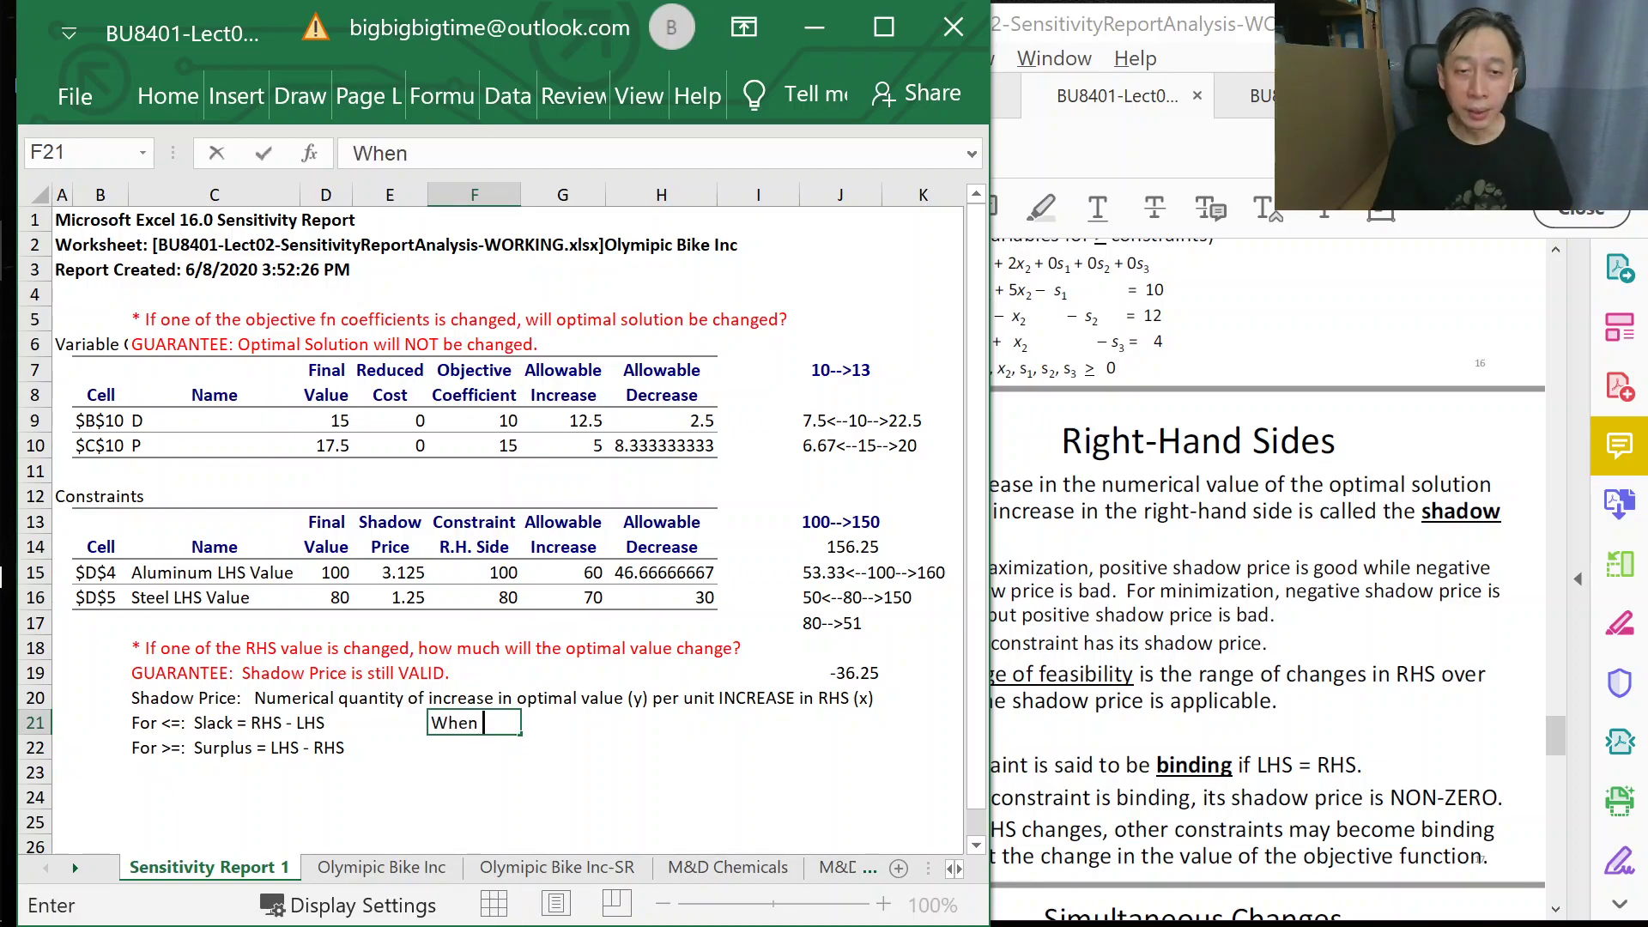
{"action": "type", "text": "LHS = RHS,"}
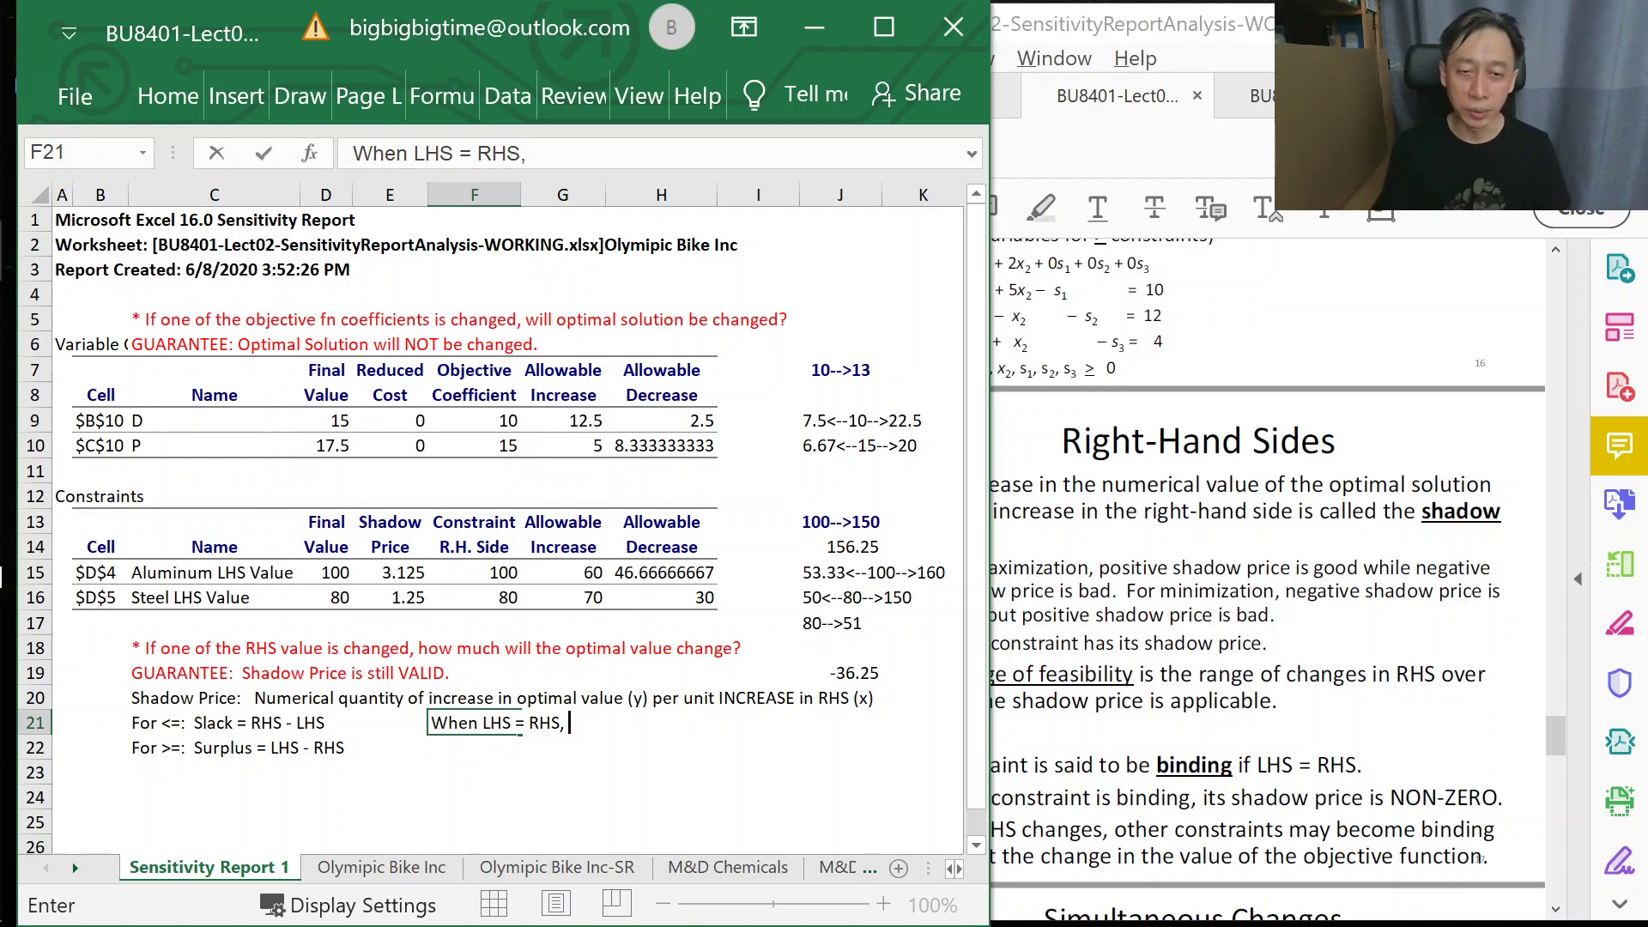
{"action": "type", "text": " we say constraint is "}
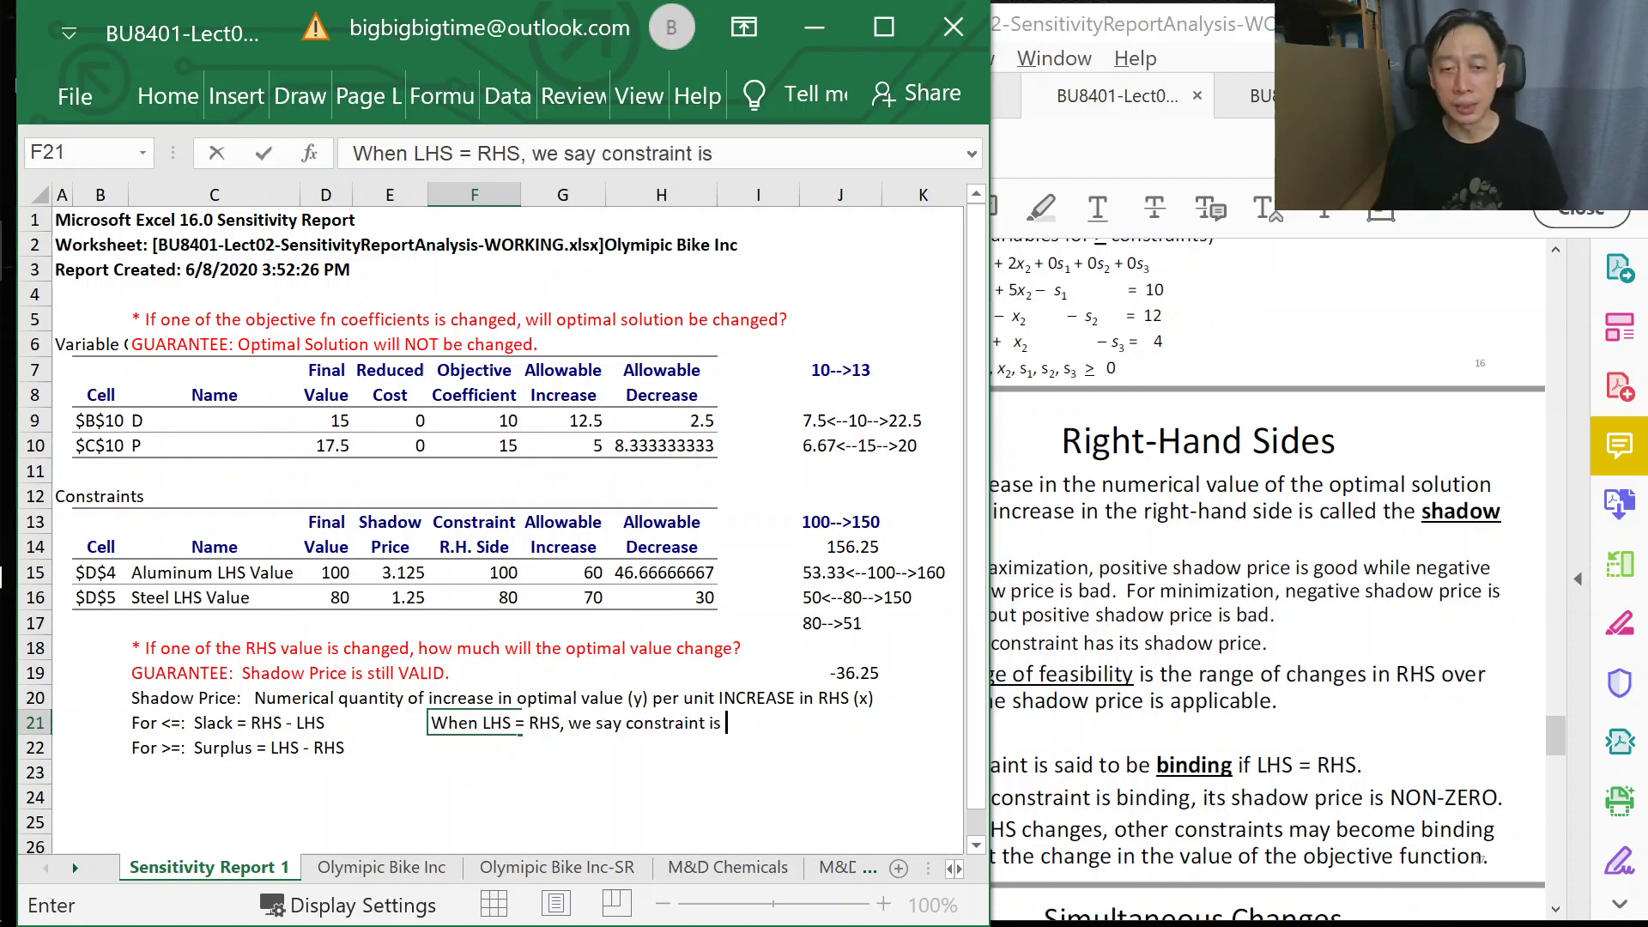
{"action": "type", "text": "\"binding"}
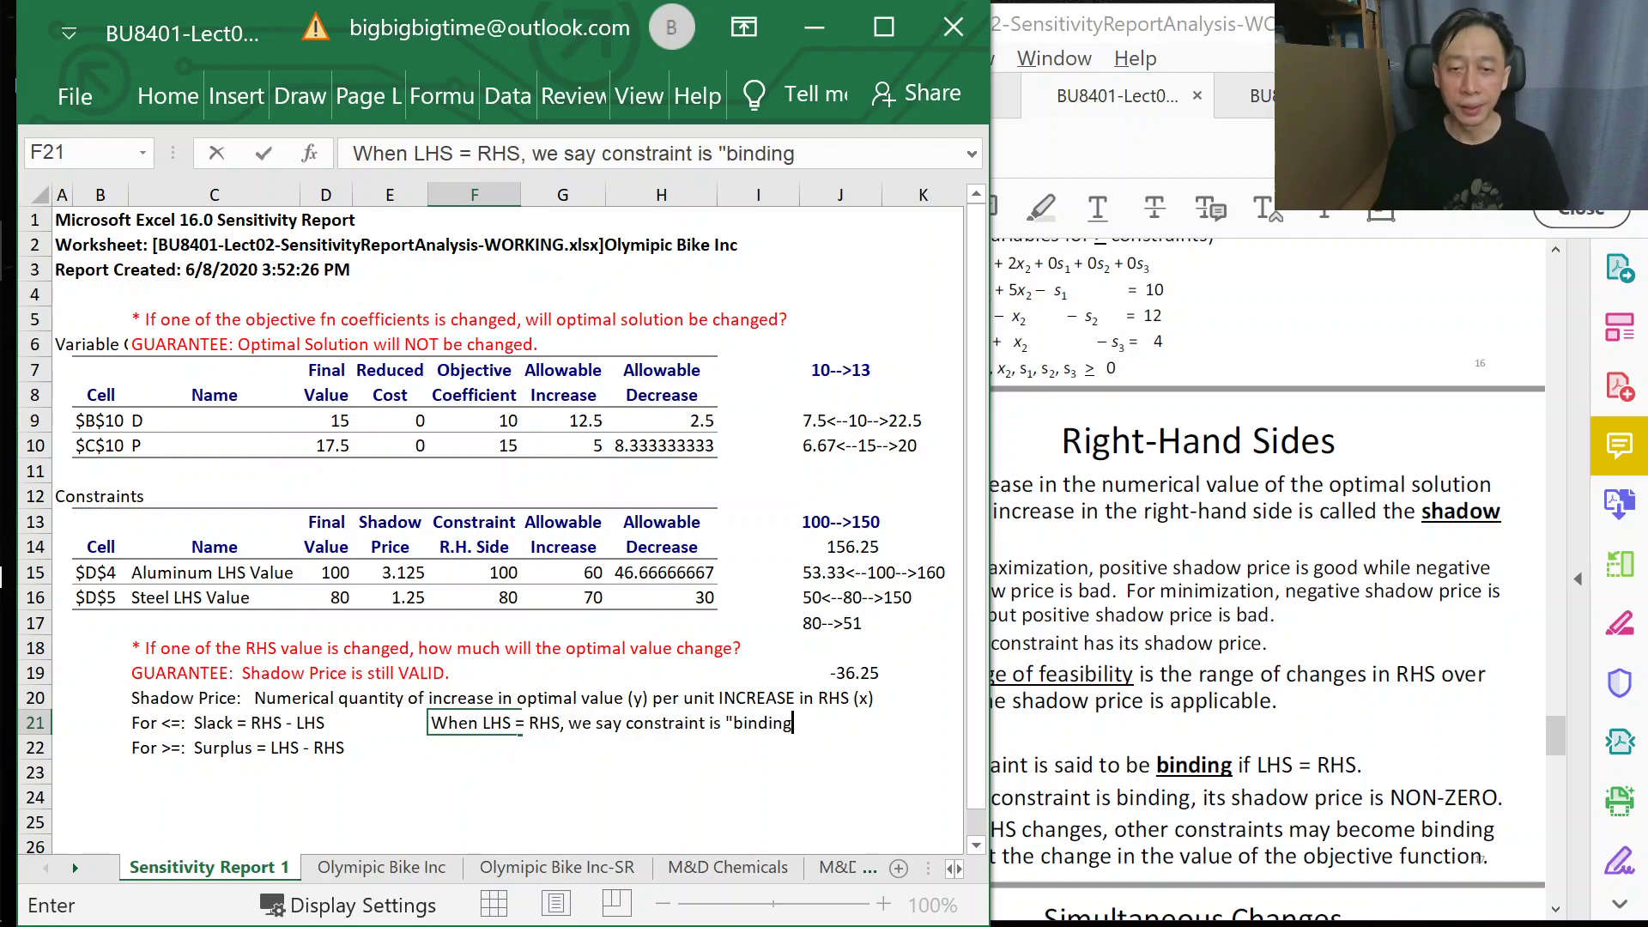
{"action": "type", "text": "\""}
{"action": "key", "text": "Return"}
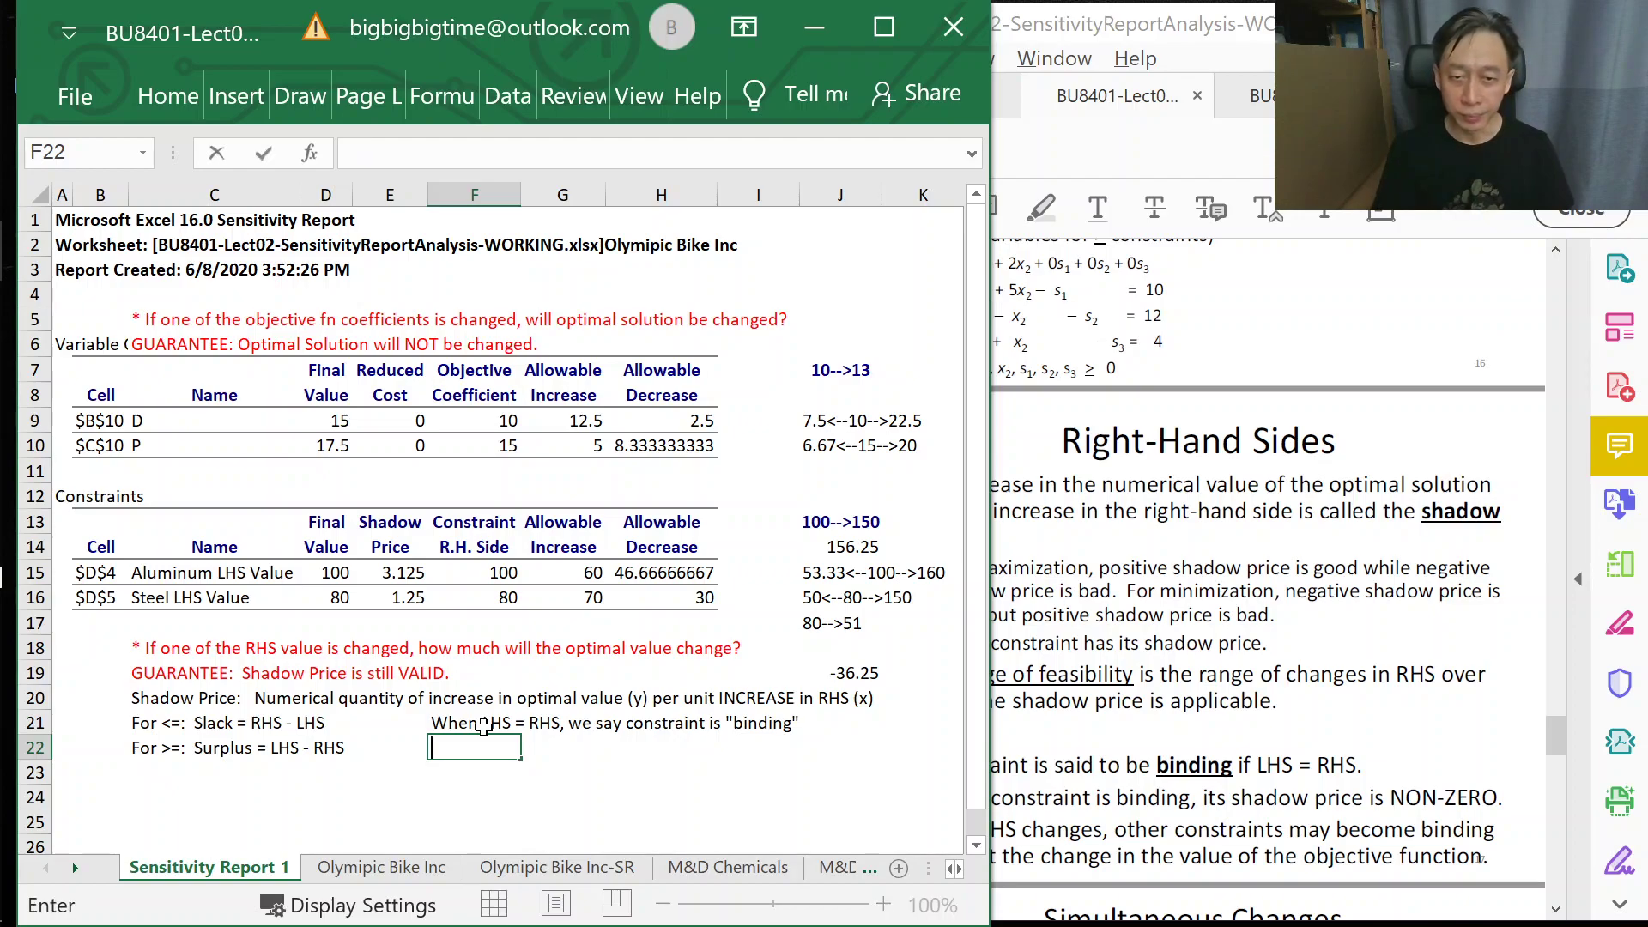
{"action": "left_click", "coordinate": [484, 726]}
{"action": "key", "text": "Down"}
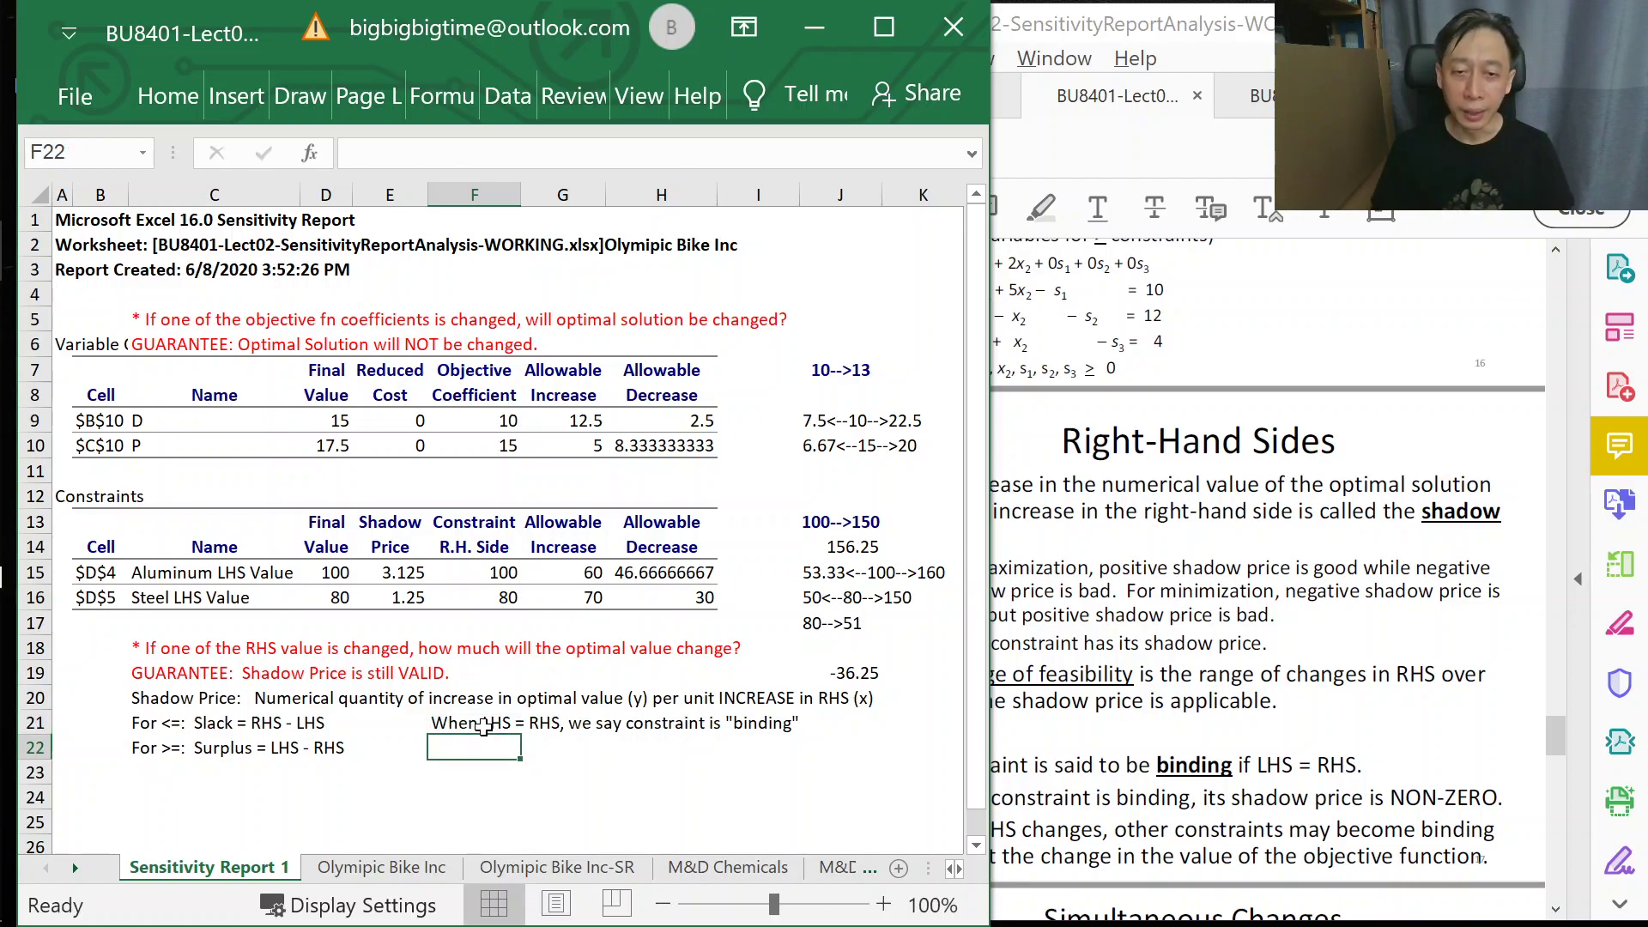
{"action": "key", "text": "Right"}
{"action": "type", "text": "and Sha"}
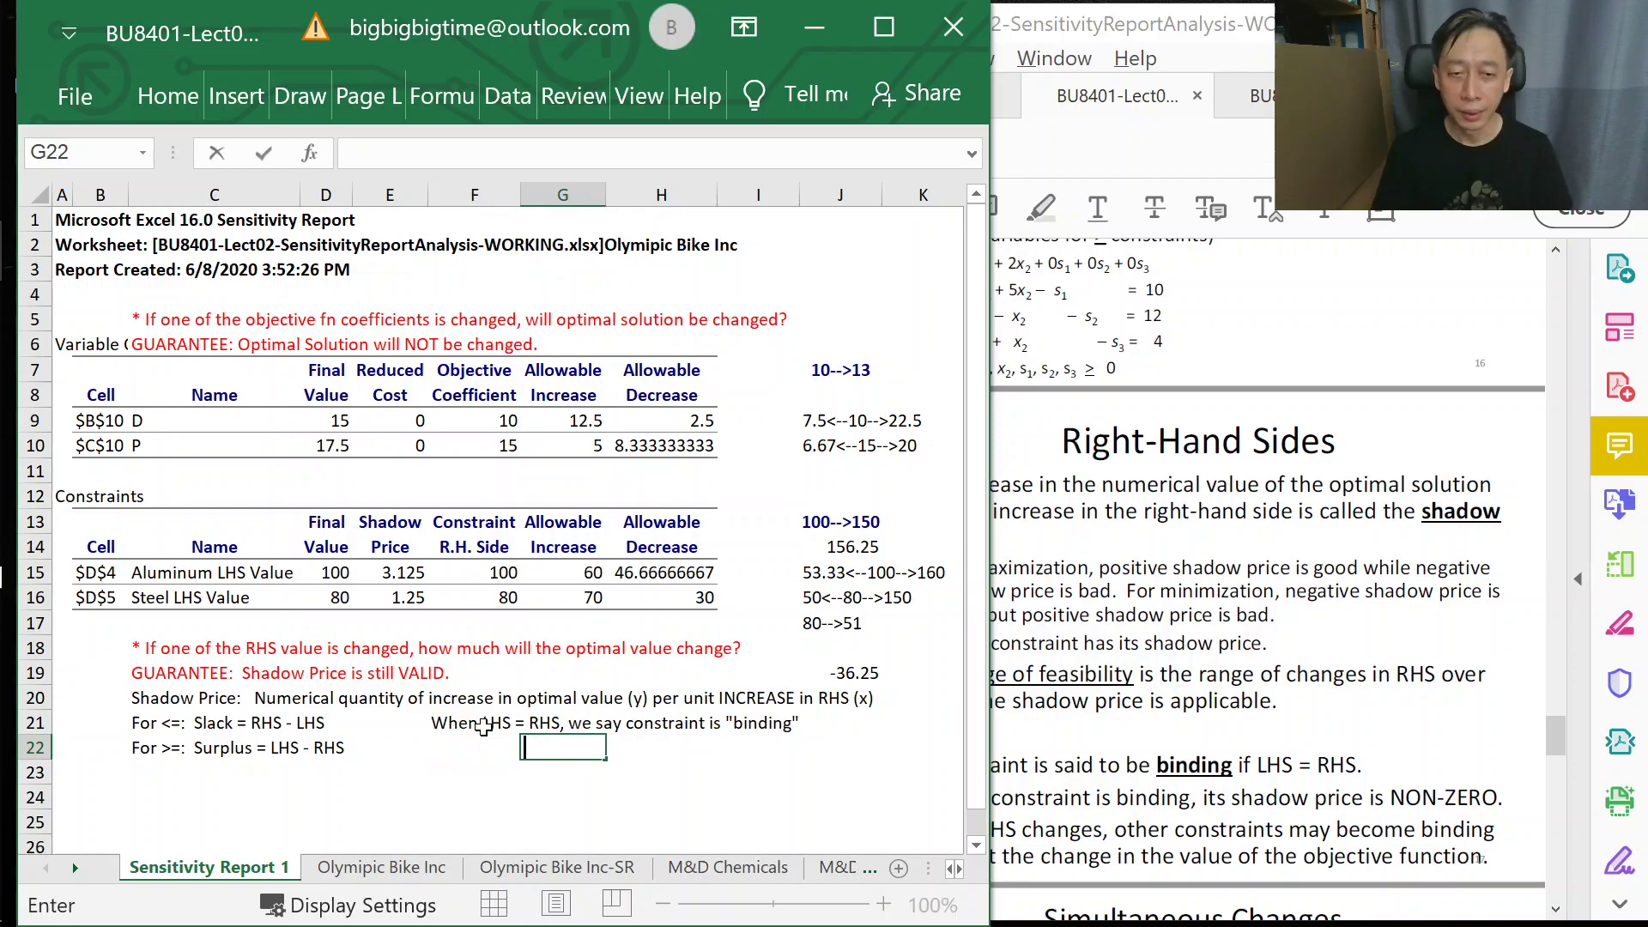
{"action": "type", "text": "dow "}
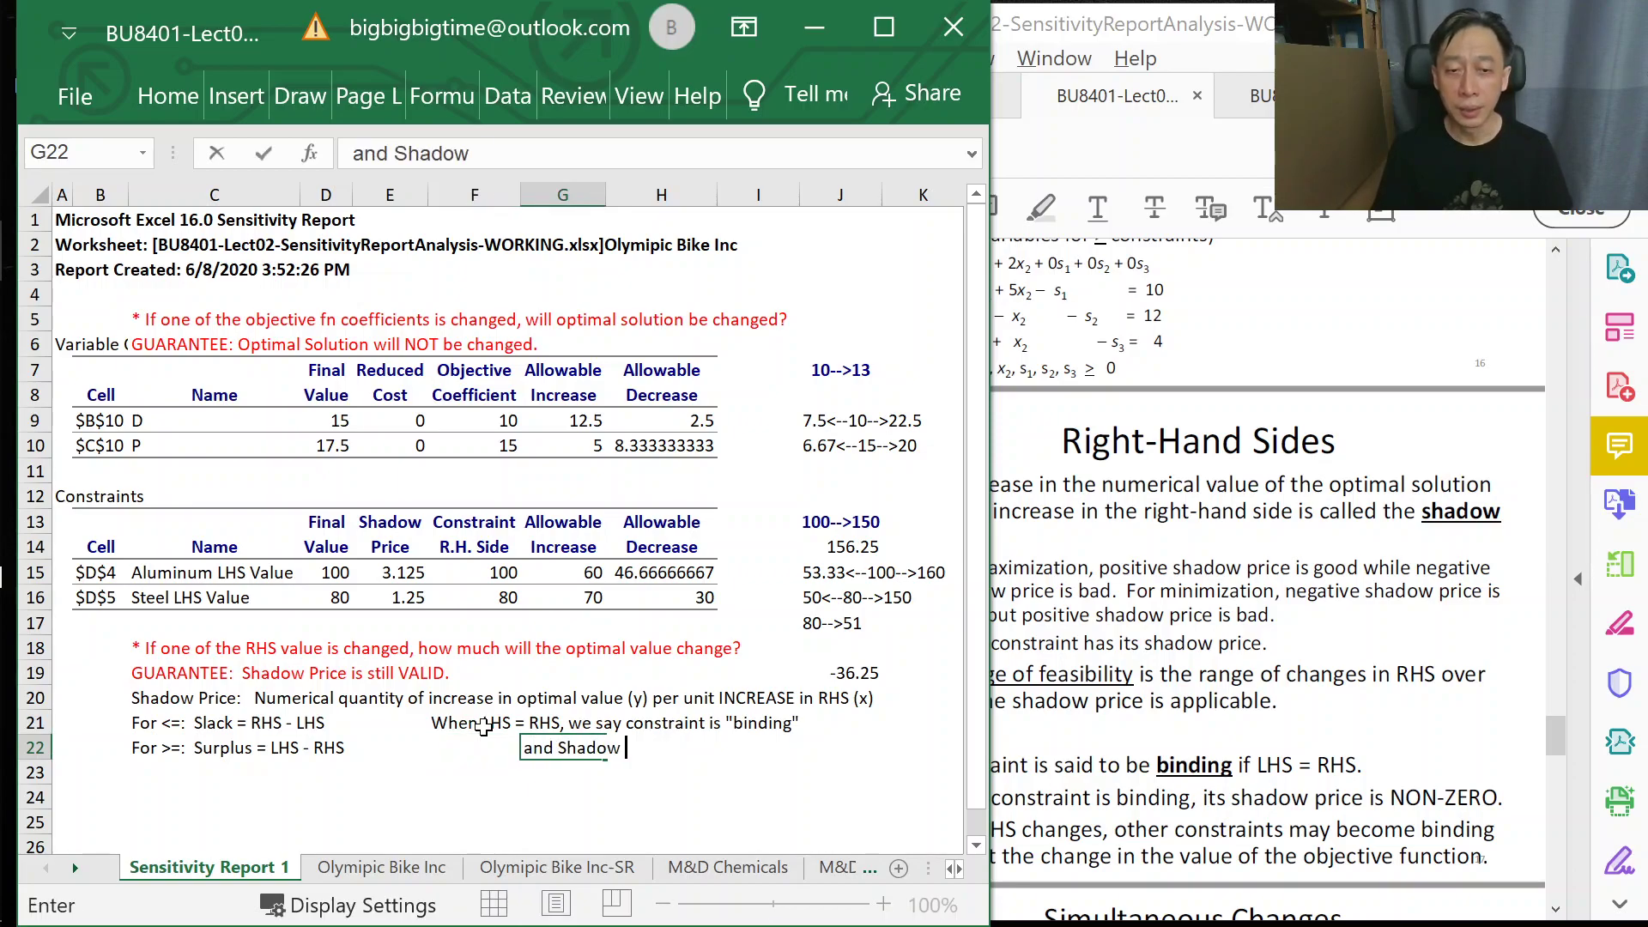
{"action": "type", "text": "Price will be non-zero"}
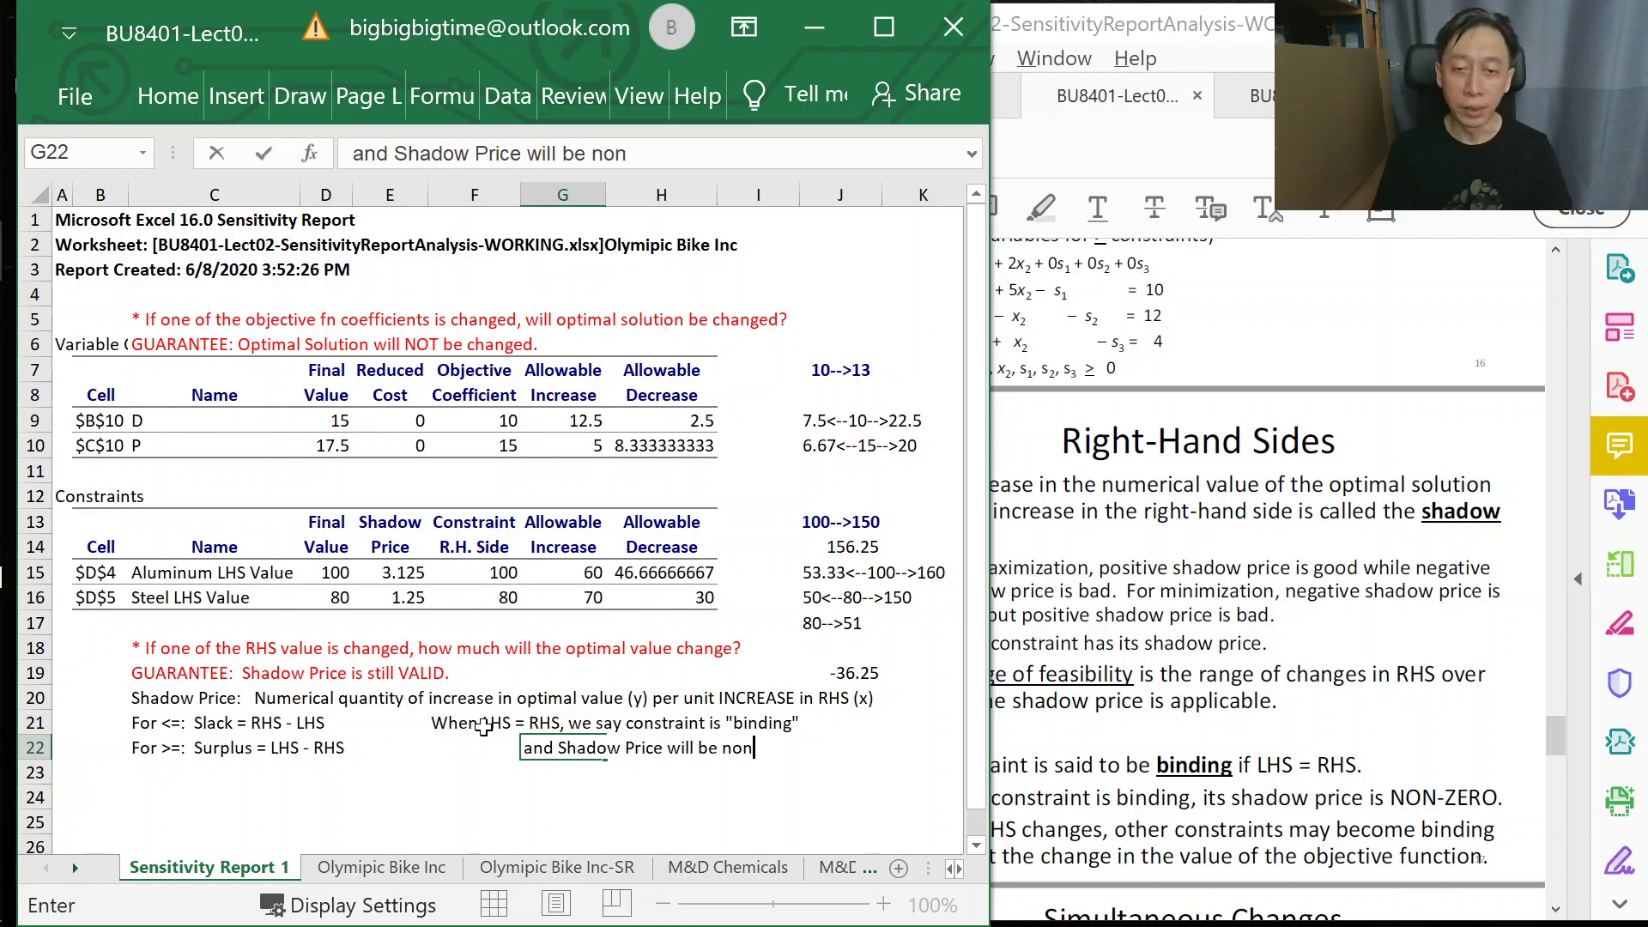
{"action": "key", "text": "Return"}
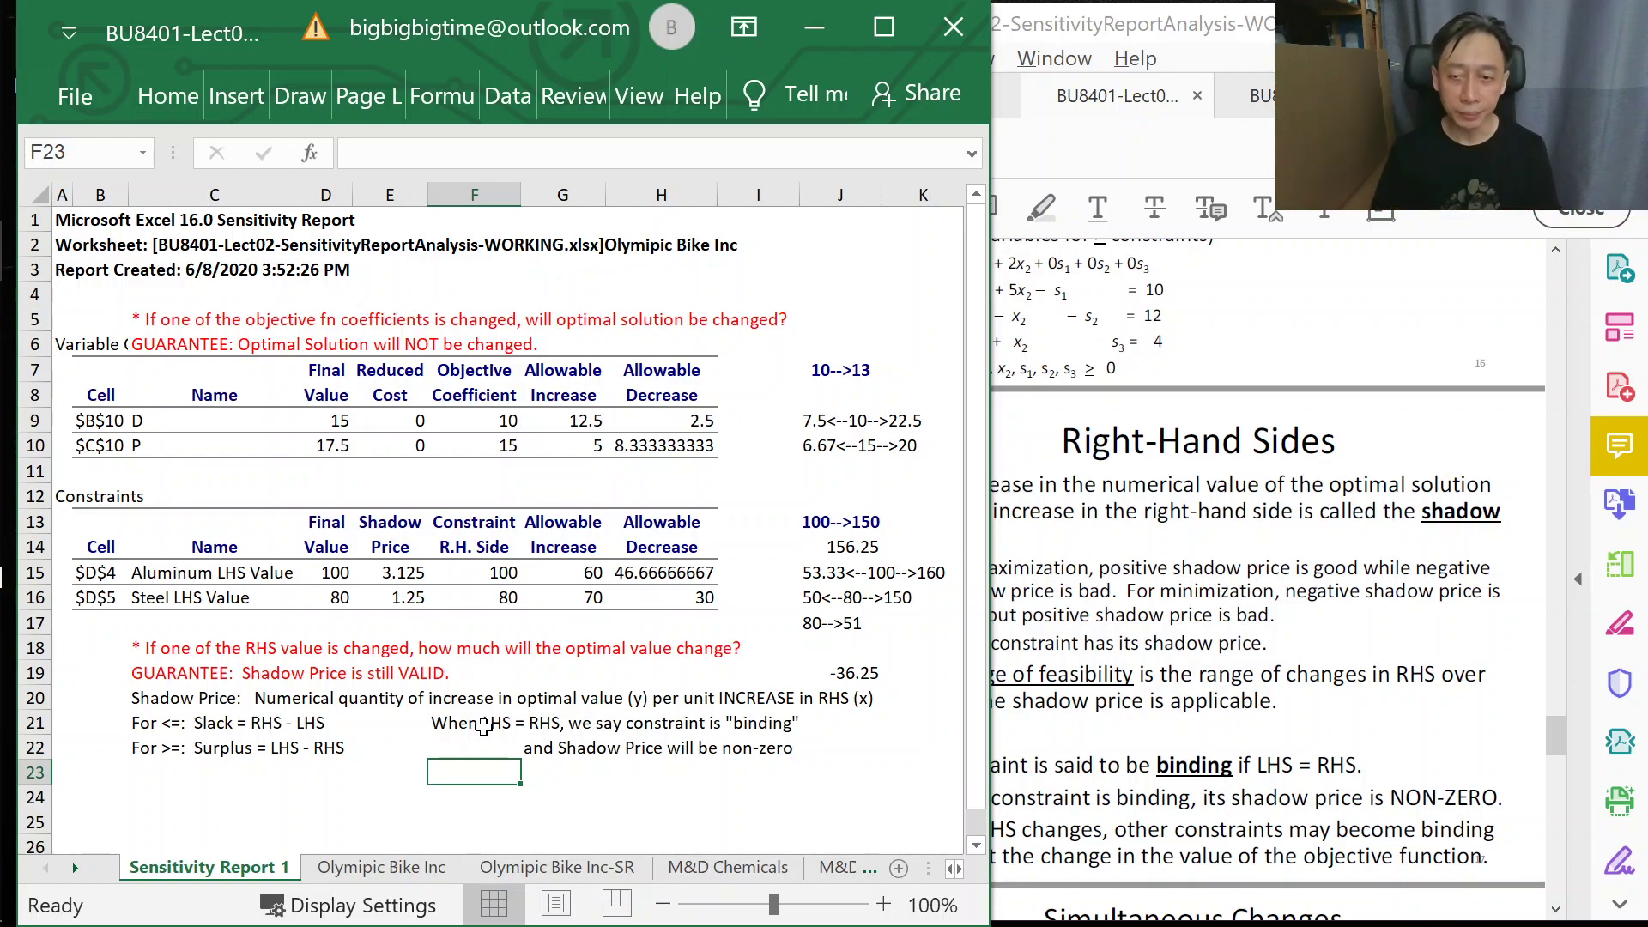
- Bring the lecture PDF forward and scroll to the 'Slack Variables (for ≤ constraints)' slide
{"action": "left_click", "coordinate": [1585, 594]}
{"action": "scroll", "coordinate": [1264, 650], "scroll_direction": "down", "scroll_amount": 1}
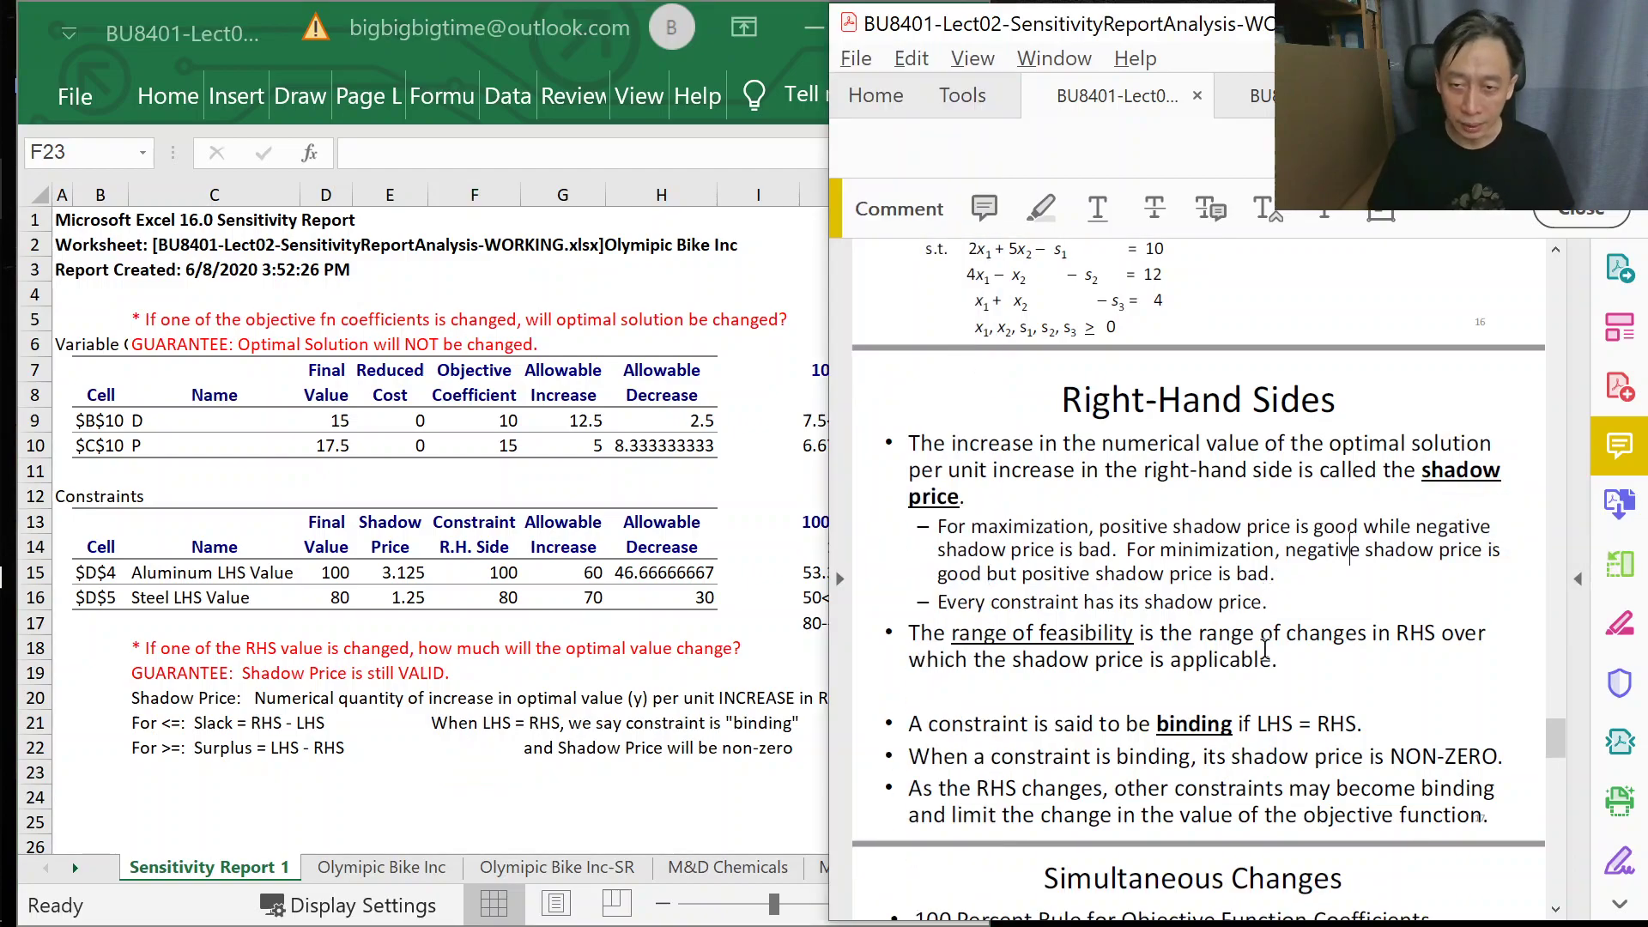
{"action": "scroll", "coordinate": [1229, 592], "scroll_direction": "up", "scroll_amount": 4}
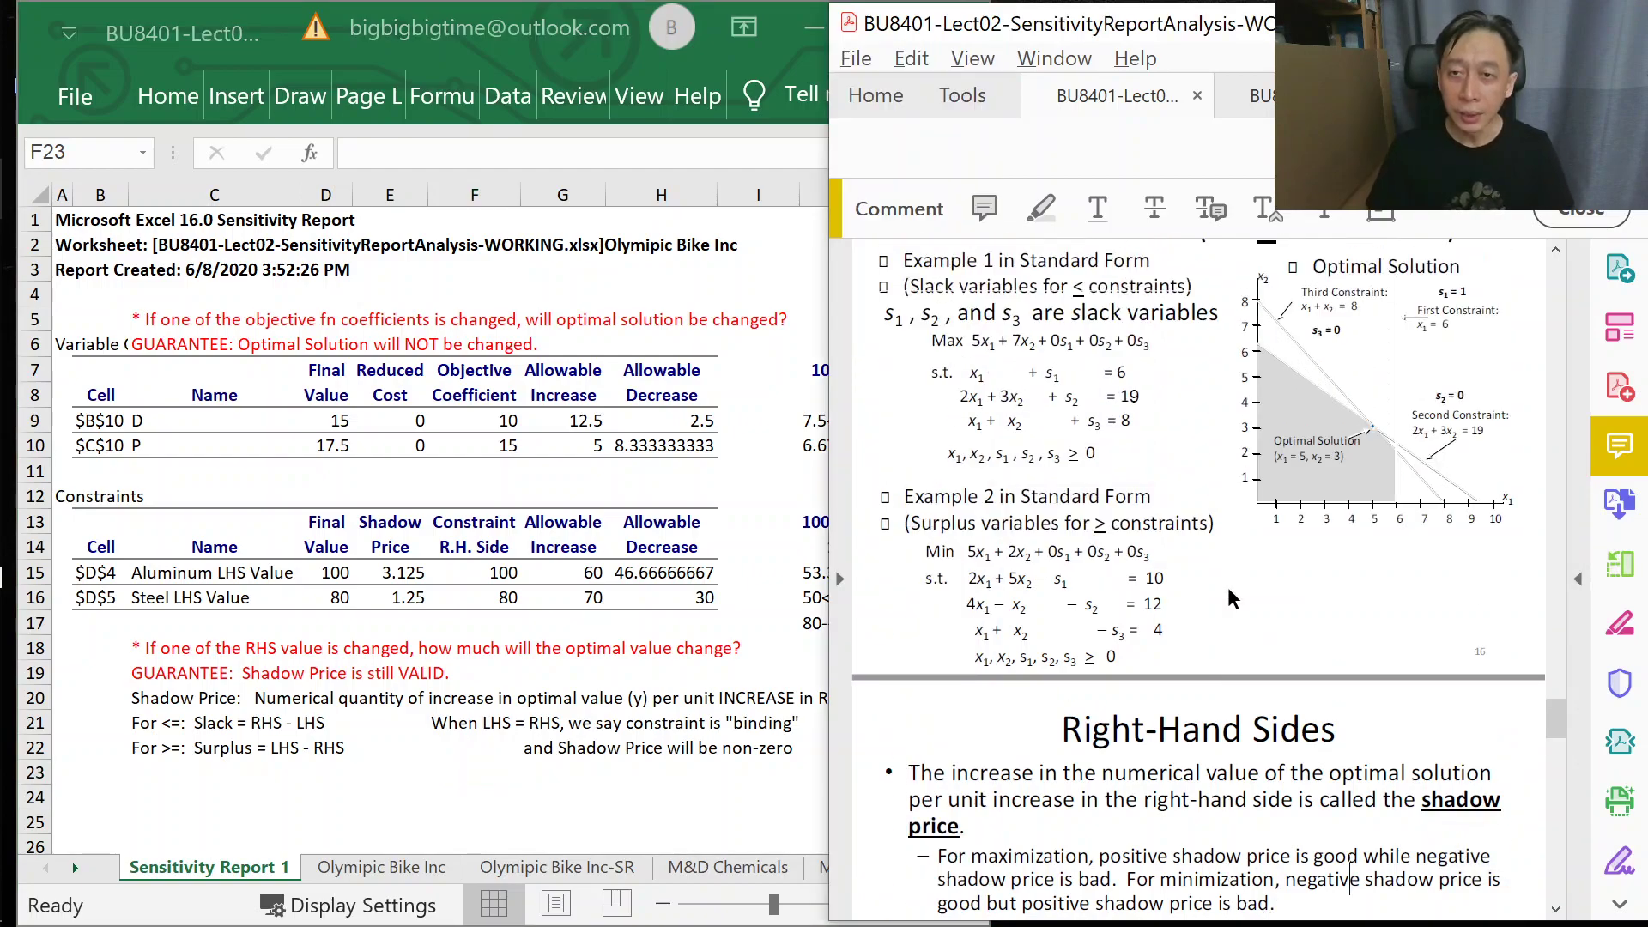
{"action": "scroll", "coordinate": [1229, 599], "scroll_direction": "up", "scroll_amount": 2}
{"action": "scroll", "coordinate": [1226, 601], "scroll_direction": "up", "scroll_amount": 1}
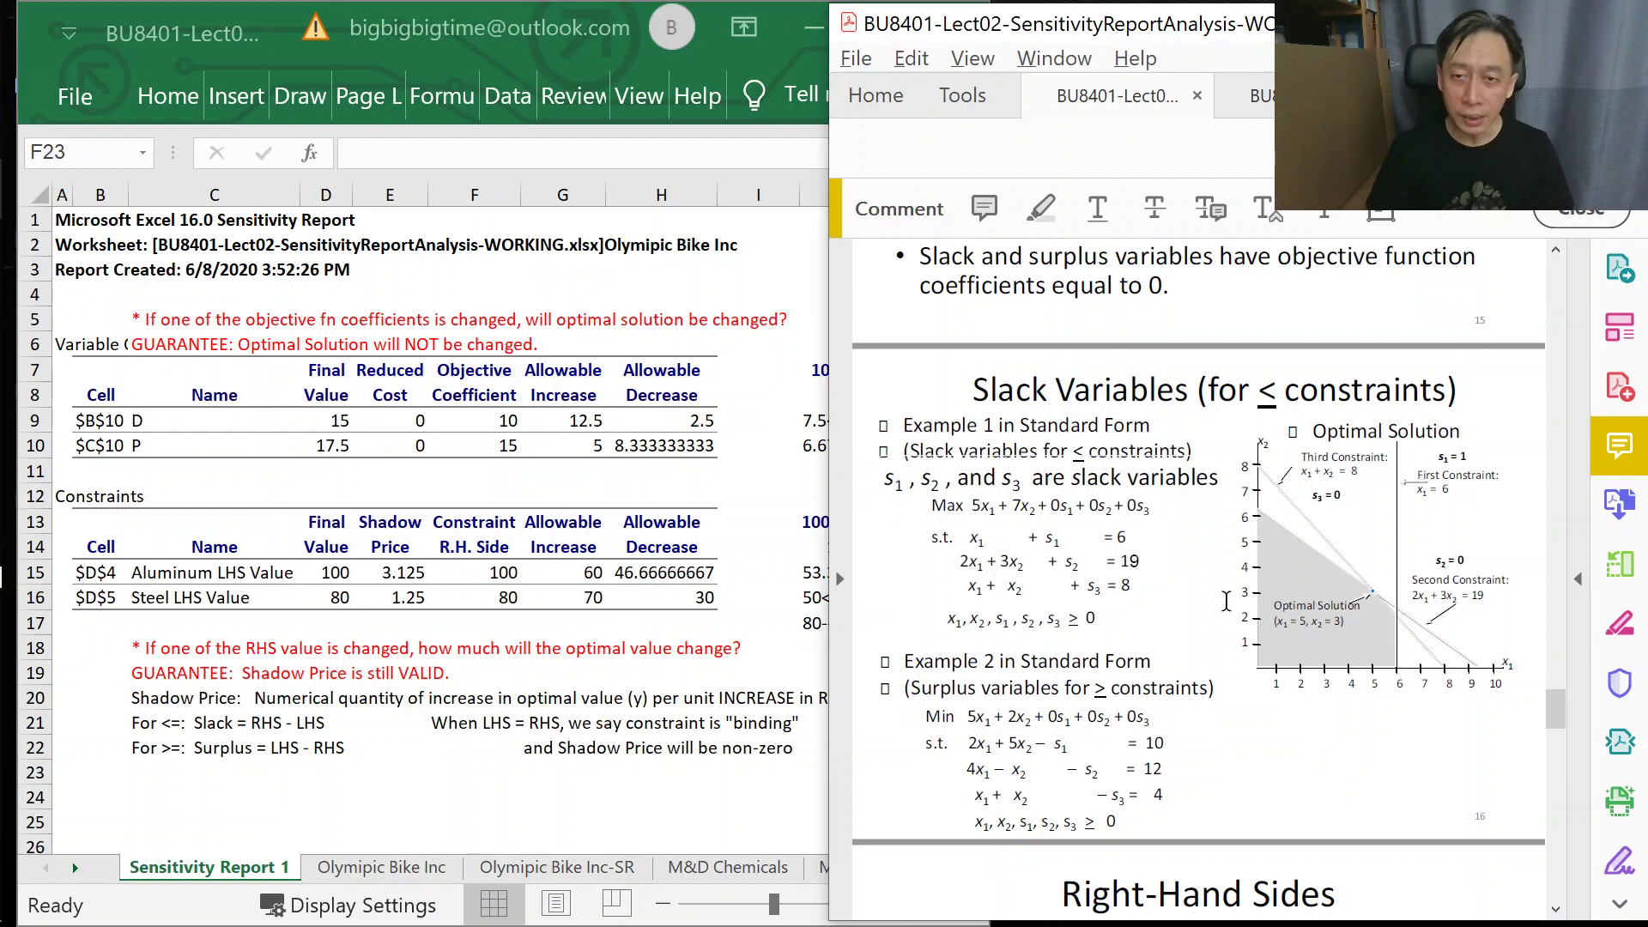
{"action": "scroll", "coordinate": [1226, 601], "scroll_direction": "up", "scroll_amount": 2}
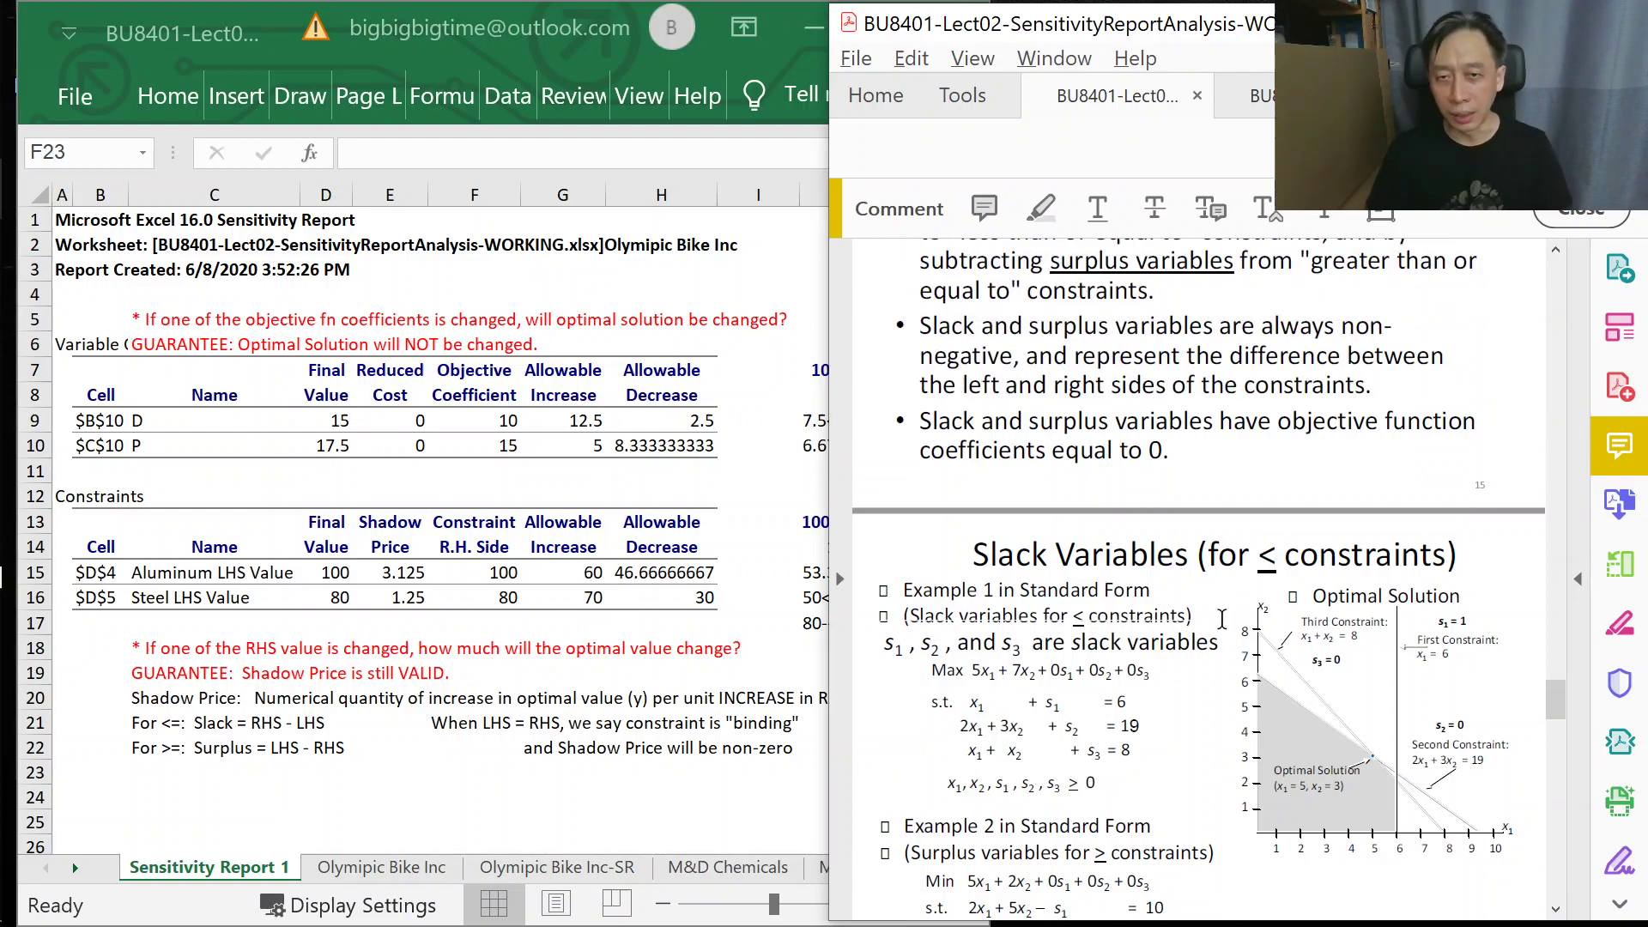
{"action": "scroll", "coordinate": [1222, 639], "scroll_direction": "down", "scroll_amount": 1}
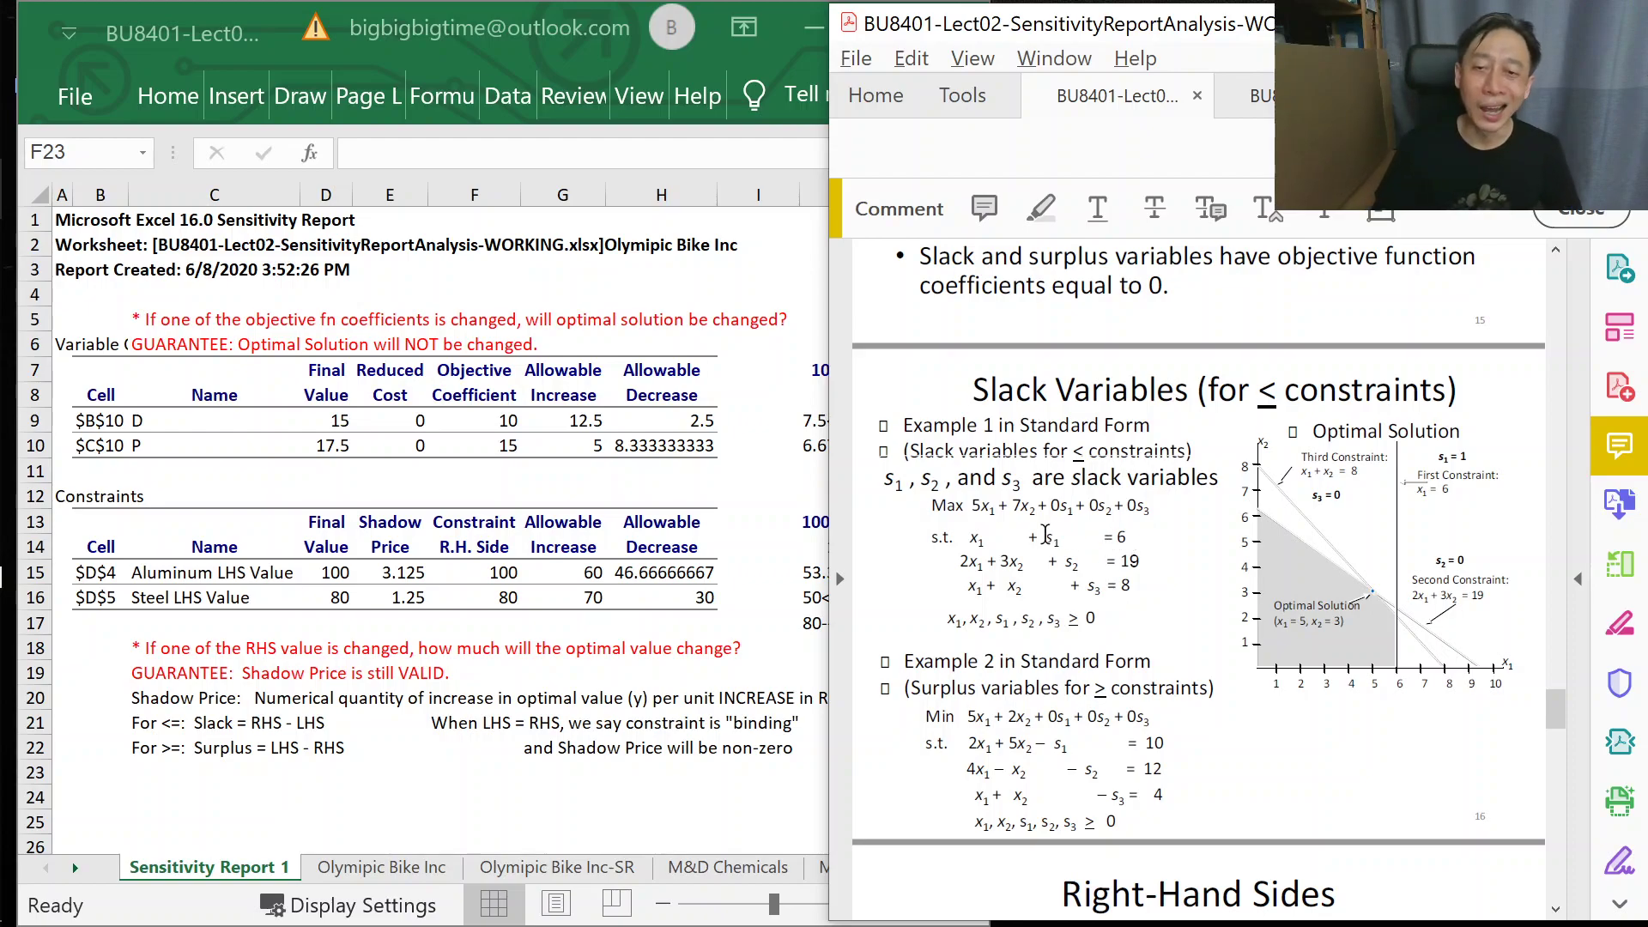
{"action": "left_click_drag", "start_coordinate": [1027, 538], "coordinate": [1064, 529]}
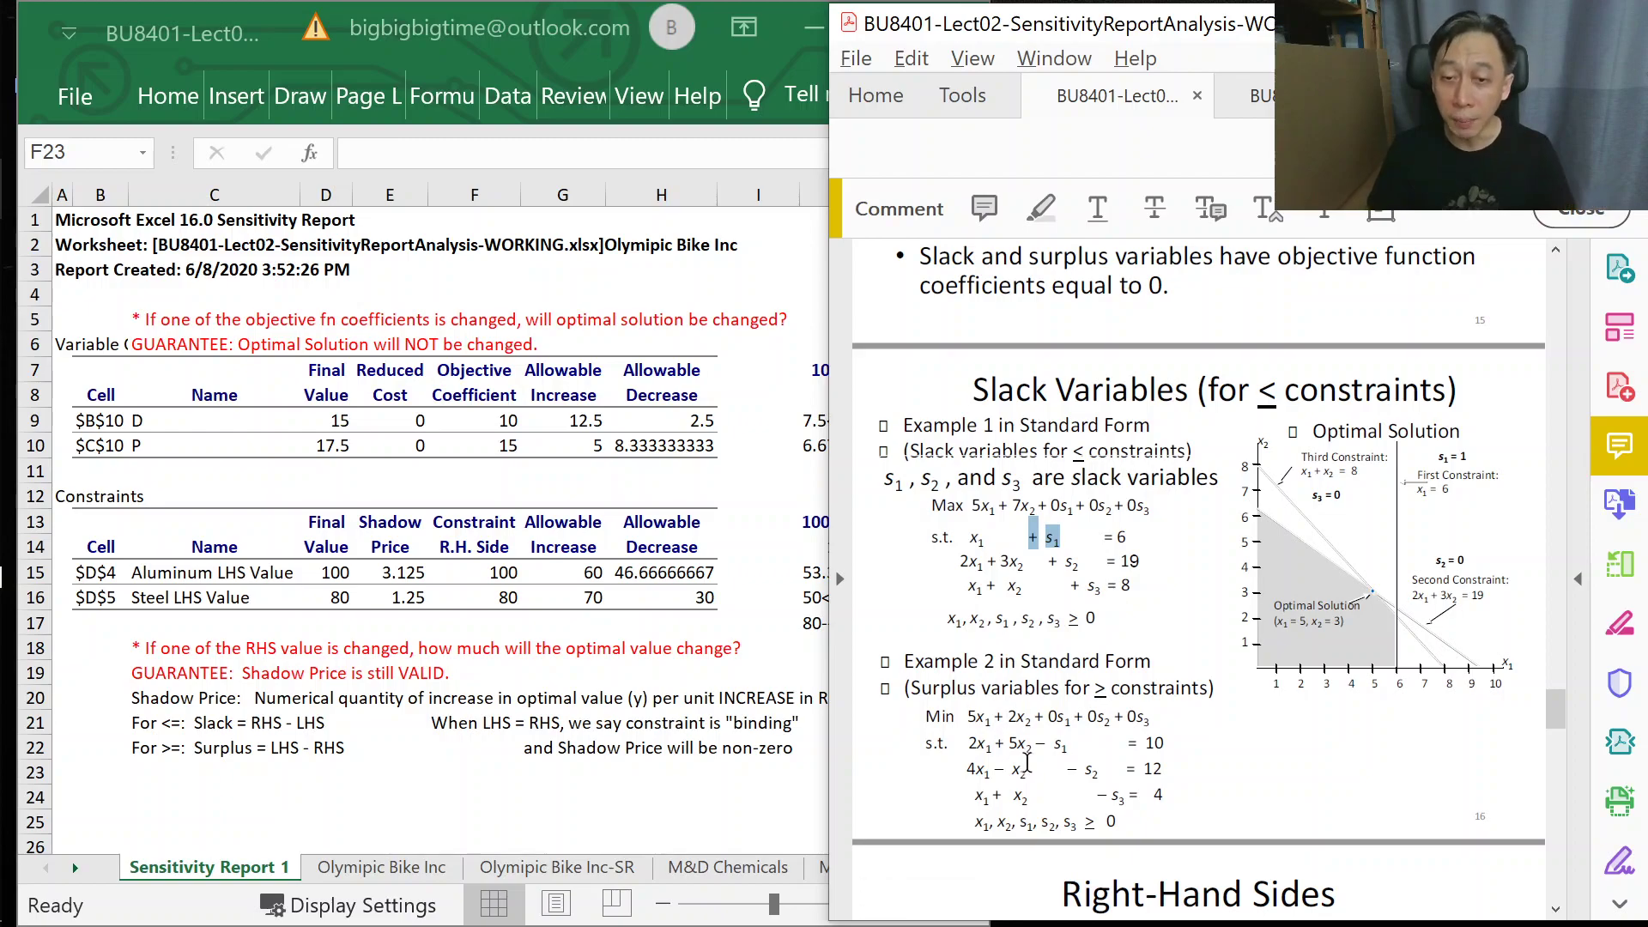
{"action": "left_click_drag", "start_coordinate": [1036, 744], "coordinate": [965, 759]}
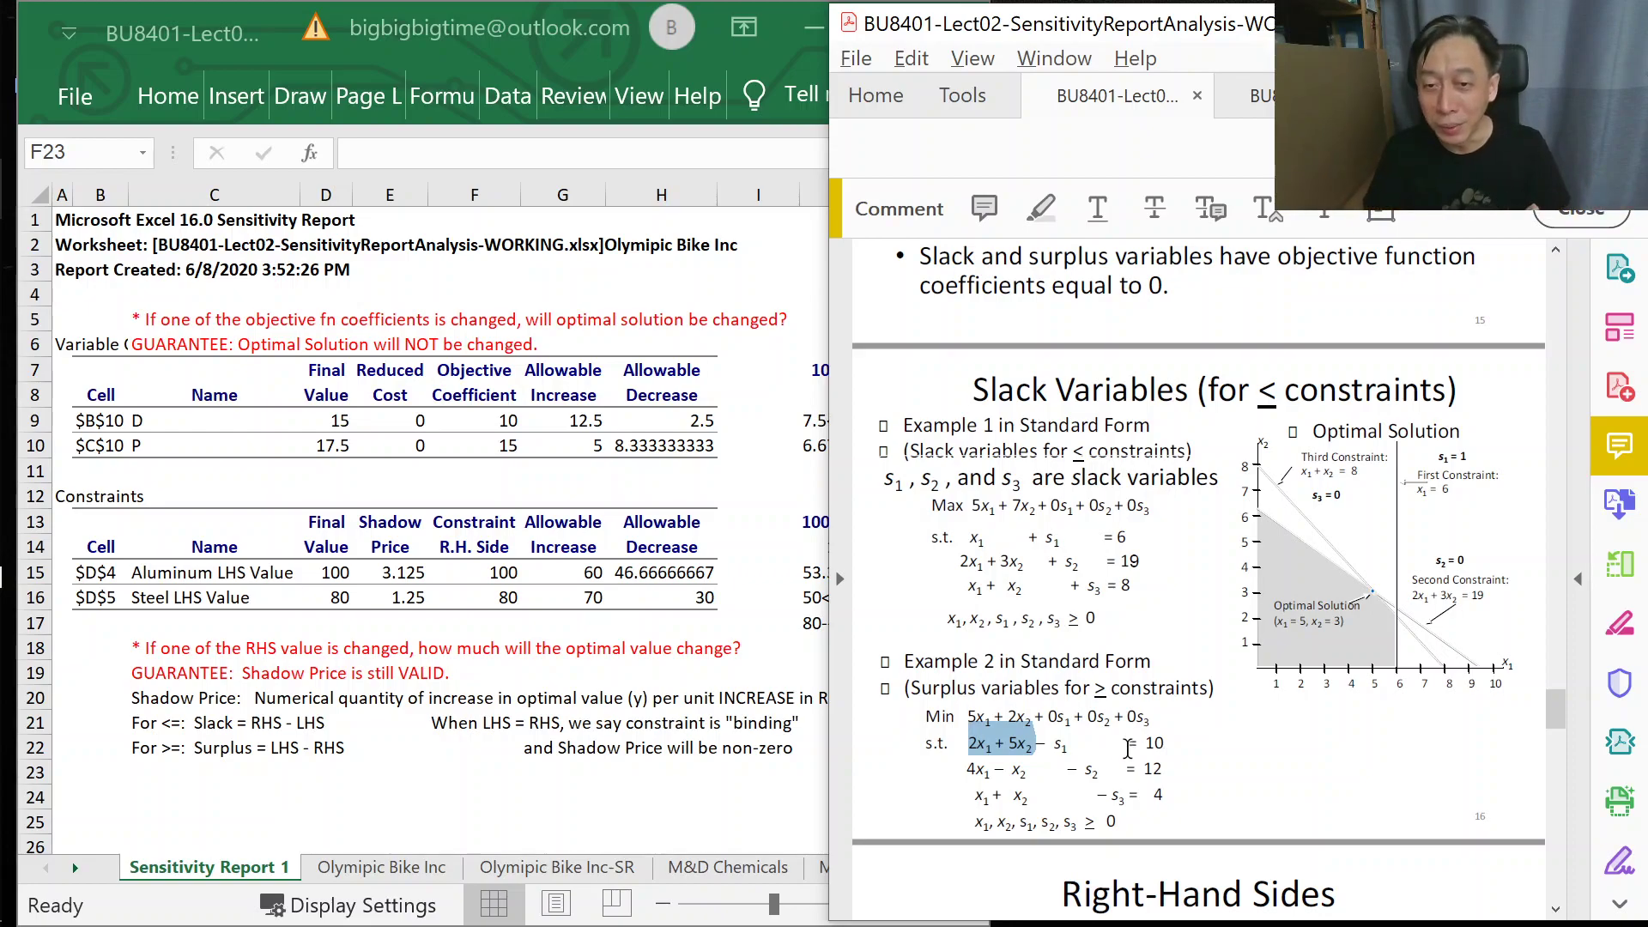
{"action": "left_click_drag", "start_coordinate": [1052, 743], "coordinate": [1071, 743]}
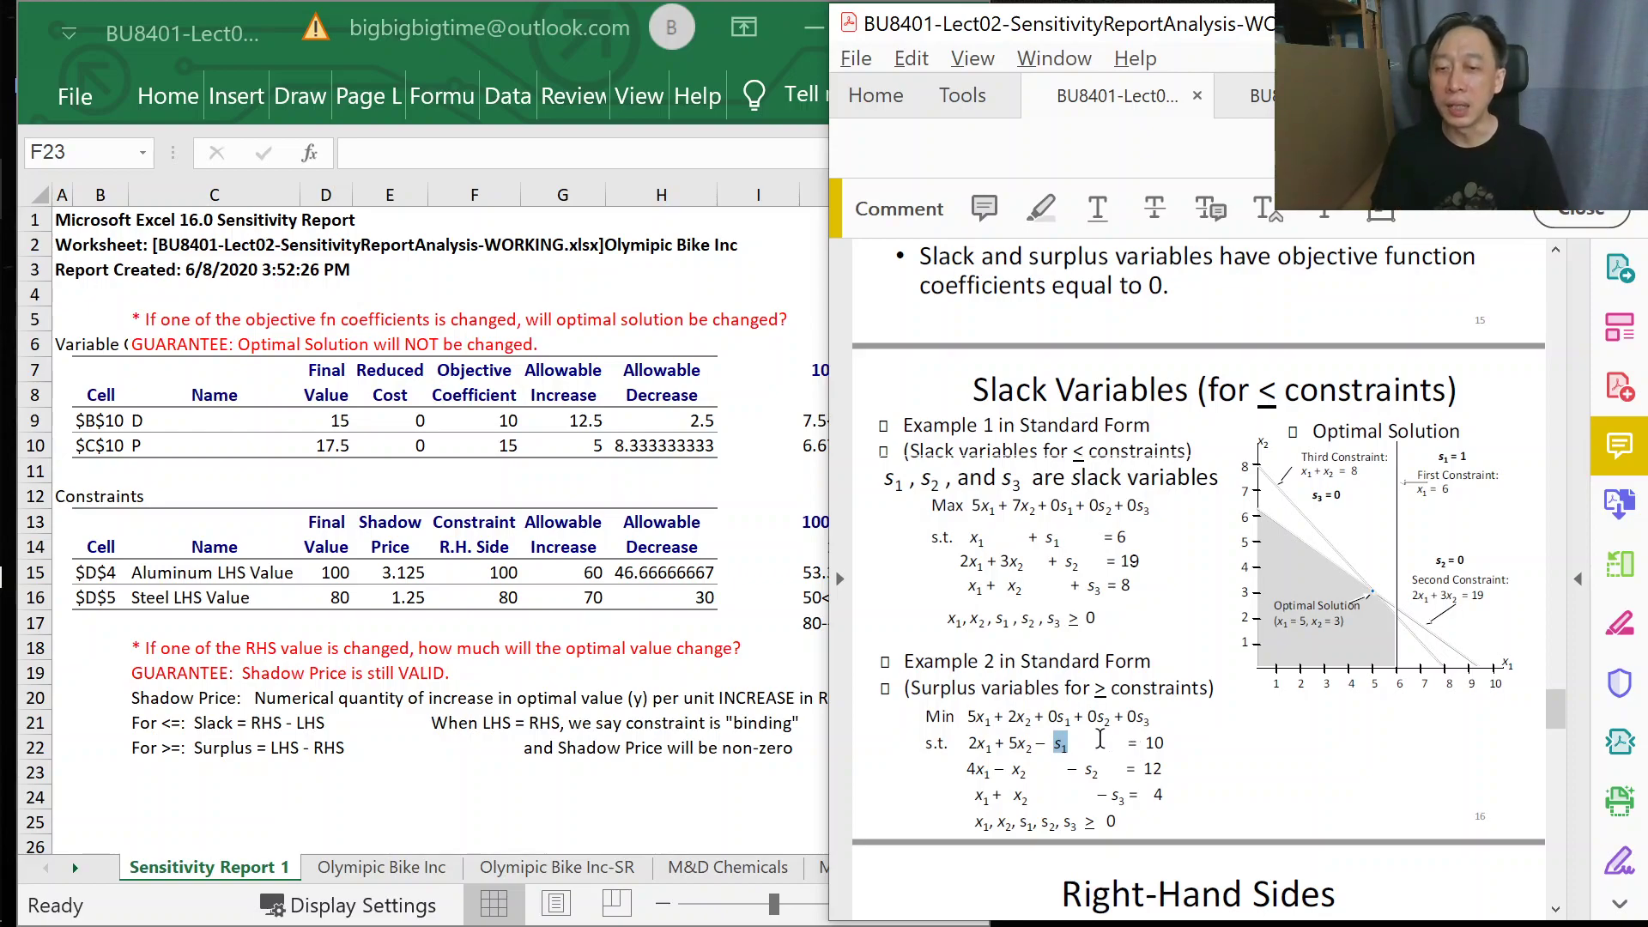
{"action": "left_click_drag", "start_coordinate": [1126, 738], "coordinate": [1168, 734]}
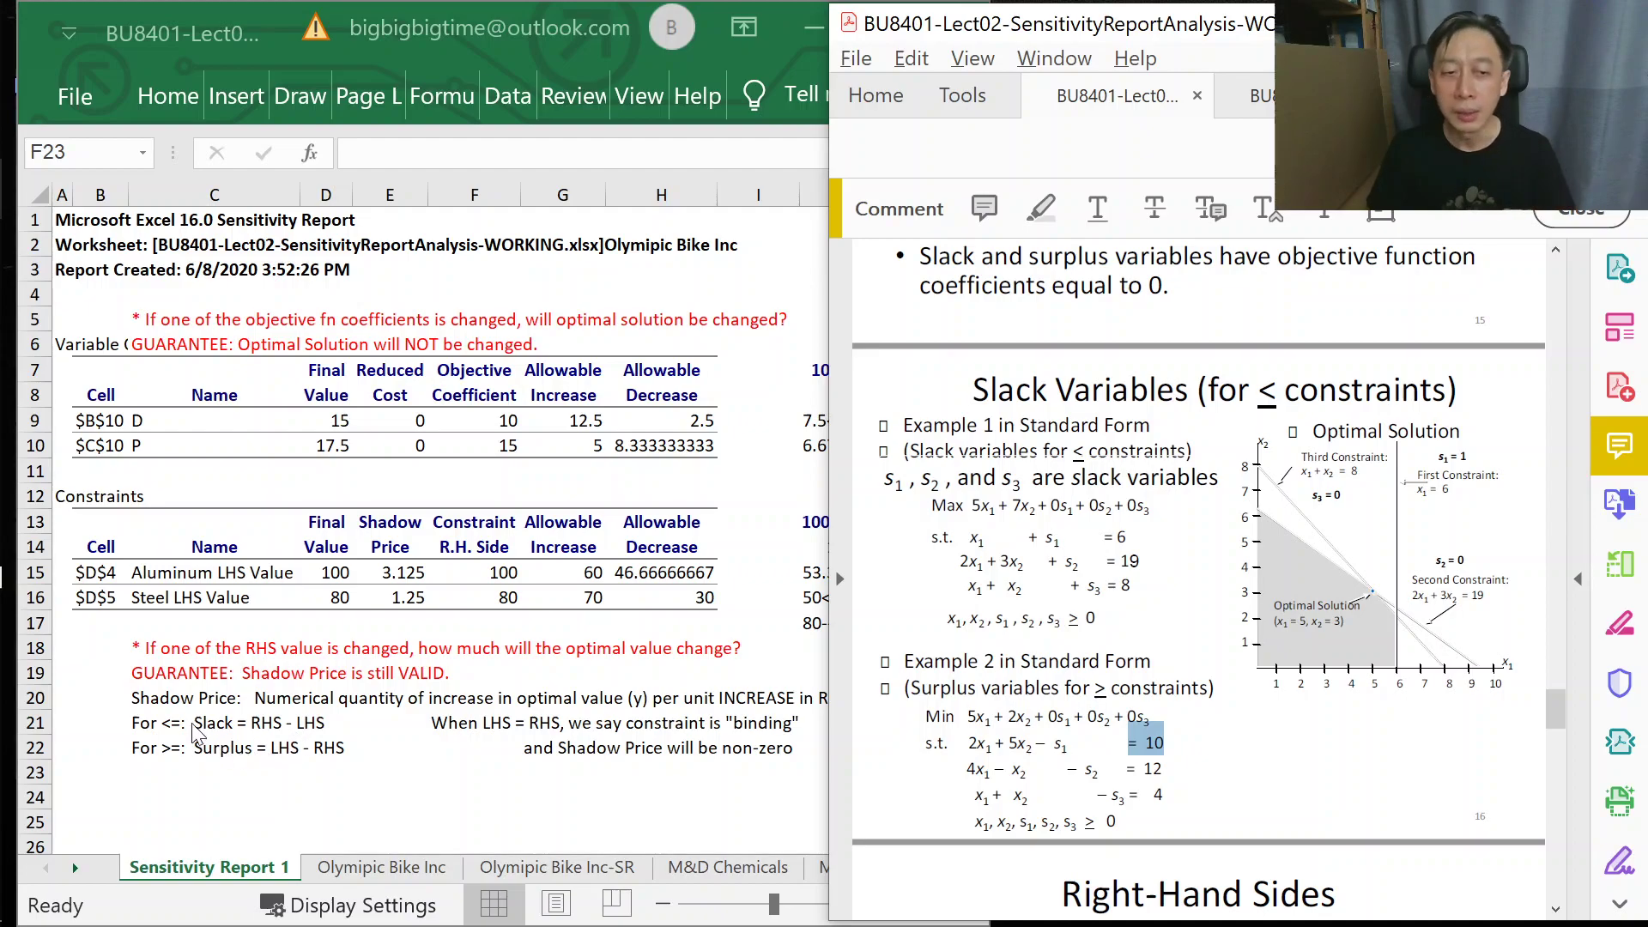
- Return to the lecture PDF from Excel and scroll down to the 'Right-Hand Sides' slide
{"action": "left_click", "coordinate": [323, 645]}
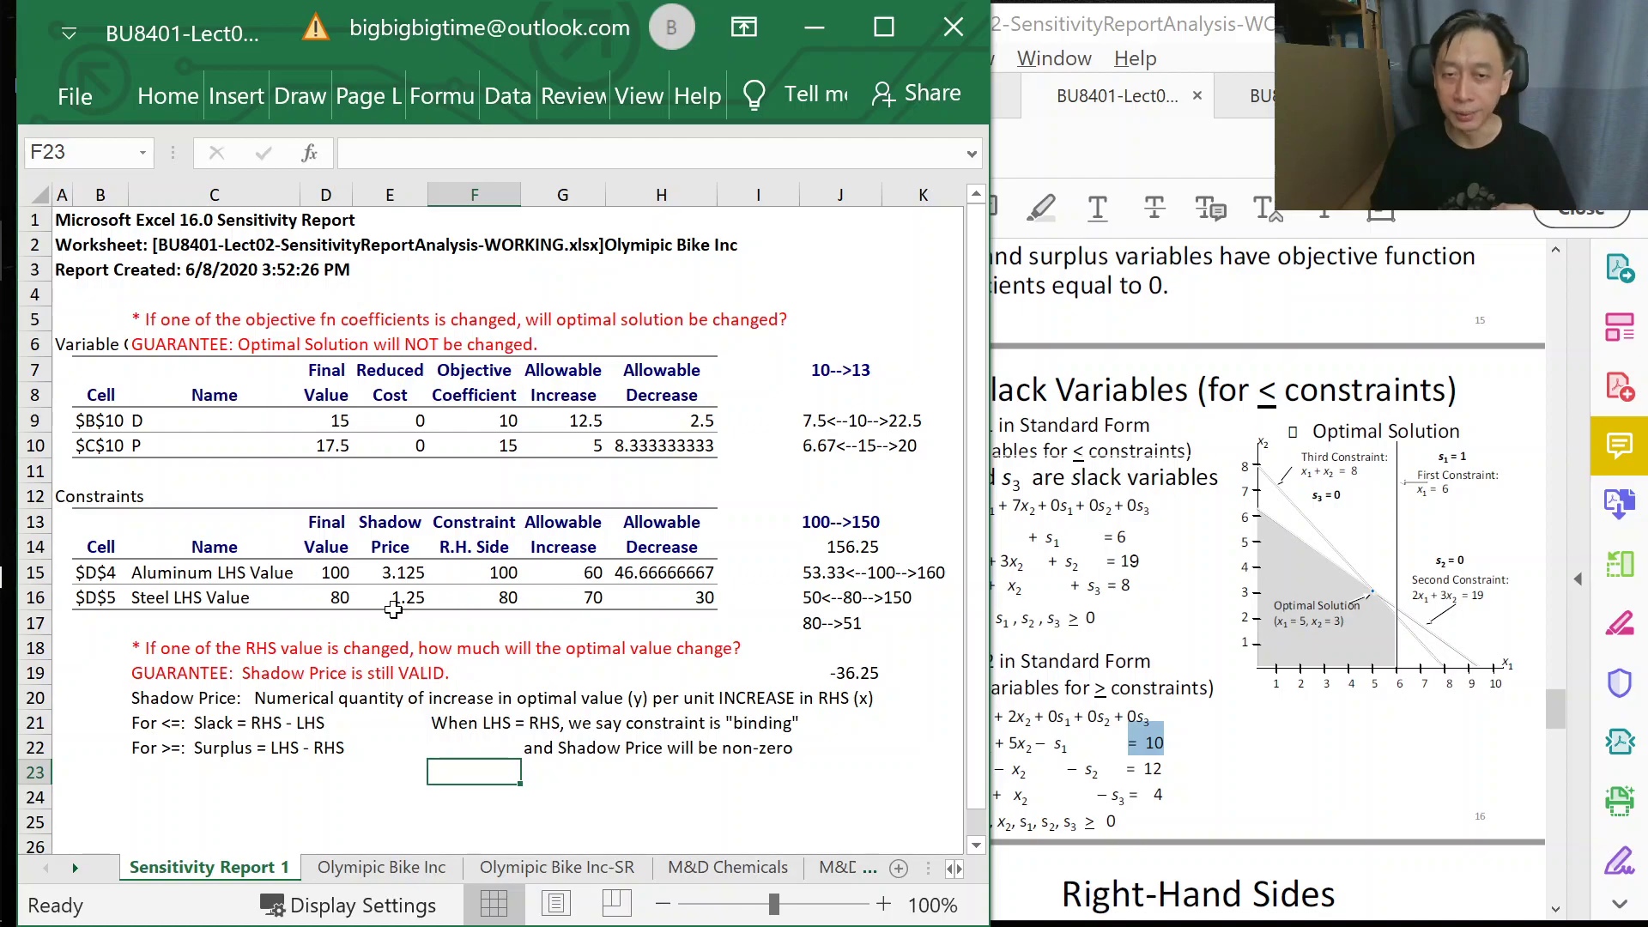
{"action": "left_click", "coordinate": [1226, 43]}
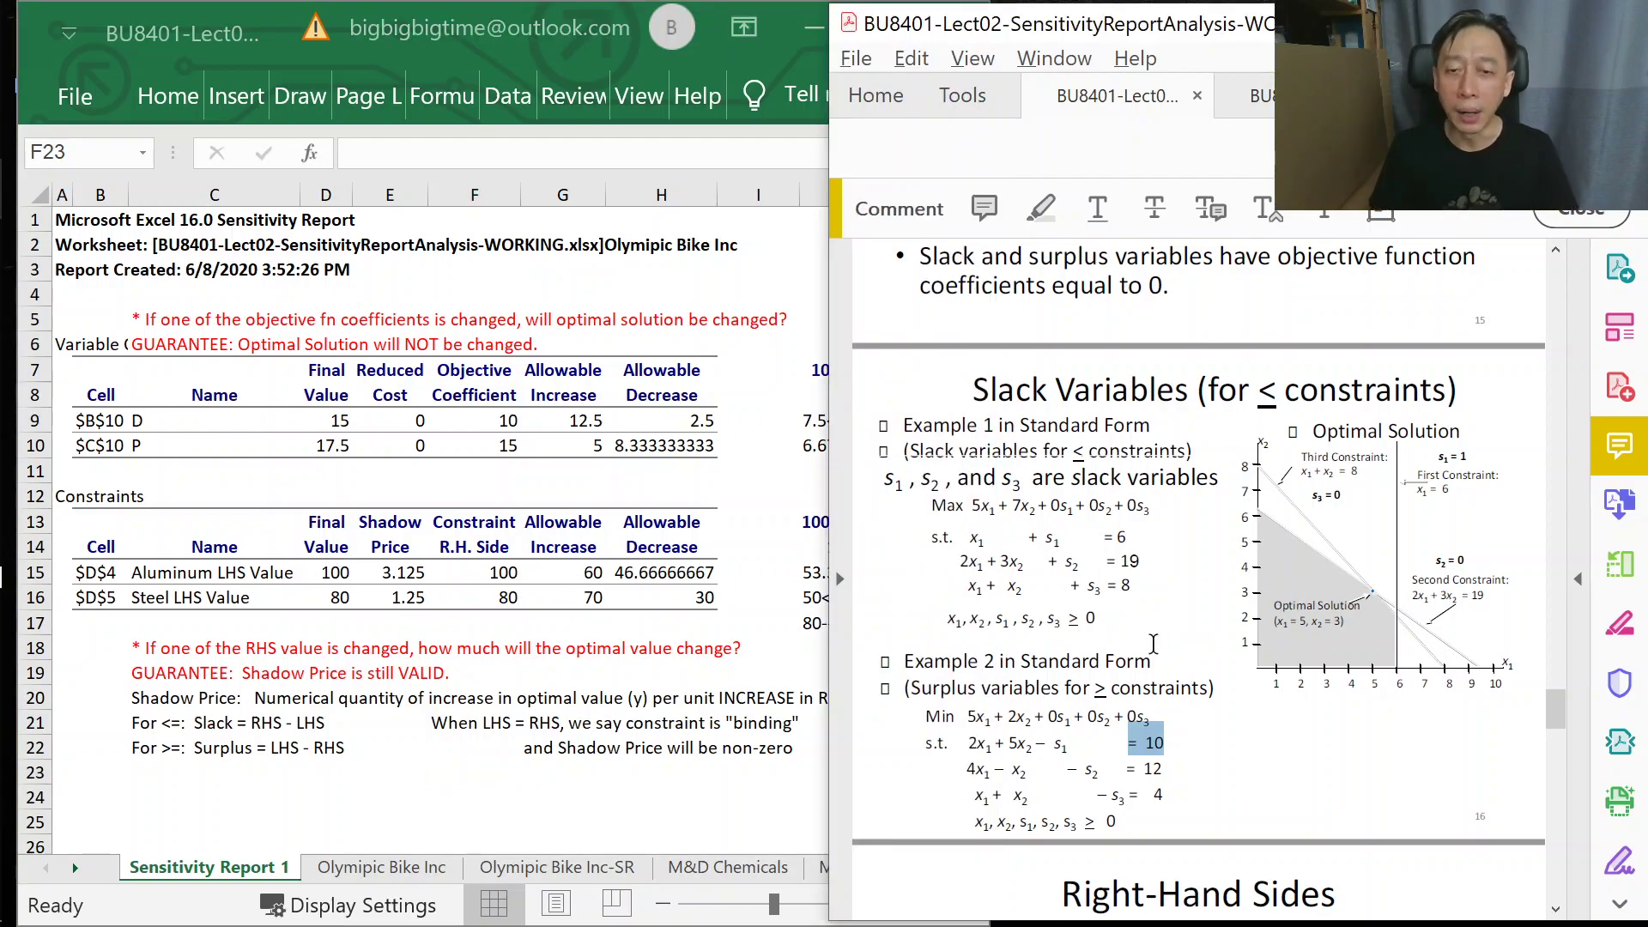
{"action": "scroll", "coordinate": [1153, 644], "scroll_direction": "down", "scroll_amount": 3}
{"action": "scroll", "coordinate": [1153, 652], "scroll_direction": "down", "scroll_amount": 3}
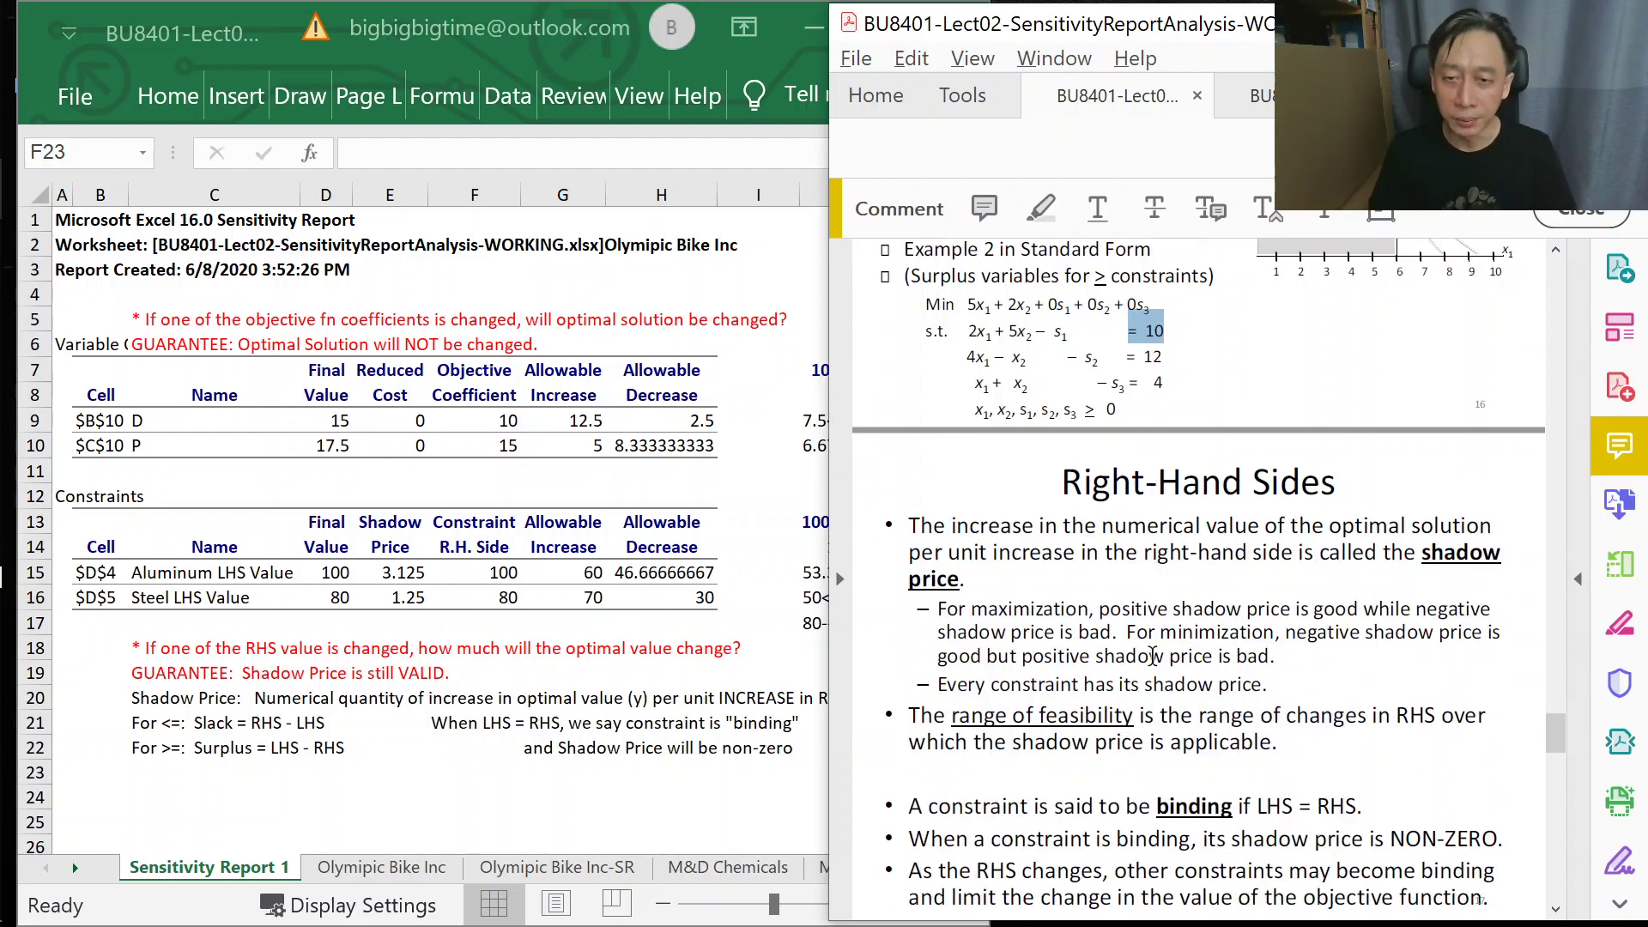
{"action": "scroll", "coordinate": [1152, 654], "scroll_direction": "down", "scroll_amount": 1}
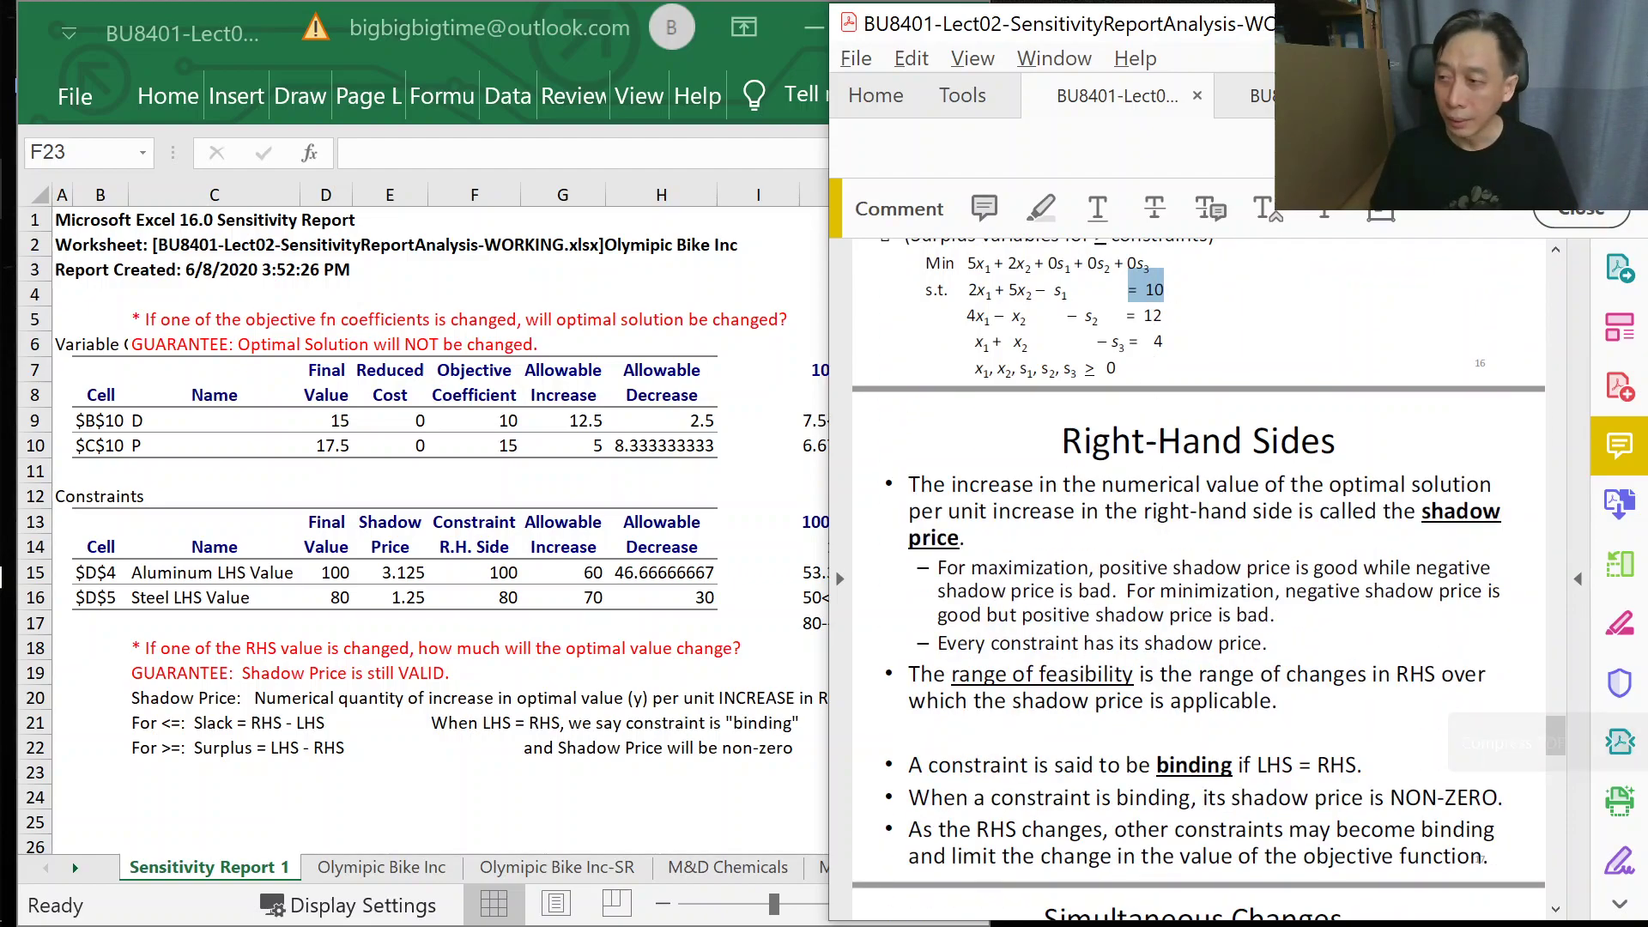